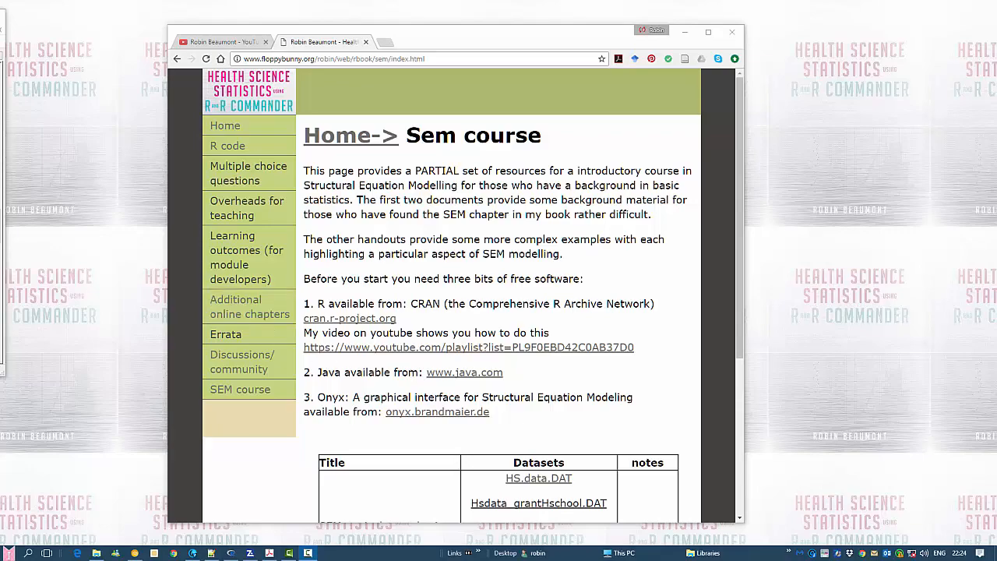
# Review the two independent sample t test section of sem_as_trad_stats.r and the resources on the Sem course web page
pyautogui.moveTo(0, 19); pyautogui.dragTo(536, 61)
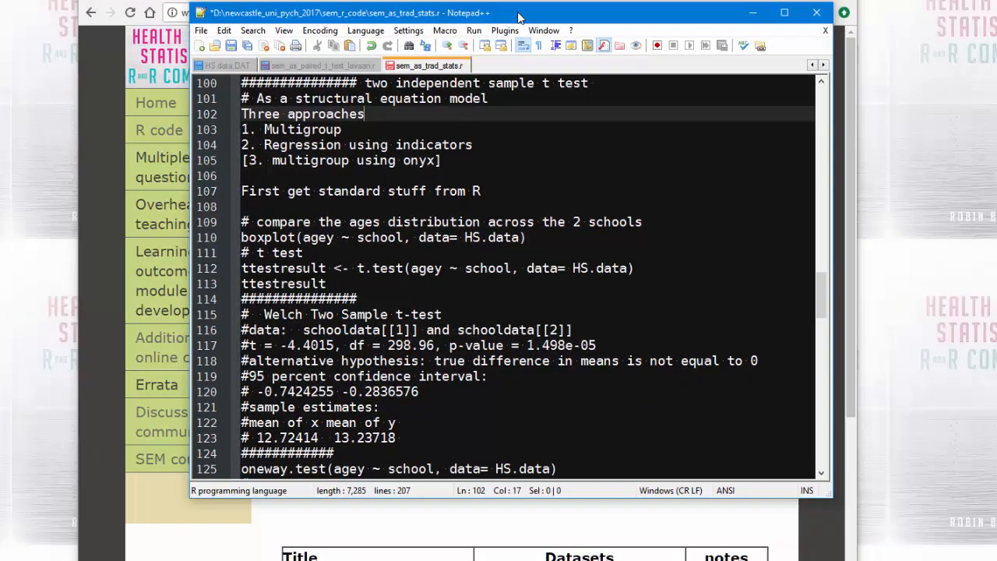
pyautogui.moveTo(514, 21); pyautogui.dragTo(0, 25)
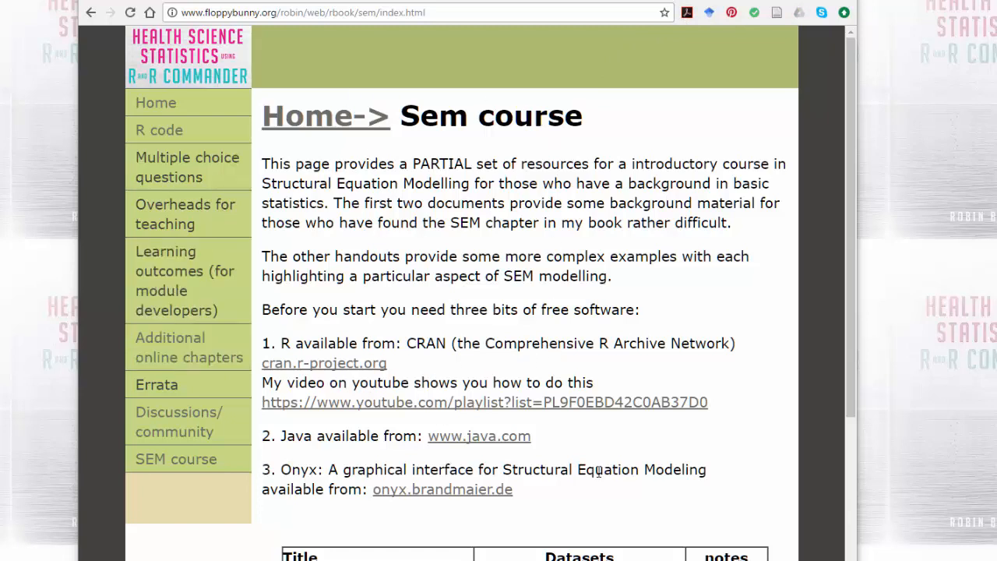
pyautogui.scroll(-2, 441, 455)
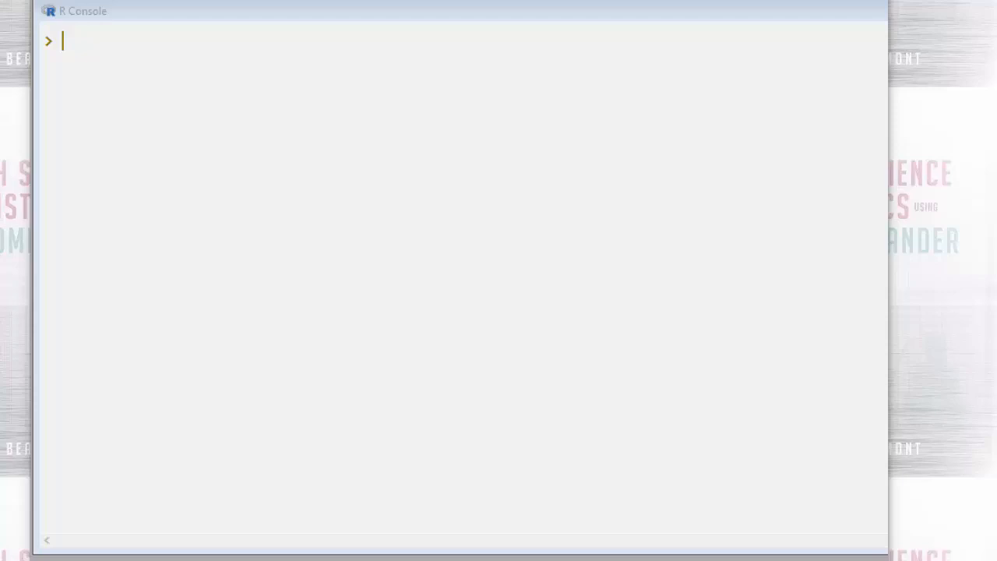
# In the R Console, draw a boxplot of agey by school from HS.data, and close the graphics window after viewing it
pyautogui.click(74, 46)
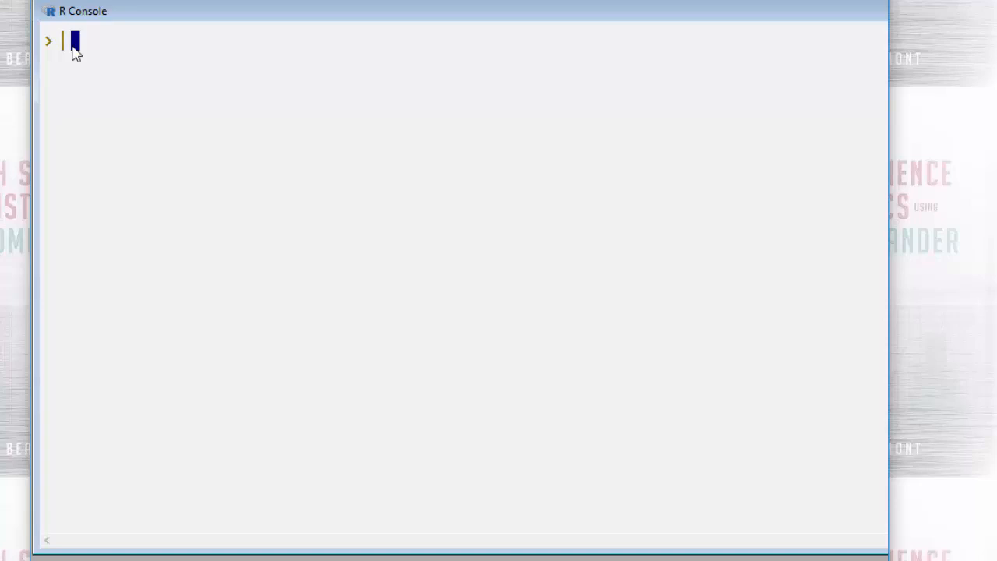
pyautogui.write('boxplot(agey ~ school, data= HS.data)')
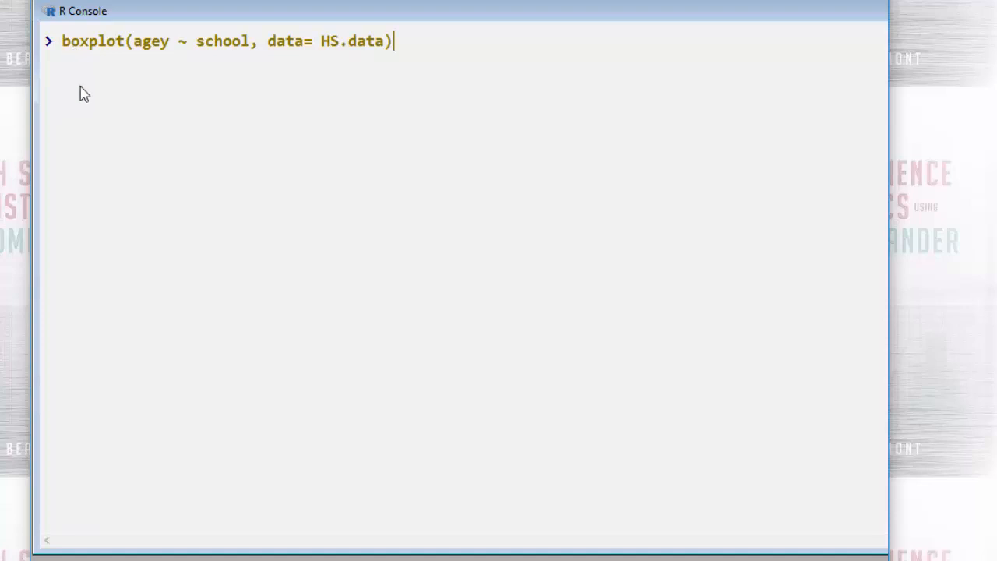
pyautogui.press('Return')
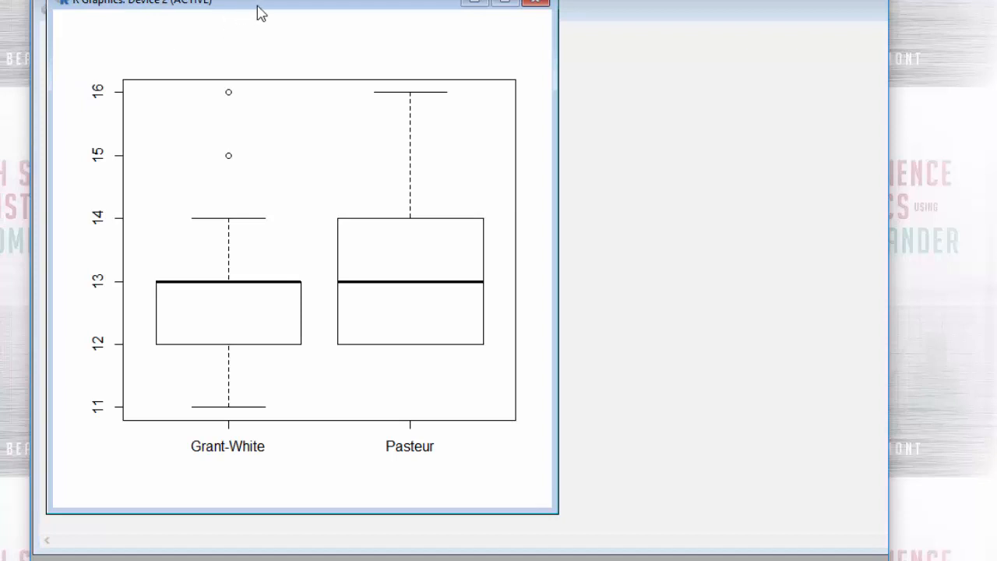
pyautogui.moveTo(260, 11); pyautogui.dragTo(481, 17)
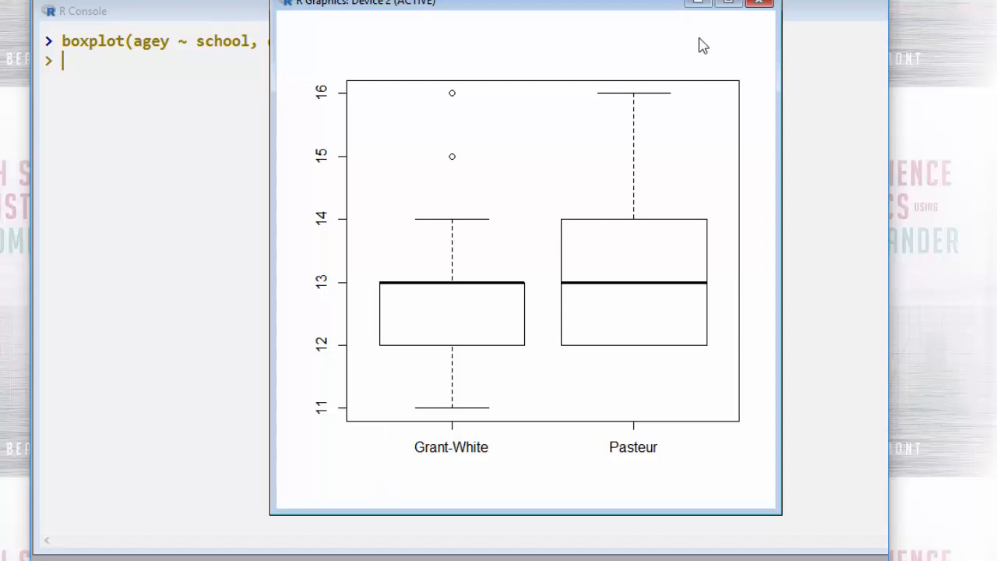
pyautogui.click(757, 5)
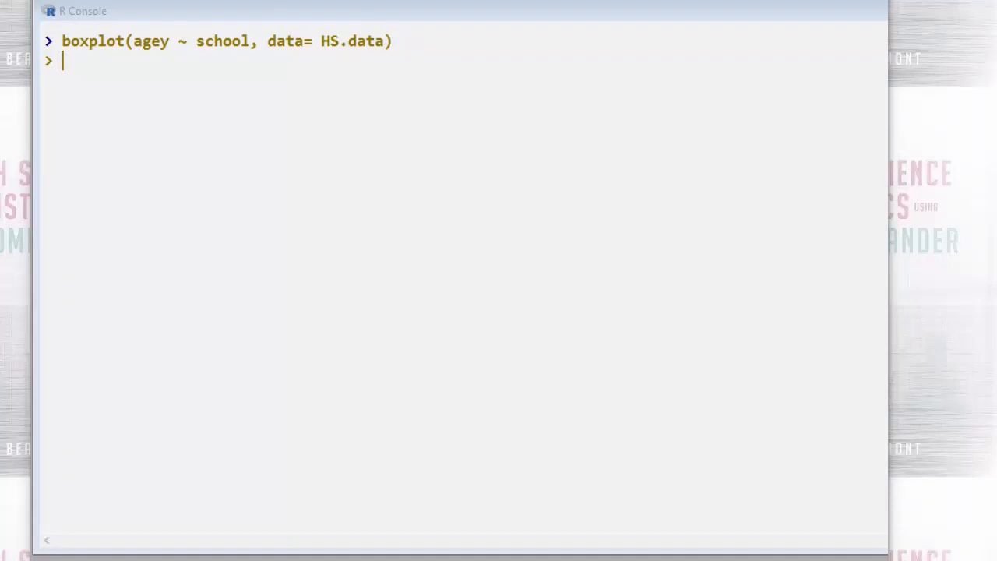
# Run a t test of agey by school on HS.data, store it as ttestresult and print it
pyautogui.click(67, 72)
pyautogui.write('ttestresult <- t.test(agey ~ school, data= HS.data)')
pyautogui.press('Return')
pyautogui.write('ttestresult')
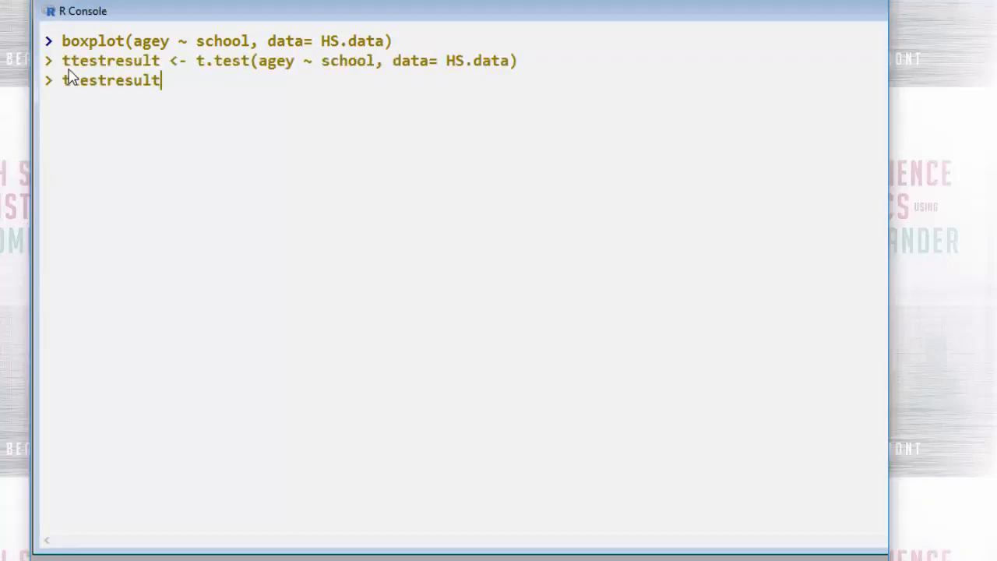
pyautogui.press('Return')
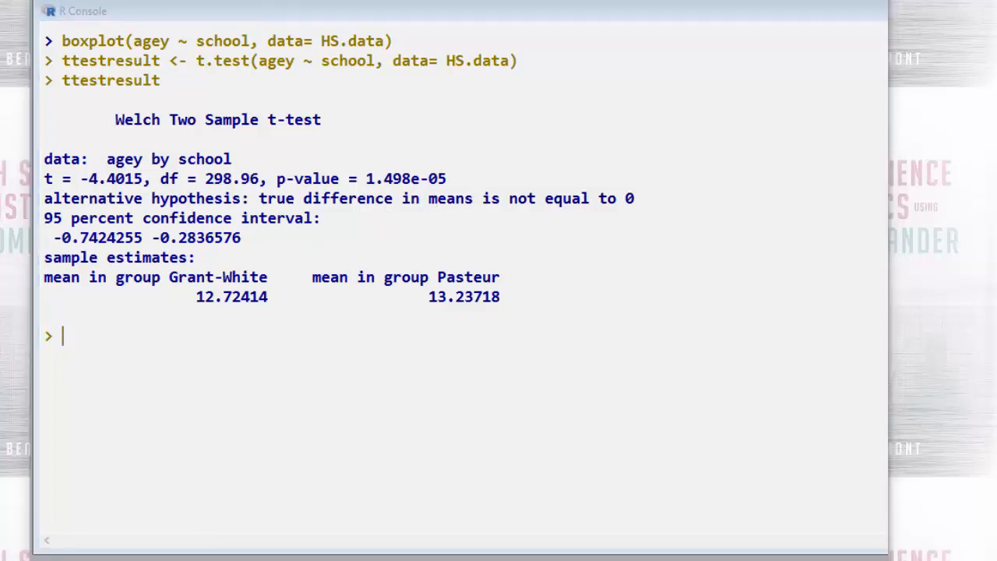
# Run oneway.test on agey by school using HS.data
pyautogui.click(69, 343)
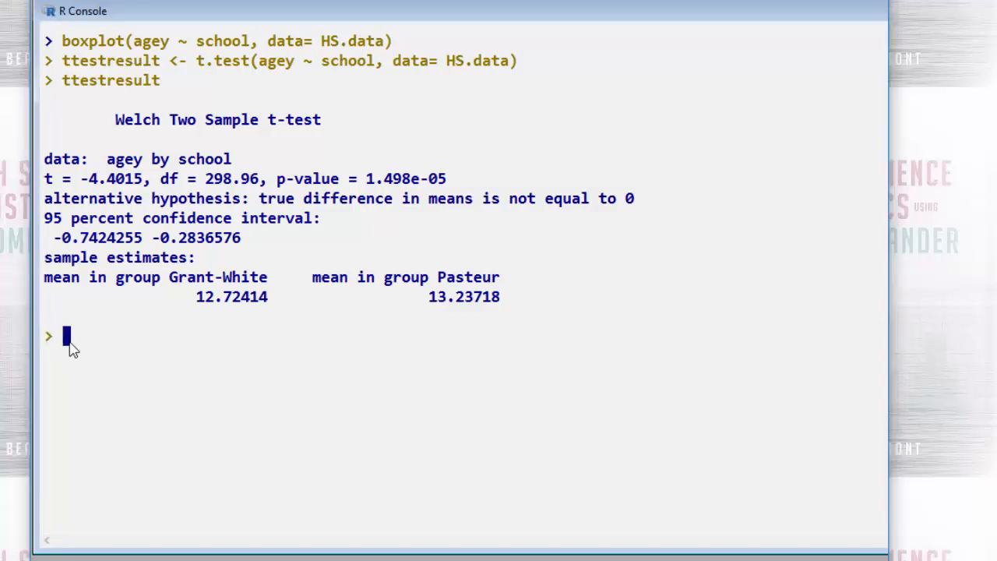
pyautogui.write('oneway.test(agey ~ school, data= HS.data)')
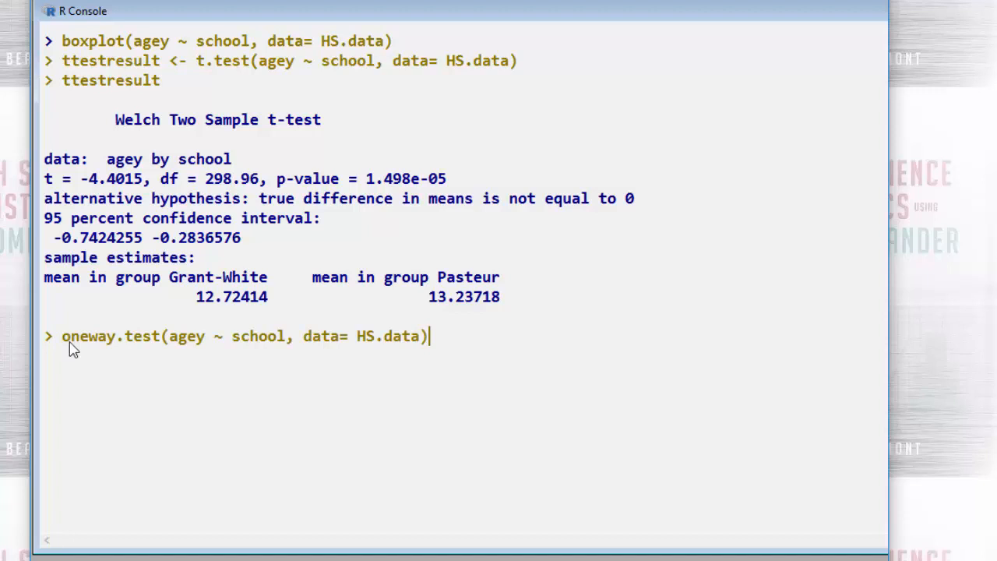
pyautogui.press('Return')
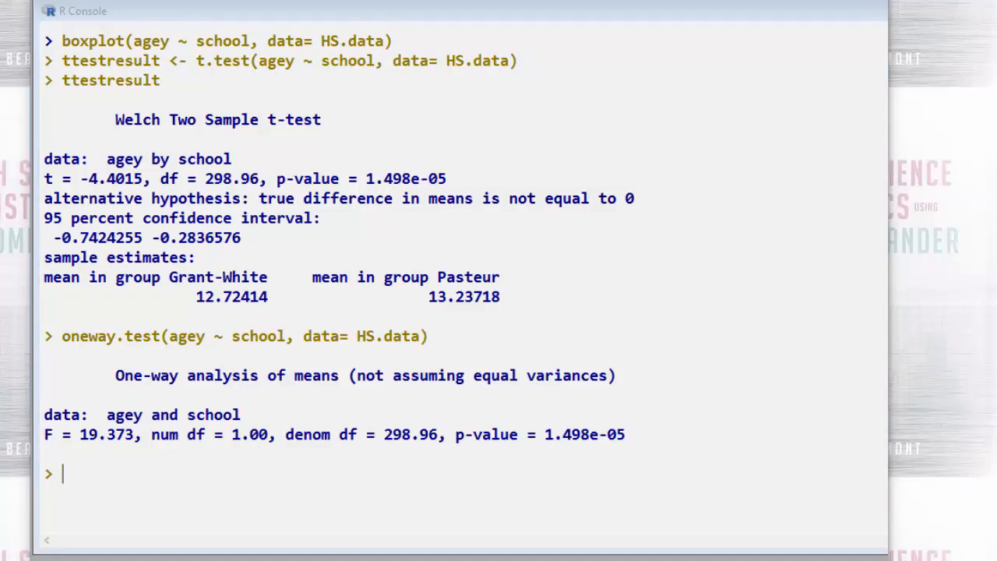
# Fit aov(agey ~ school, data=HS.data) as onewayanov and print its analysis of variance table with anova
pyautogui.click(97, 479)
pyautogui.write('onewayanov <- aov(agey ~ school, data=HS.data)')
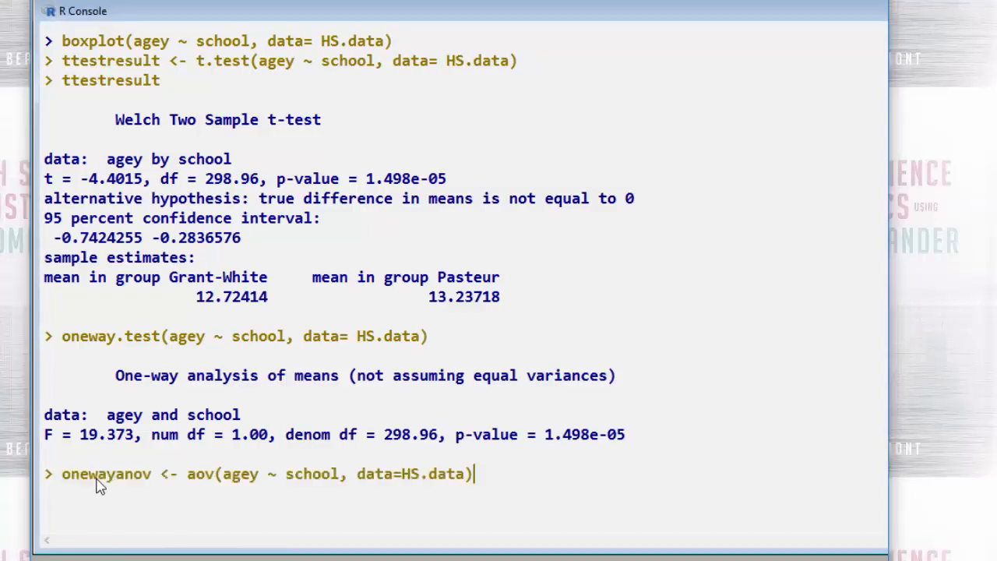
pyautogui.press('Return')
pyautogui.write('anova(onewayanov)')
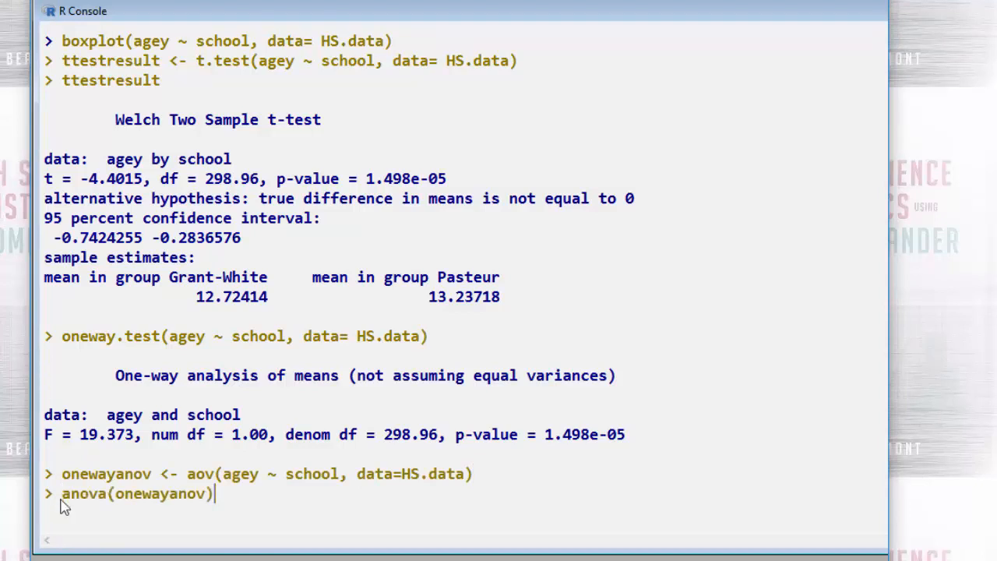
pyautogui.press('Return')
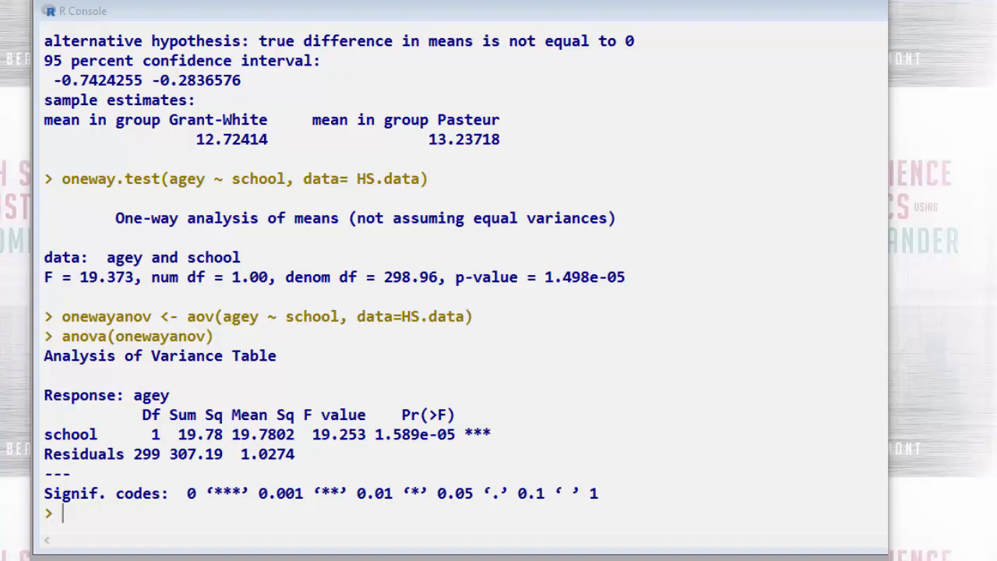
# Compute the R-squared of the linear model with summary(lm(agey ~ school, data=HS.data))$r.sq
pyautogui.click(75, 520)
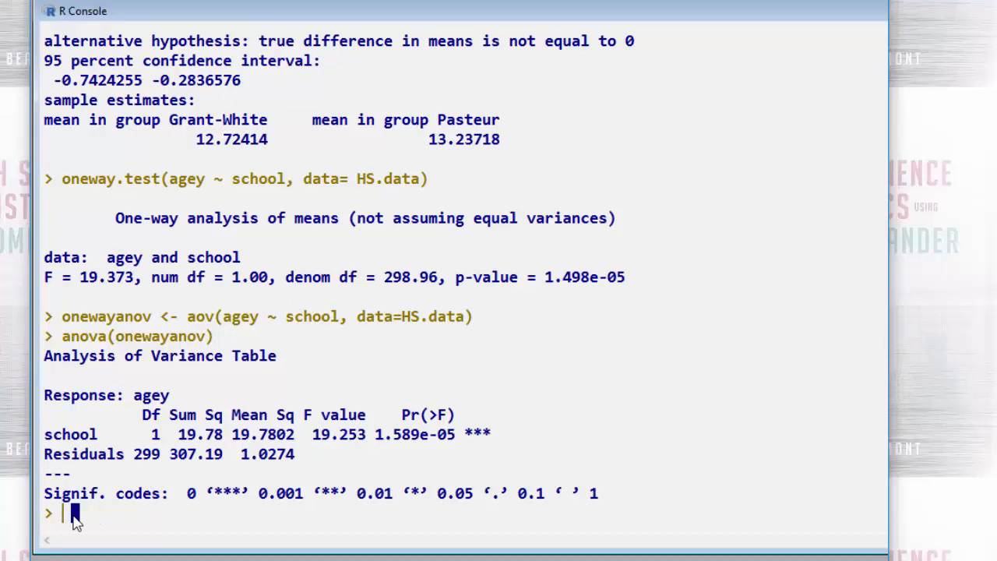
pyautogui.write('summary(lm(agey ~ school, data=HS.data))$r.sq')
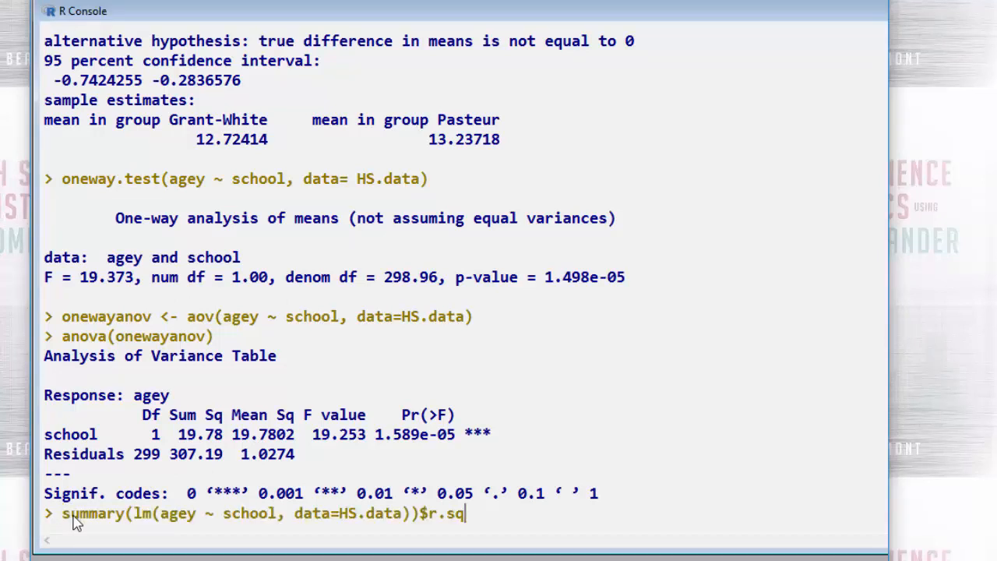
pyautogui.press('Return')
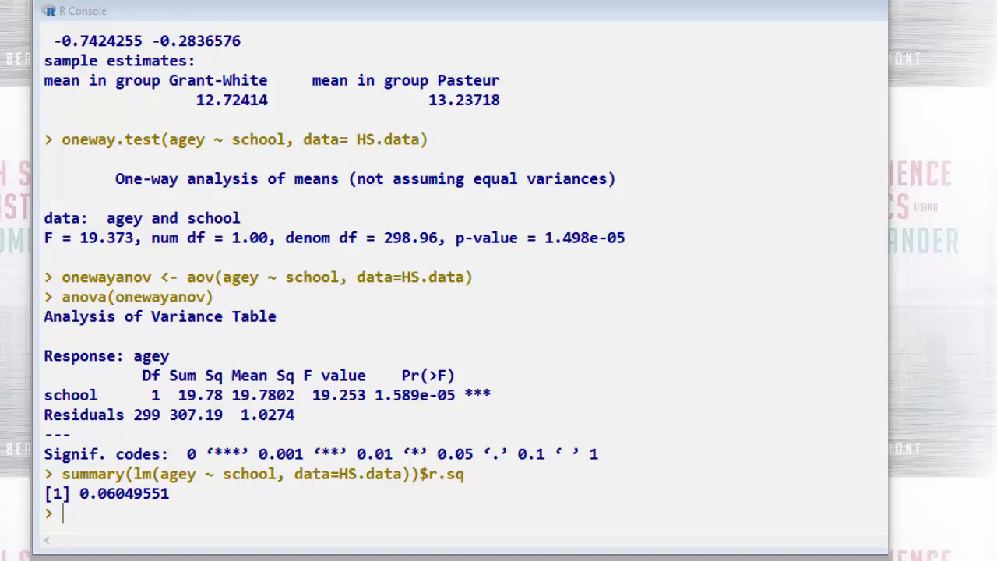
# Run cor.test between HS.data$agey and the numeric version of HS.data$school
pyautogui.click(71, 518)
pyautogui.write('cor.test(HS.data$agey, as.numeric(HS.data$school))')
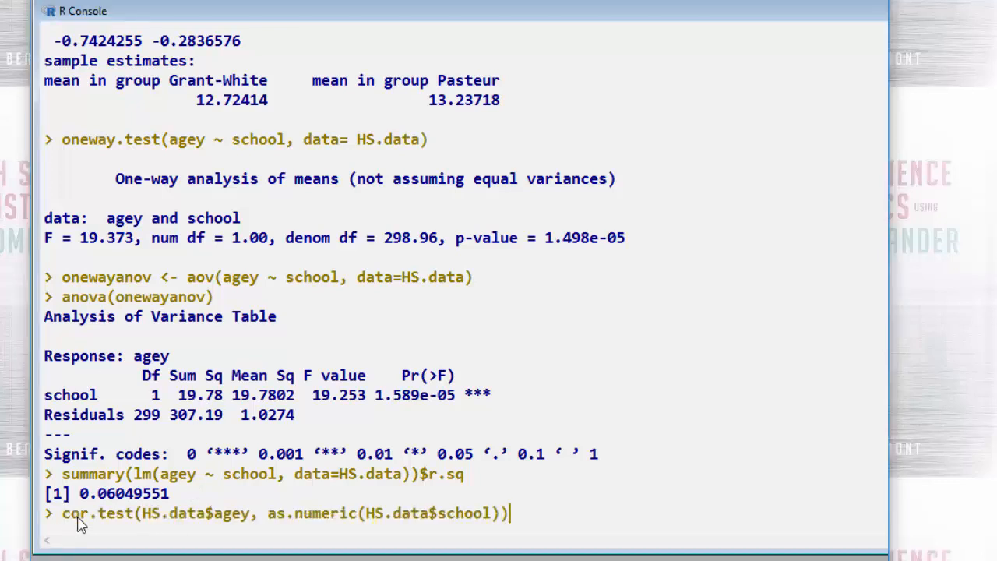
pyautogui.press('Return')
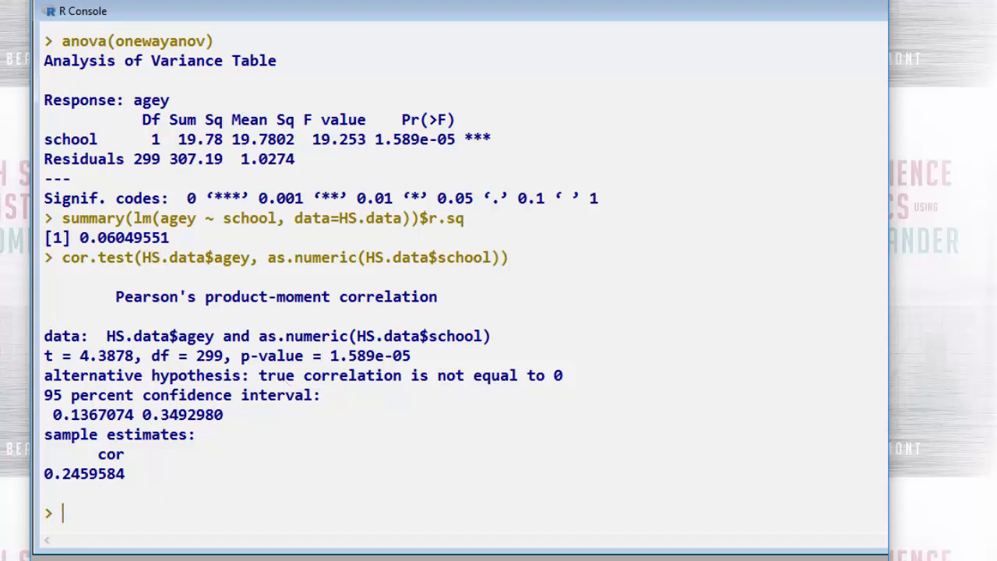
# Put the R window away, launch onyx-1.0-947.jar from the software folder of newcastle_uni_pych_2017 in File Explorer, and dismiss the startup tip
pyautogui.rightClick(778, 1)
pyautogui.click(823, 1)
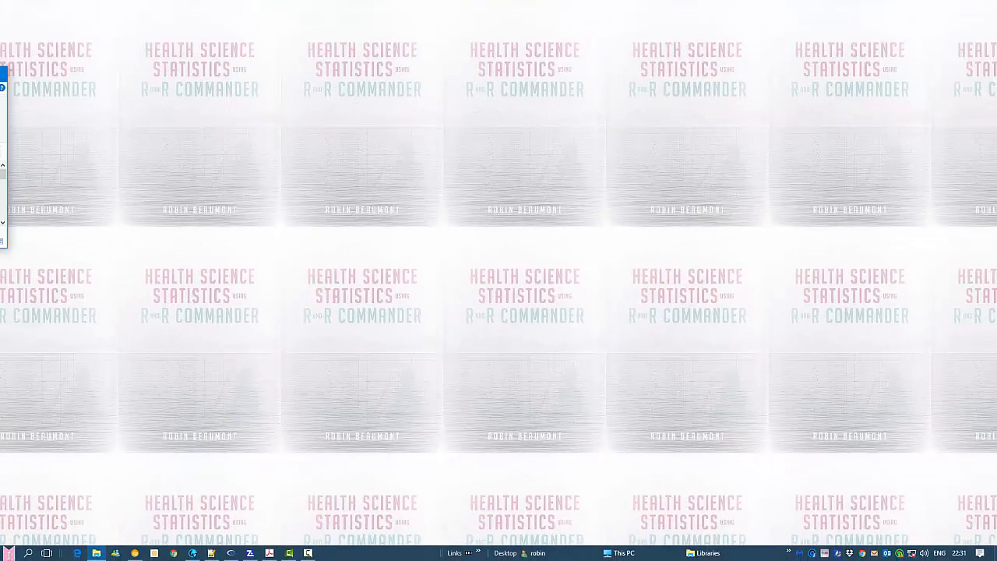
pyautogui.moveTo(2, 75); pyautogui.dragTo(286, 133)
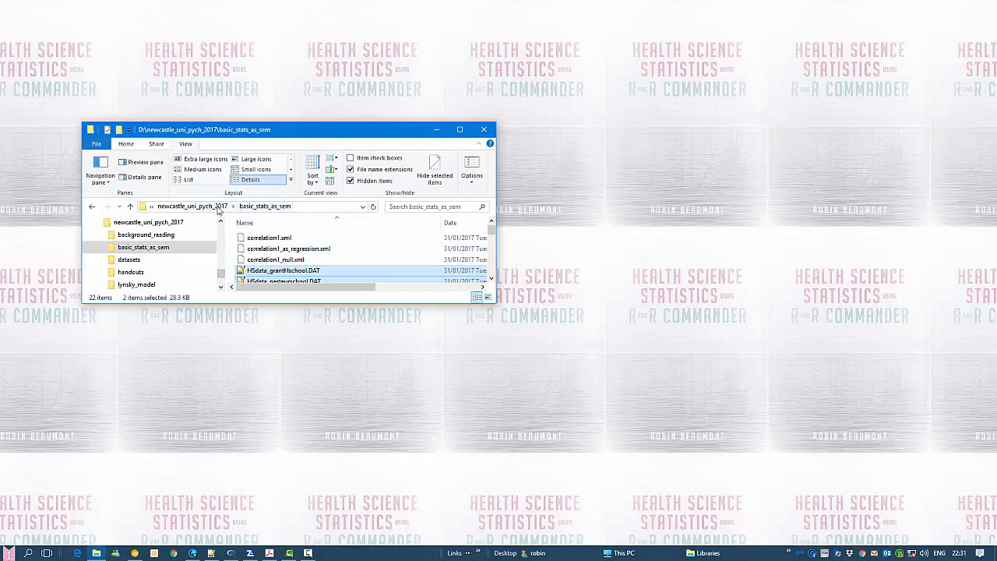
pyautogui.click(218, 209)
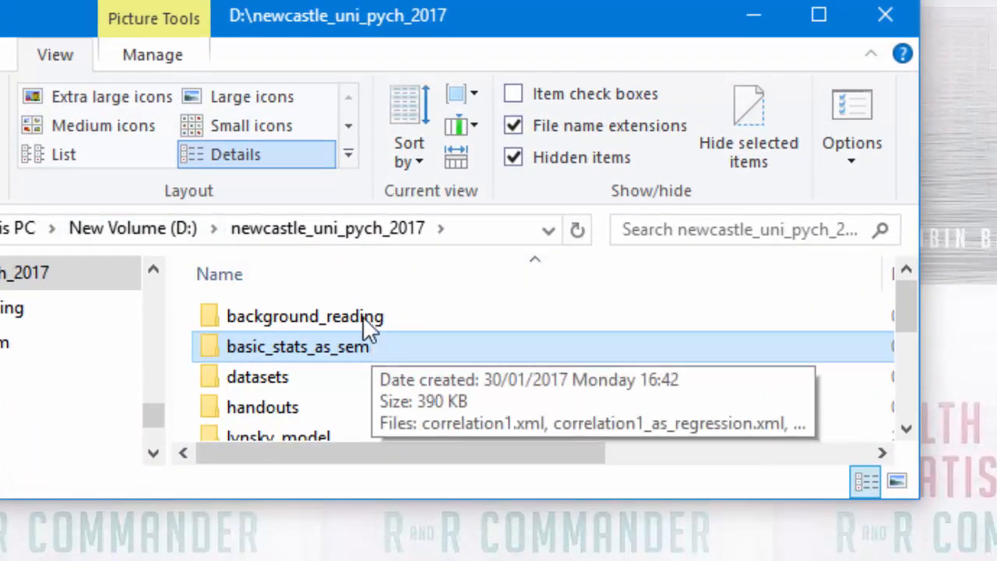
pyautogui.scroll(-3, 355, 310)
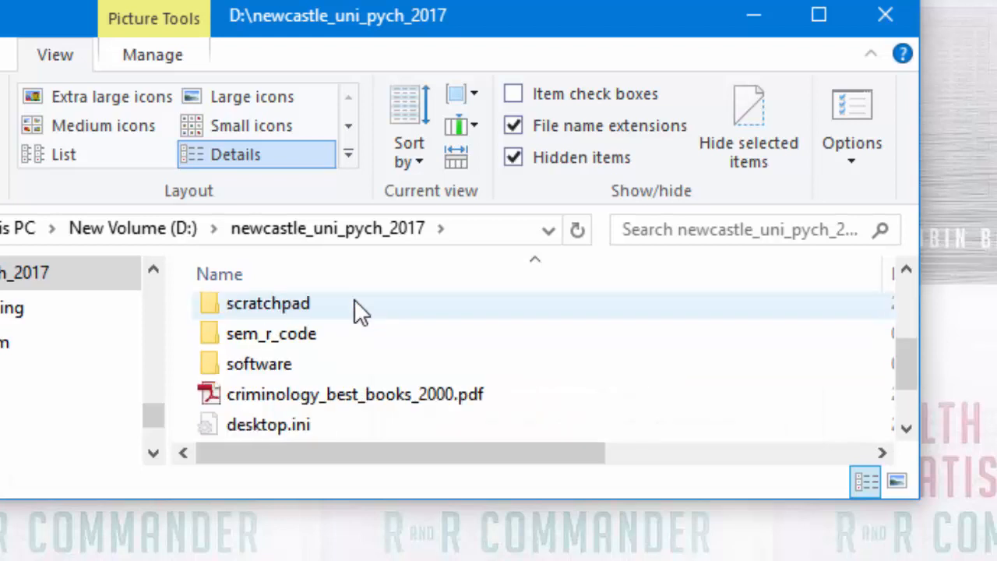
pyautogui.doubleClick(248, 357)
pyautogui.scroll(-1, 314, 377)
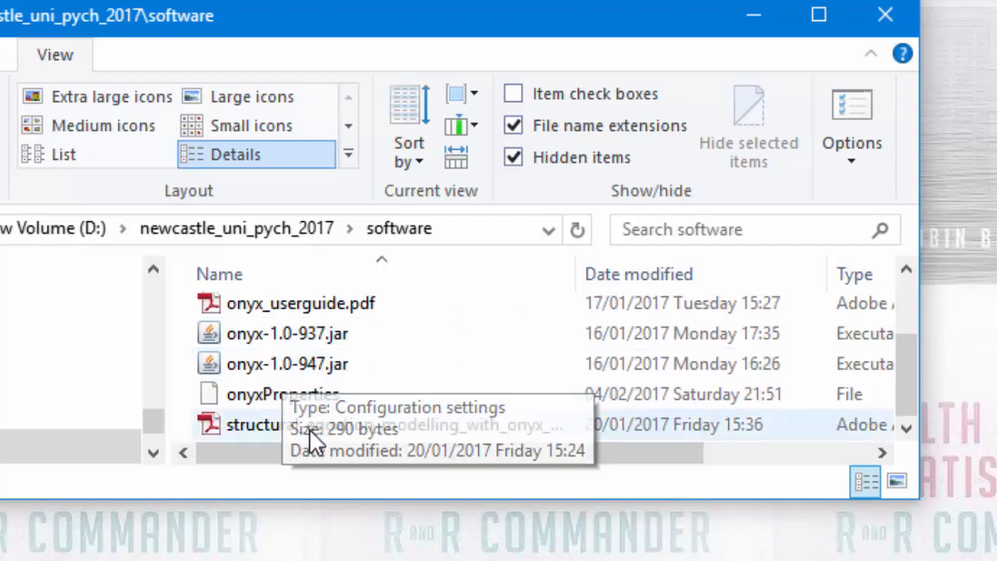
pyautogui.click(296, 364)
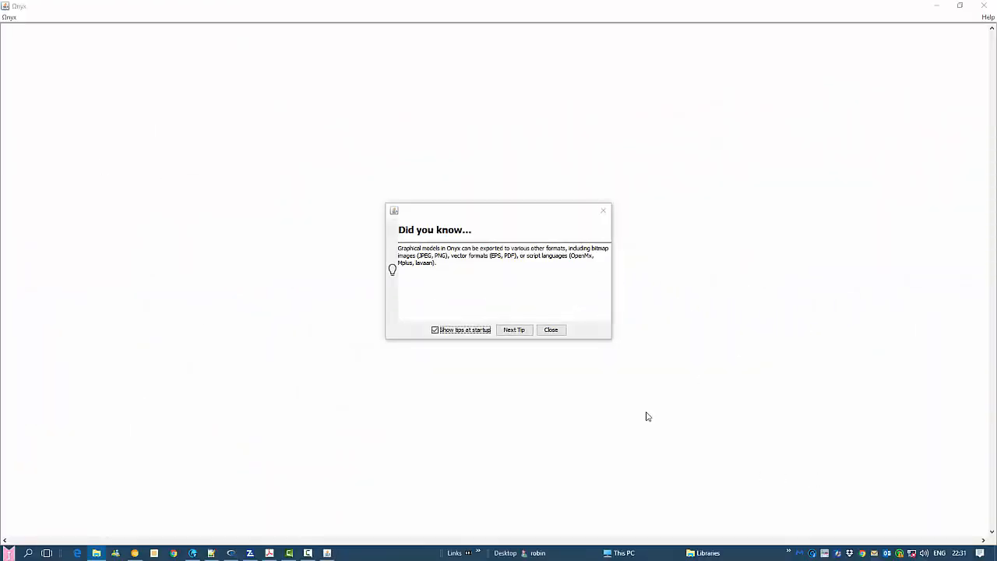
pyautogui.click(556, 332)
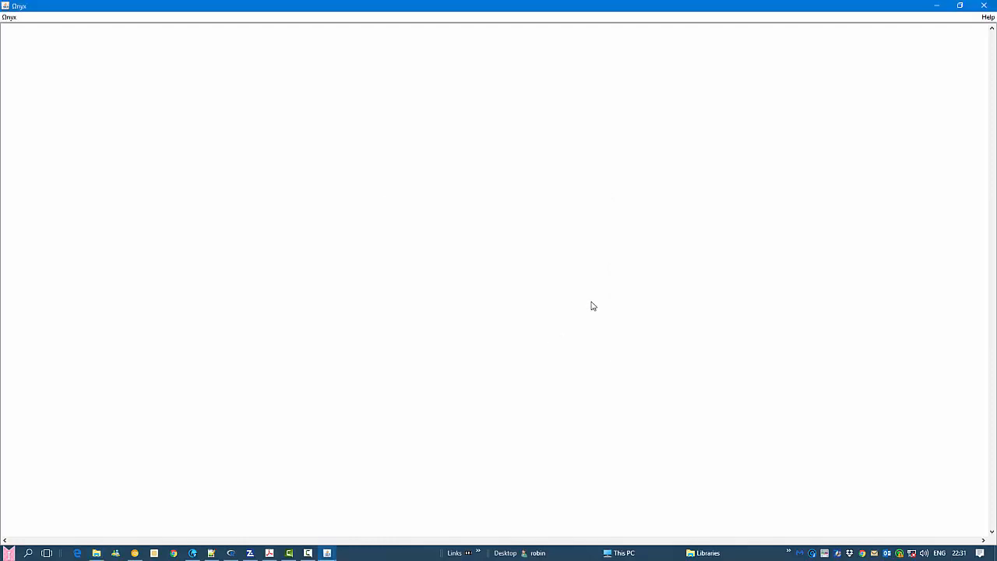
# Restore the Onyx window from full screen, enlarge it to a medium size and move it to the middle of the desktop
pyautogui.click(965, 6)
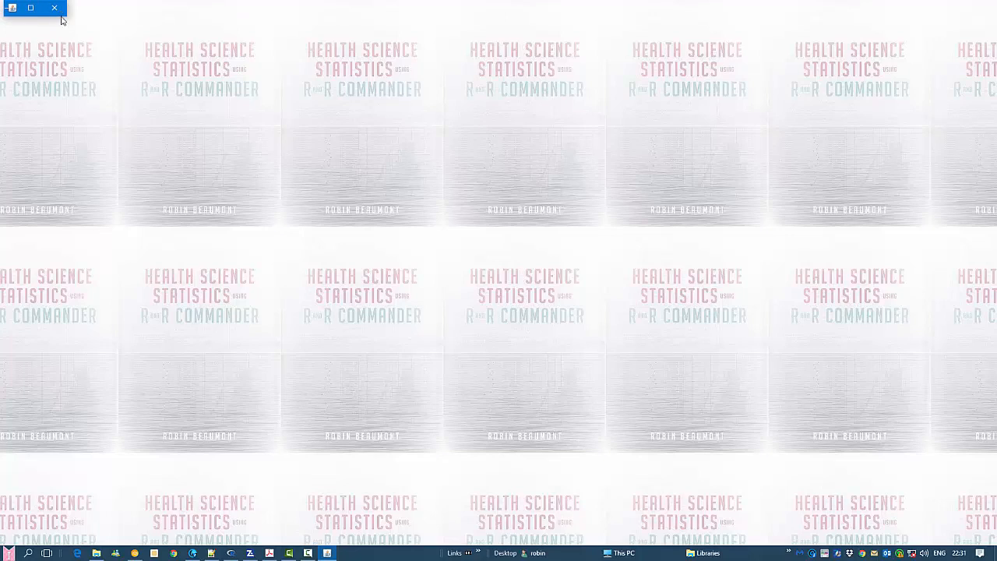
pyautogui.moveTo(62, 18); pyautogui.dragTo(788, 429)
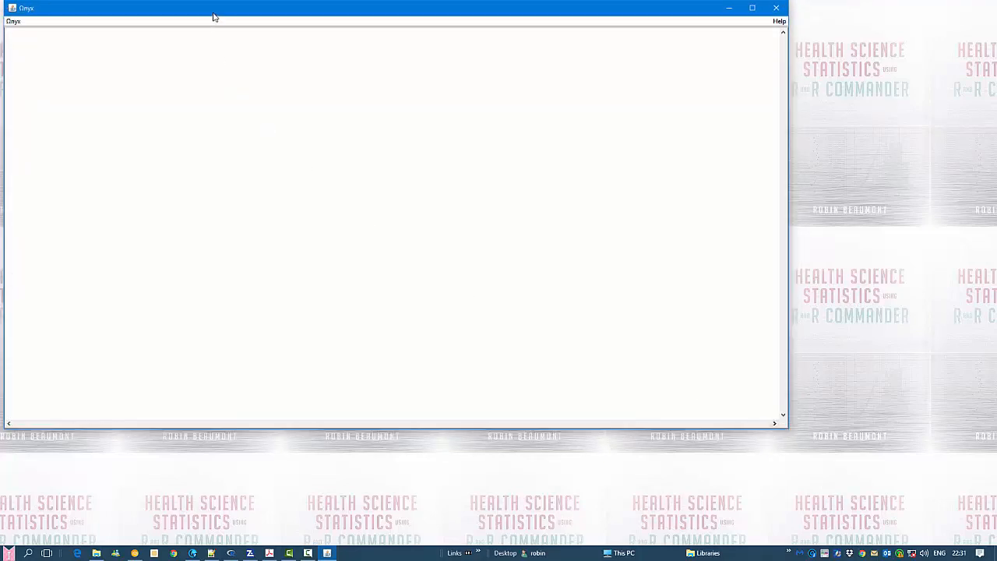
pyautogui.moveTo(214, 16); pyautogui.dragTo(303, 65)
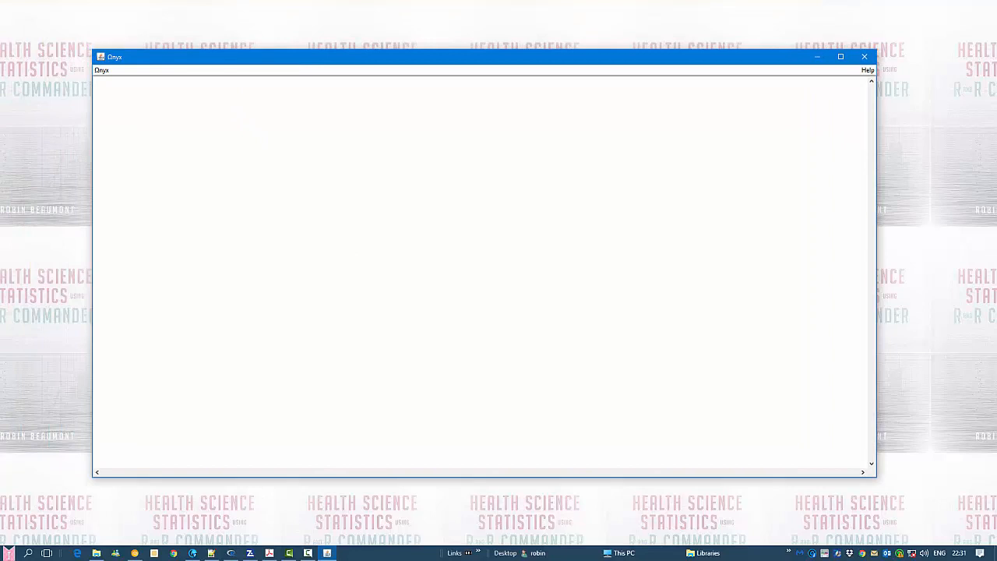
# Switch to File Explorer, place it over the Onyx window and open the basic_stats_as_sem folder in newcastle_uni_pych_2017
pyautogui.hotkey('alt', 'Tab')
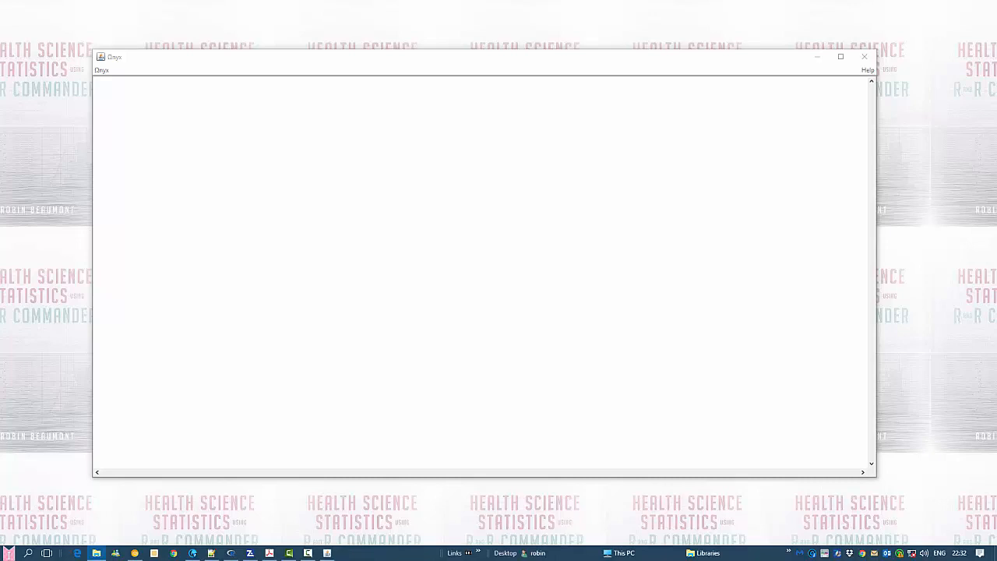
pyautogui.moveTo(0, 72); pyautogui.dragTo(364, 138)
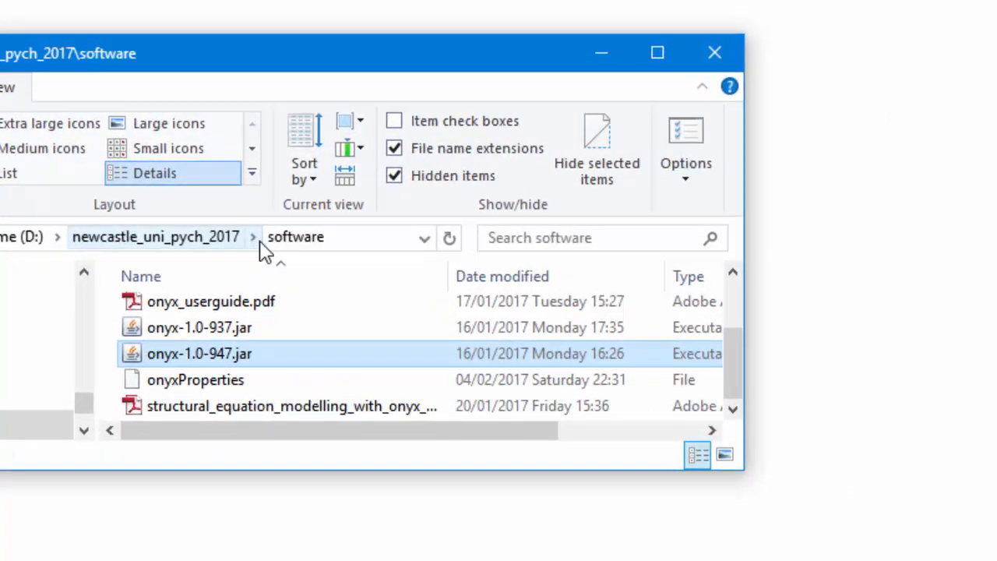
pyautogui.click(310, 216)
pyautogui.click(253, 236)
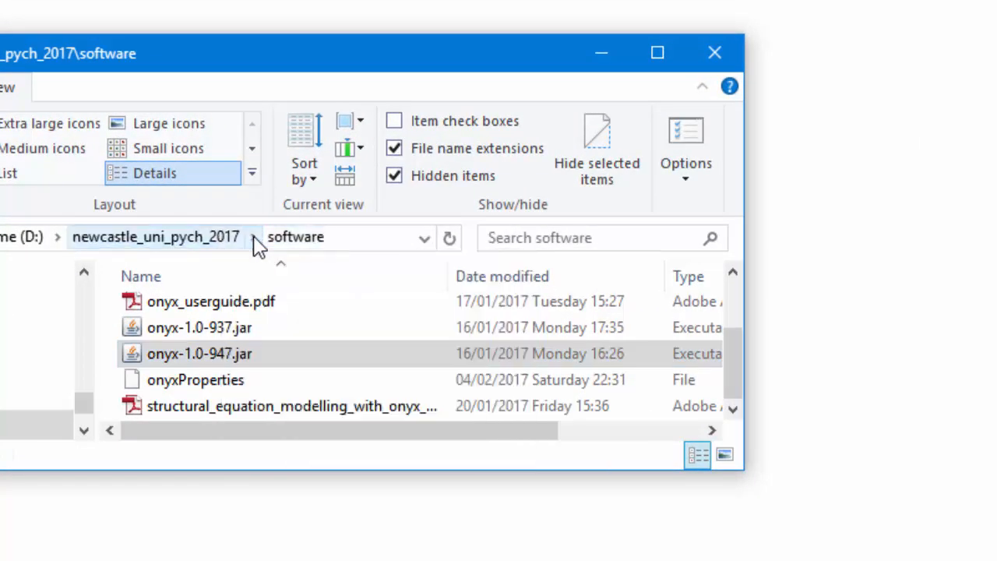
pyautogui.click(253, 236)
pyautogui.click(285, 293)
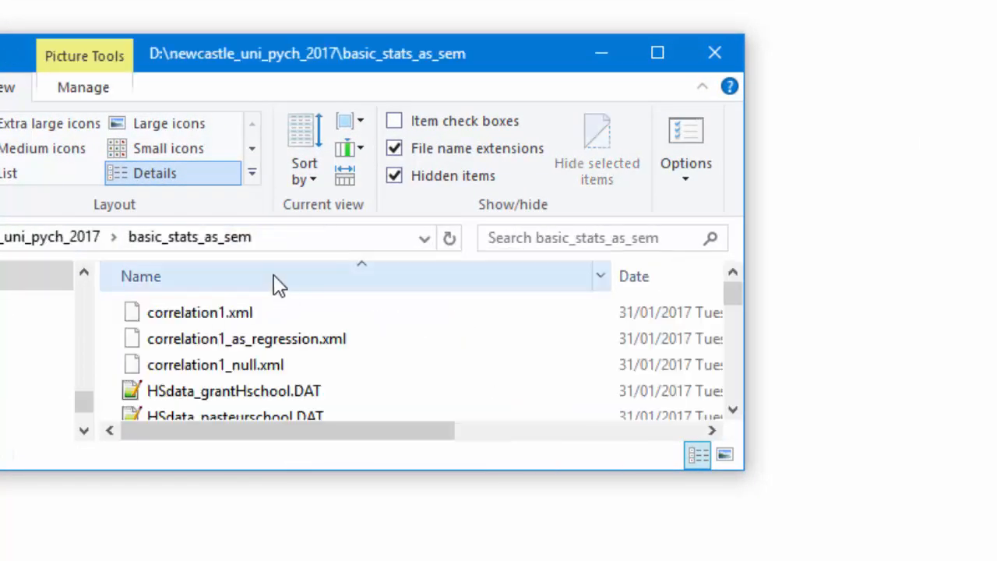
# Load HSdata_grantHschool.DAT and HSdata_pasteurschool.DAT from the basic_stats_as_sem folder into Onyx and move the File Explorer window out of the way
pyautogui.click(733, 410)
pyautogui.click(732, 410)
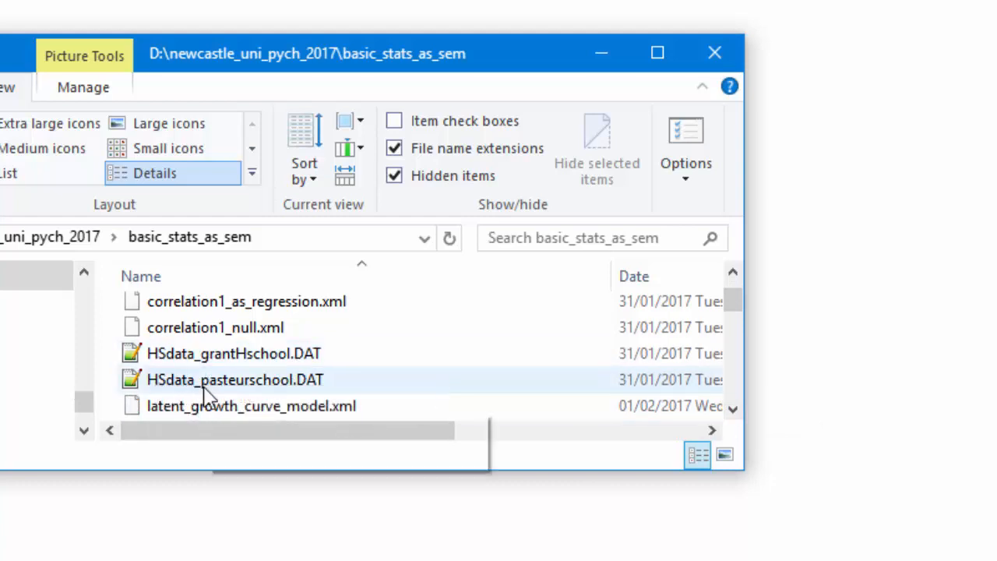
pyautogui.click(281, 360)
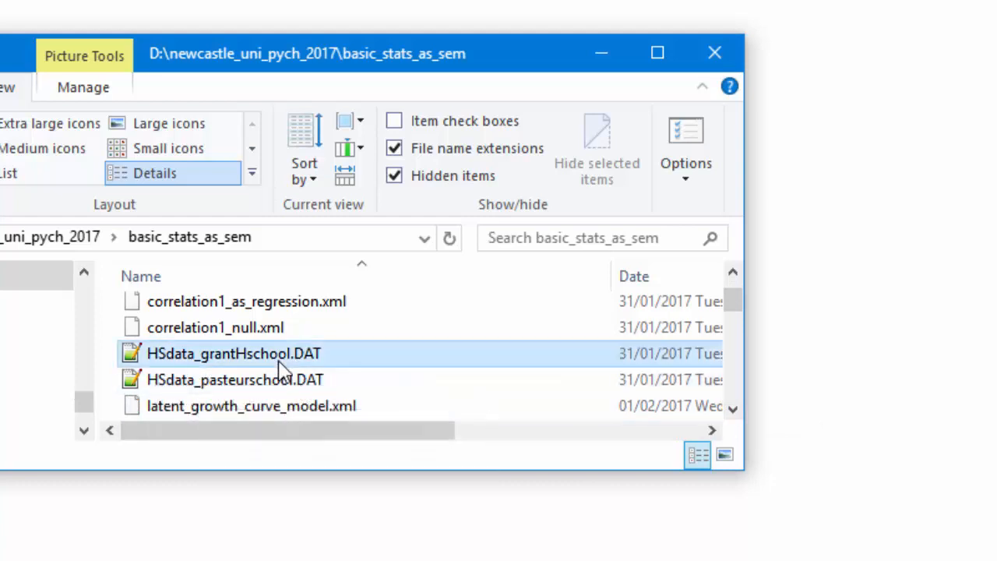
pyautogui.keyDown('ctrl'); pyautogui.click(282, 382); pyautogui.keyUp('ctrl')
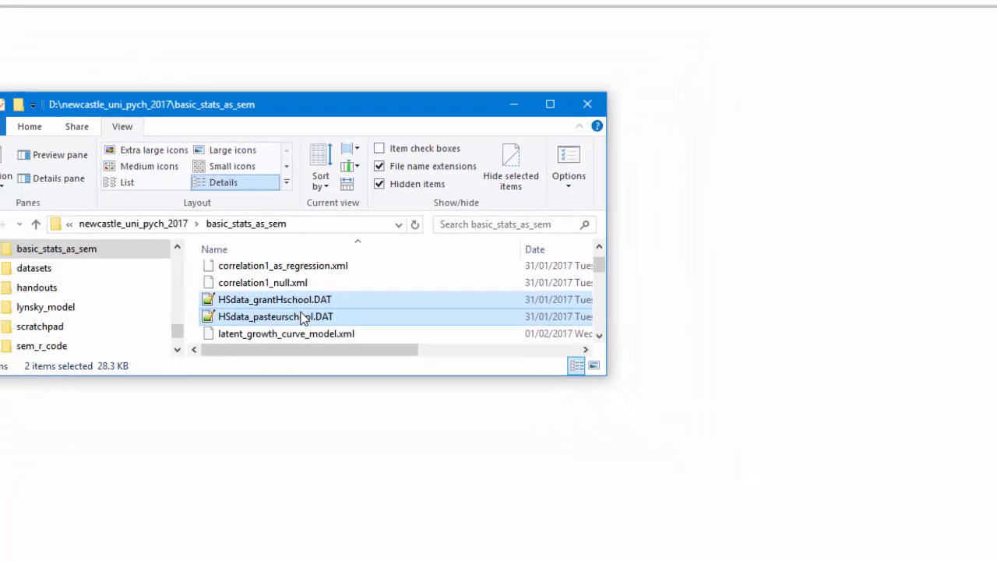
pyautogui.moveTo(282, 382); pyautogui.dragTo(333, 380)
pyautogui.moveTo(343, 273); pyautogui.dragTo(569, 276)
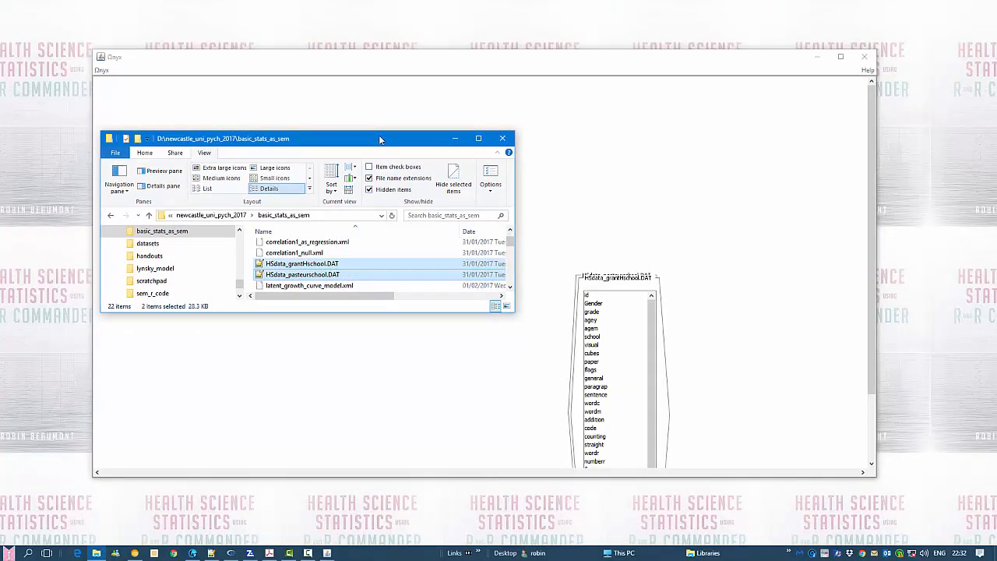
pyautogui.moveTo(379, 134); pyautogui.dragTo(0, 168)
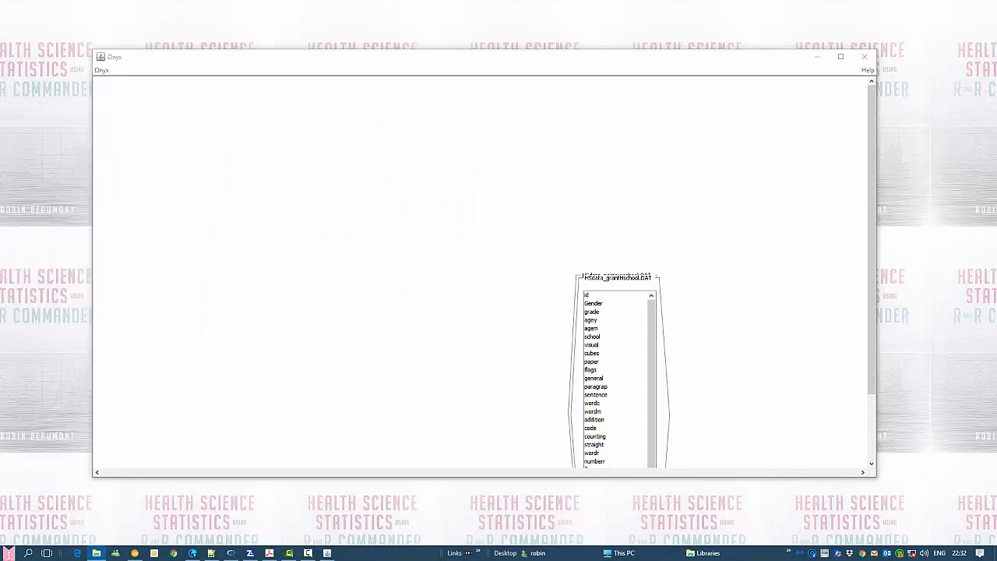
# Separate the overlapping dataset panels, placing HSdata_grantHschool.DAT at the canvas's upper-left and HSdata_pasteurschool.DAT beside it
pyautogui.click(603, 282)
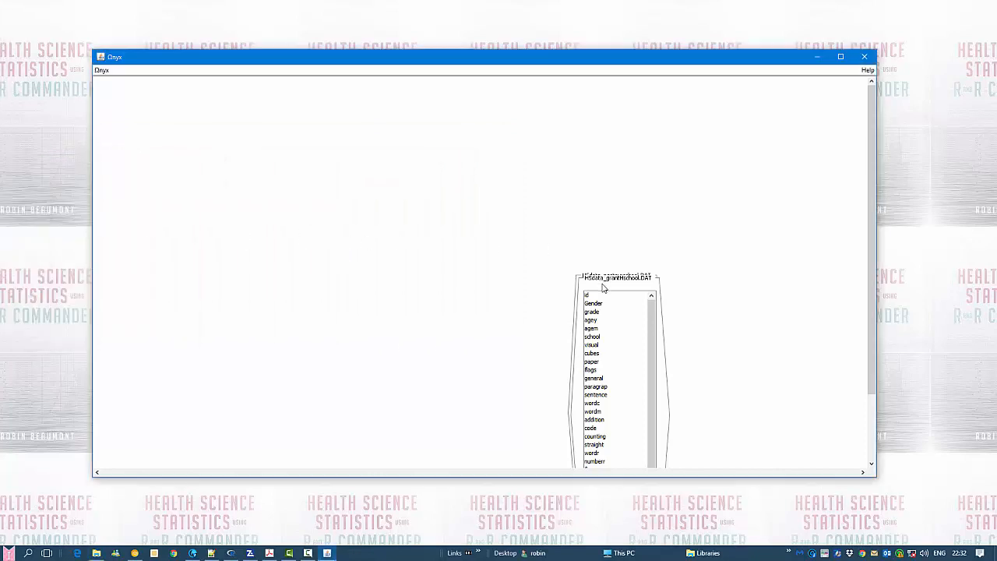
pyautogui.moveTo(872, 396); pyautogui.dragTo(870, 461)
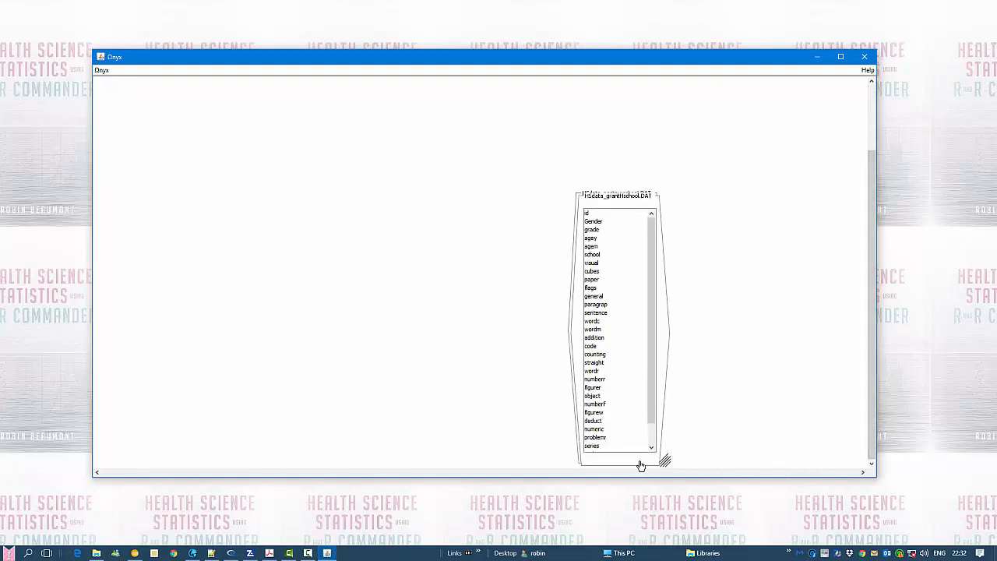
pyautogui.moveTo(641, 462); pyautogui.dragTo(193, 378)
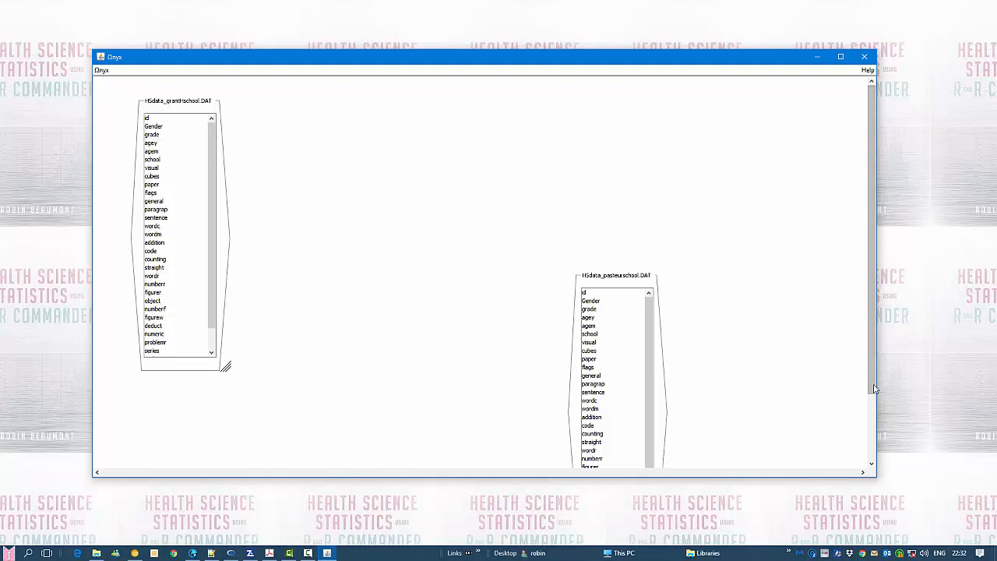
pyautogui.moveTo(873, 386); pyautogui.dragTo(872, 452)
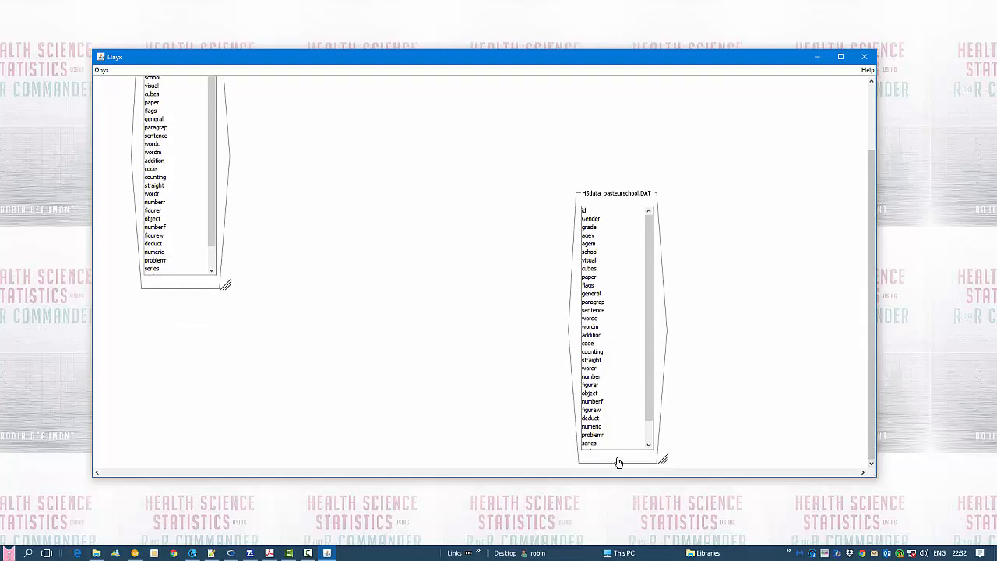
pyautogui.moveTo(629, 468); pyautogui.dragTo(312, 359)
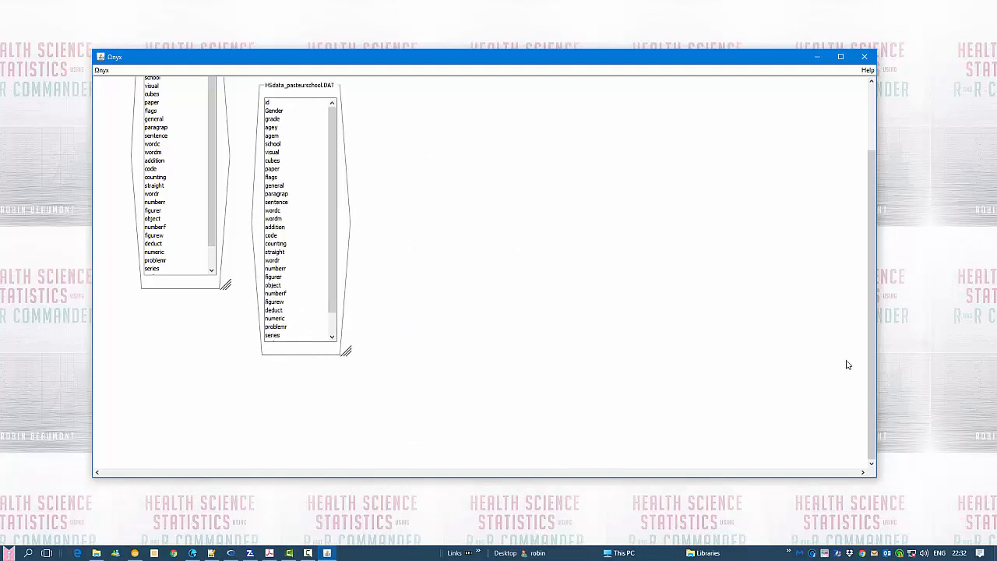
pyautogui.moveTo(873, 378); pyautogui.dragTo(873, 312)
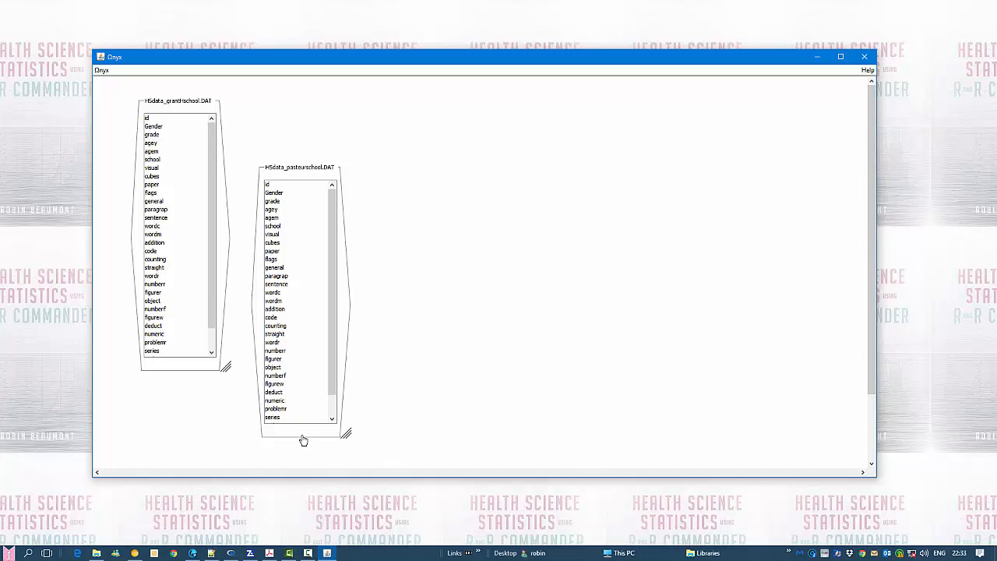
pyautogui.moveTo(301, 436); pyautogui.dragTo(294, 380)
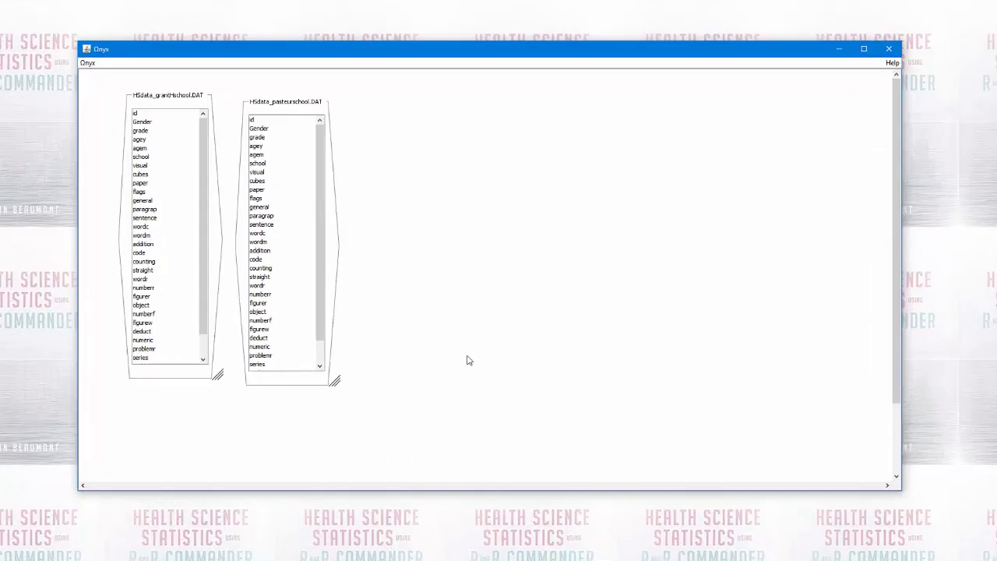
# Create an empty model, place it beside the two dataset panels and enlarge its frame
pyautogui.rightClick(457, 209)
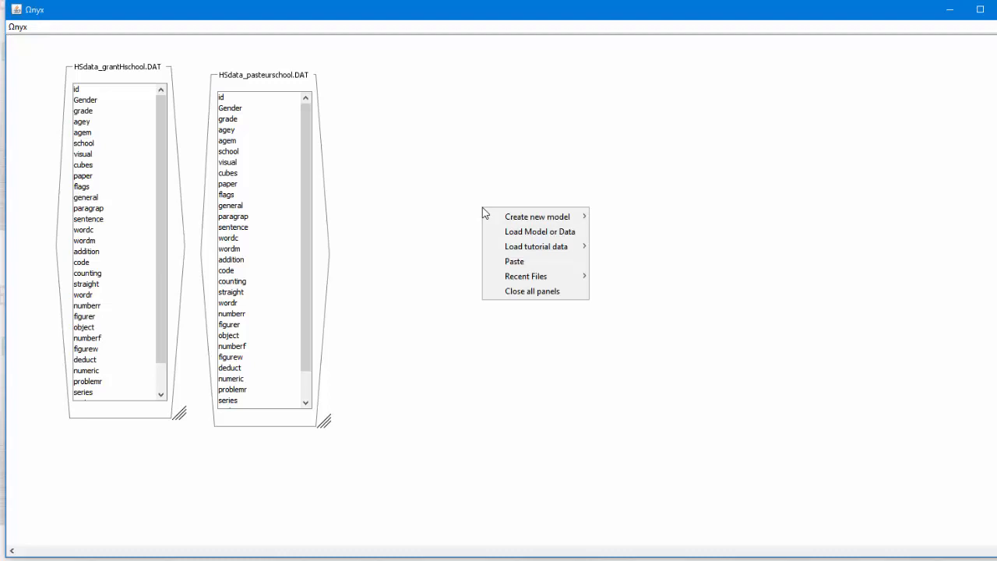
pyautogui.moveTo(496, 219)
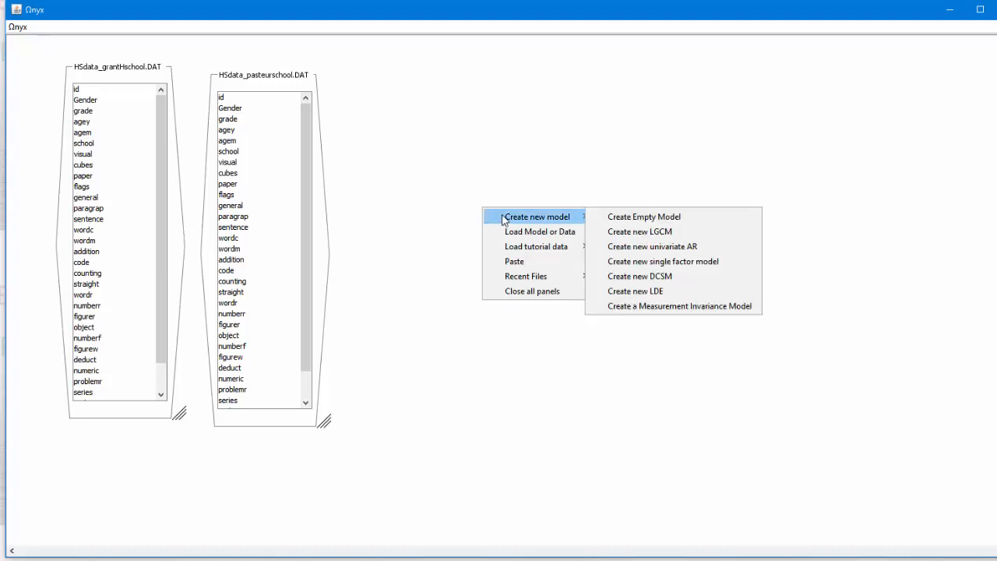
pyautogui.click(613, 219)
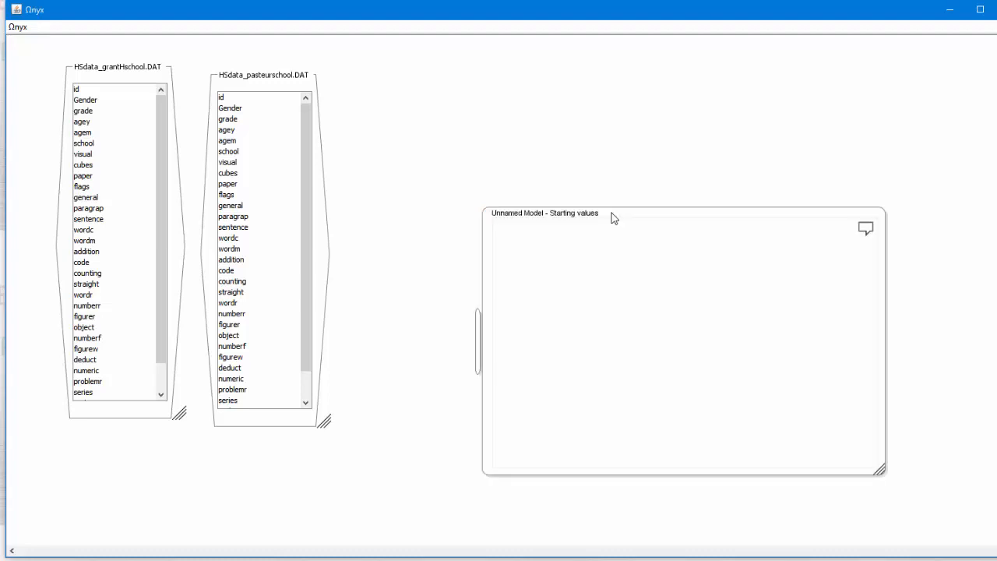
pyautogui.moveTo(612, 213); pyautogui.dragTo(509, 67)
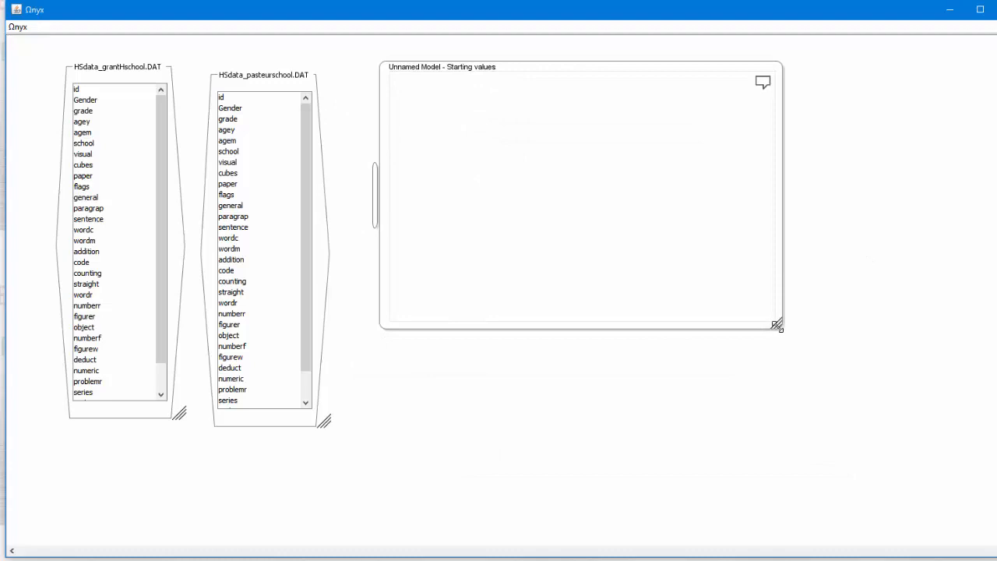
pyautogui.moveTo(777, 324); pyautogui.dragTo(922, 449)
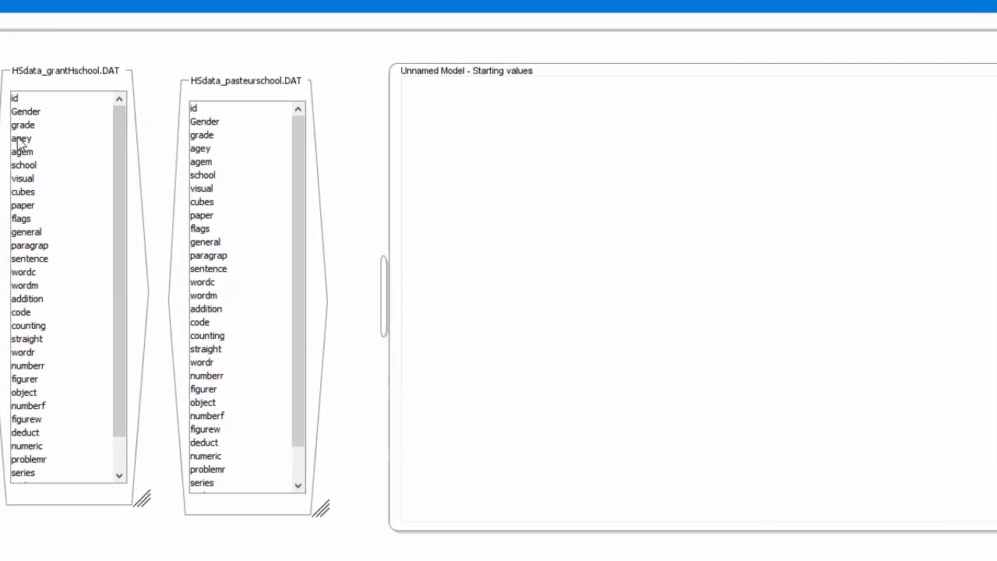
# Add the agey variable from the grantHschool dataset and agey from the pasteurschool dataset to the model, side by side
pyautogui.moveTo(17, 143); pyautogui.dragTo(520, 138)
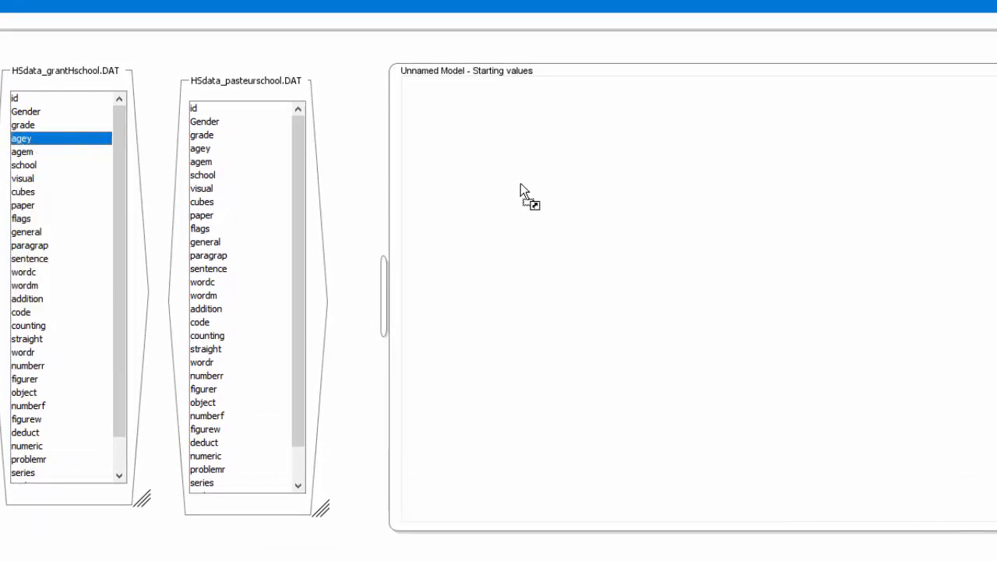
pyautogui.click(198, 151)
pyautogui.moveTo(198, 158); pyautogui.dragTo(453, 159)
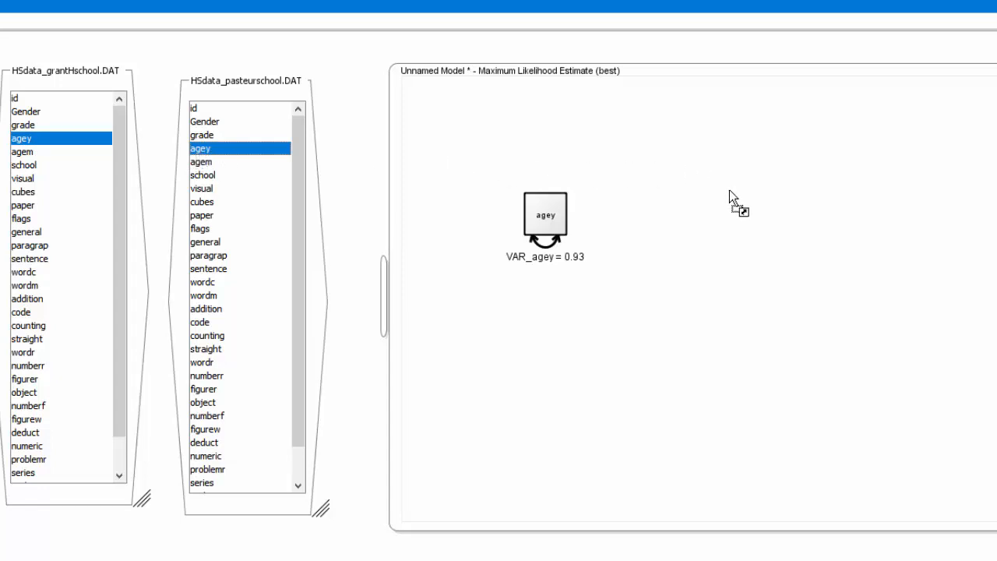
pyautogui.moveTo(730, 189); pyautogui.dragTo(729, 189)
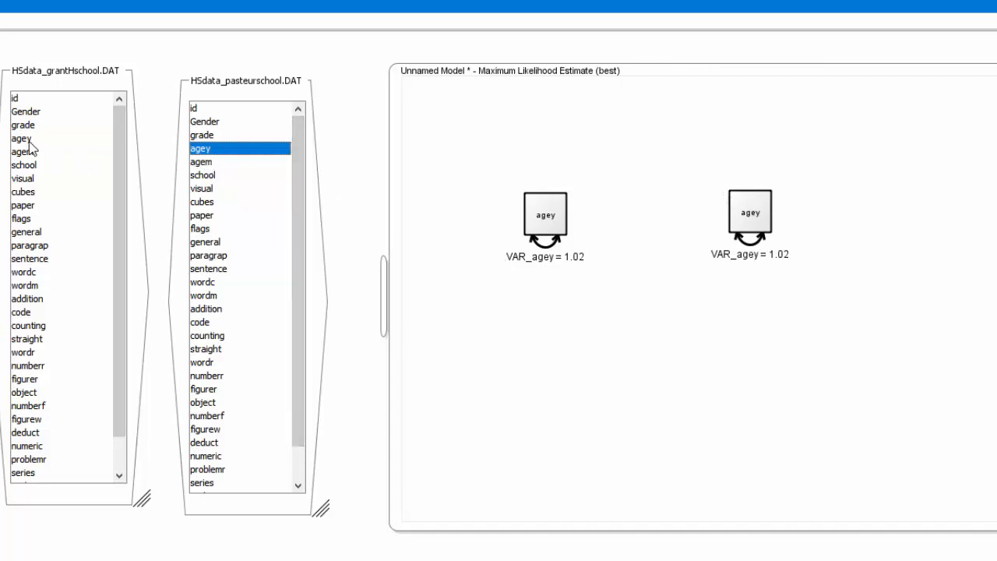
# Check the source dataset and summary statistics of each of the two agey variables in the model
pyautogui.moveTo(206, 164)
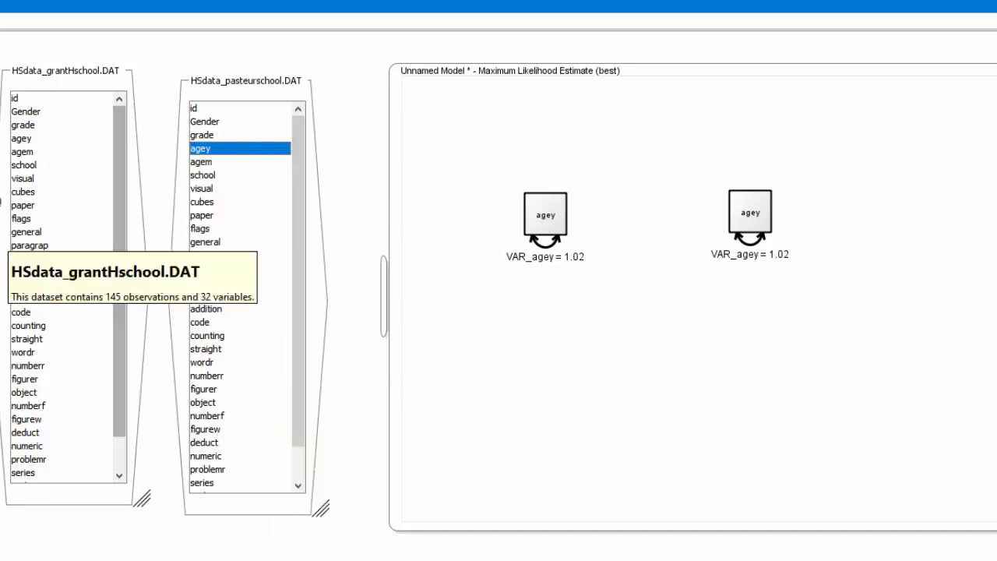
pyautogui.moveTo(24, 143)
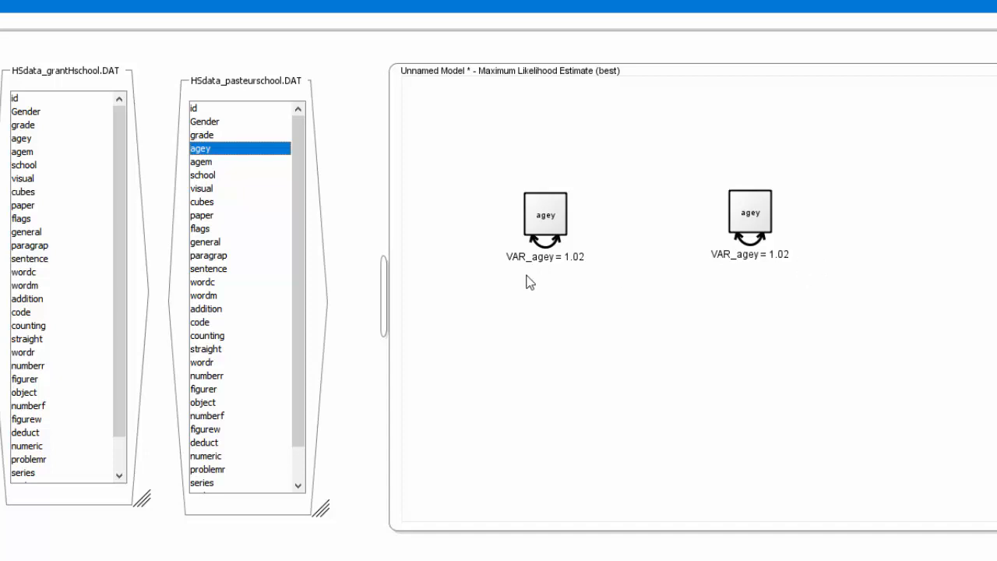
pyautogui.click(545, 230)
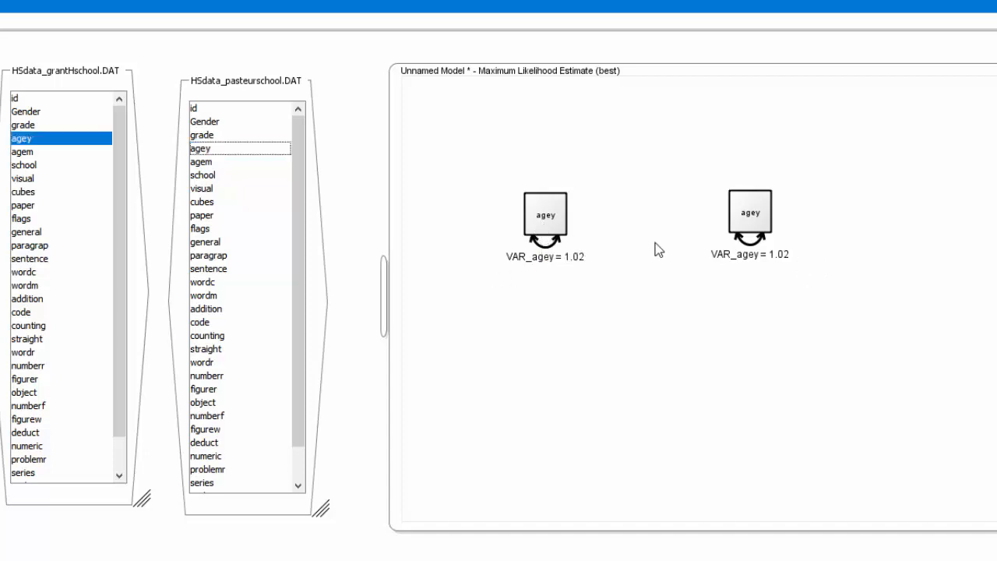
pyautogui.click(746, 227)
pyautogui.click(555, 230)
pyautogui.click(746, 227)
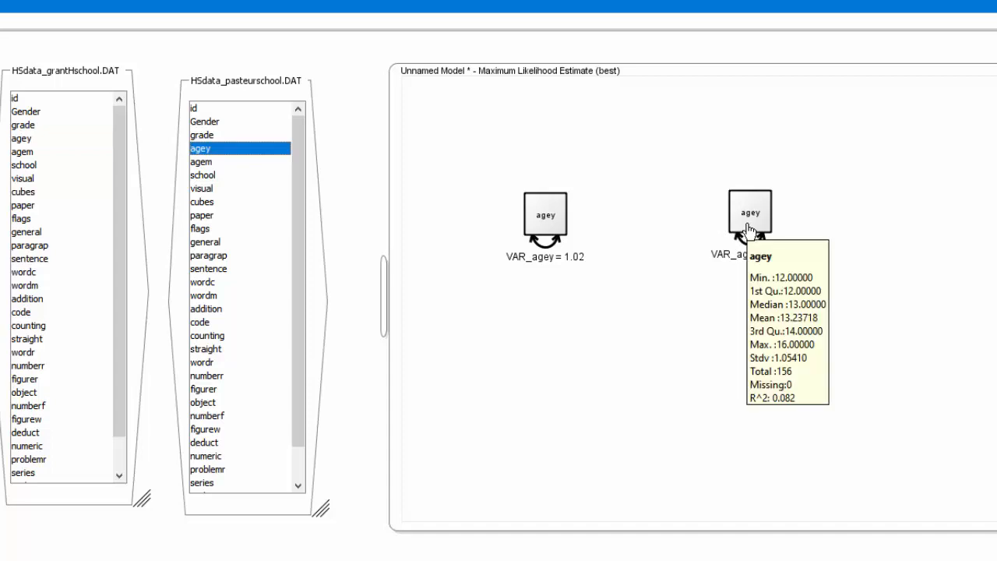
# Rename the model's agey variable from the grantHschool dataset as G_agey
pyautogui.click(542, 226)
pyautogui.click(541, 226)
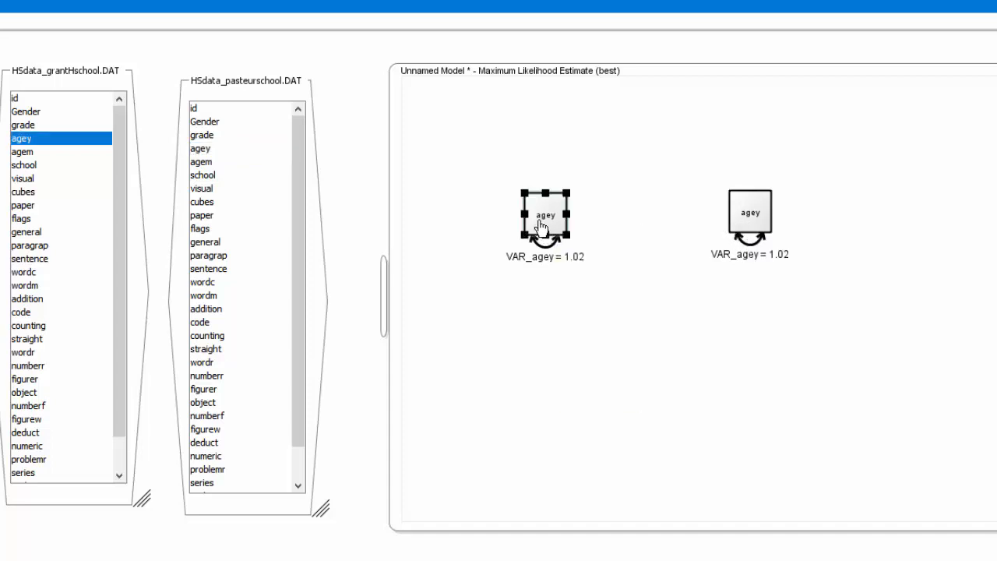
pyautogui.rightClick(542, 226)
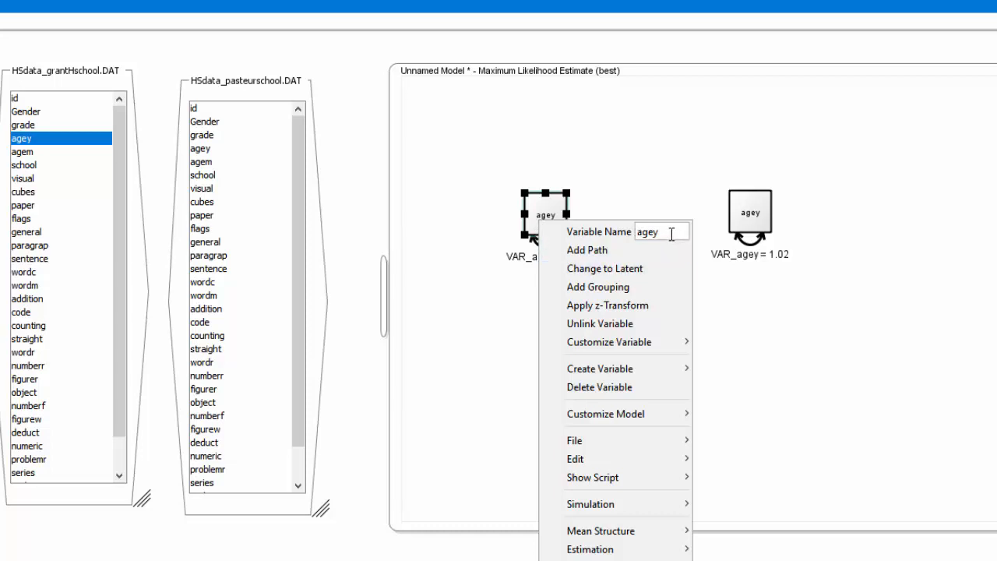
pyautogui.write('G_')
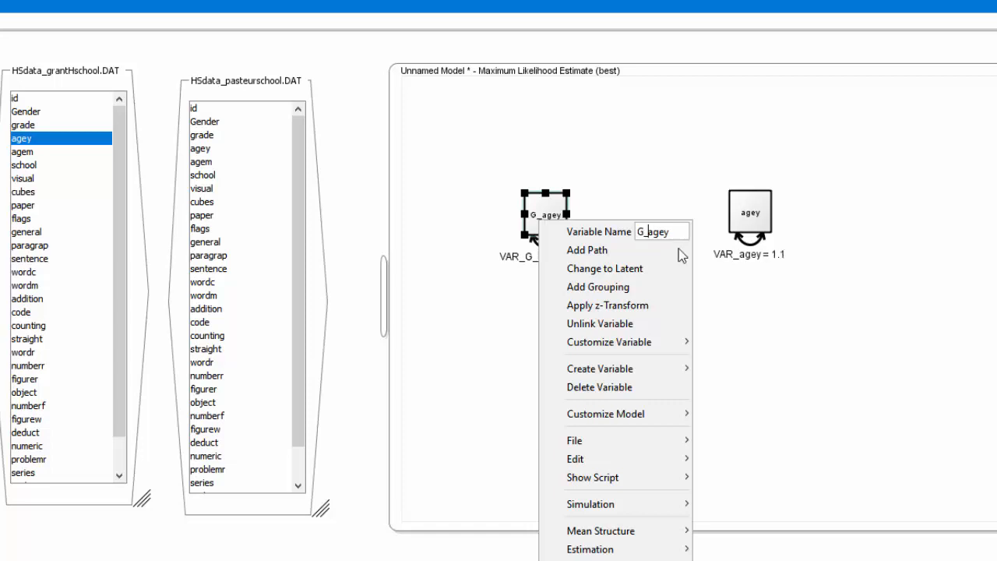
pyautogui.click(715, 284)
# Rename the model's agey variable from the pasteurschool dataset as P_agey
pyautogui.click(755, 220)
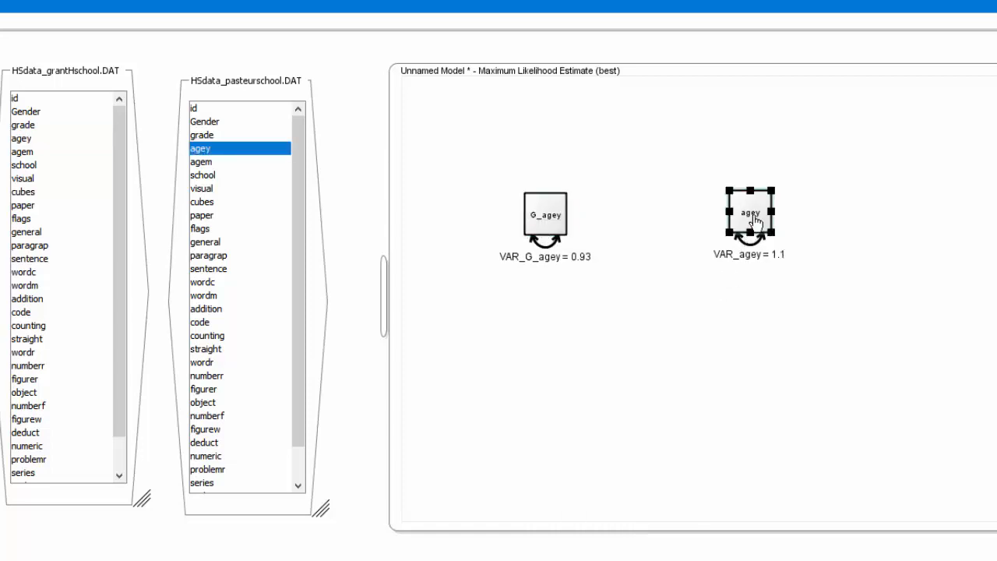
pyautogui.rightClick(754, 216)
pyautogui.click(854, 226)
pyautogui.write('P')
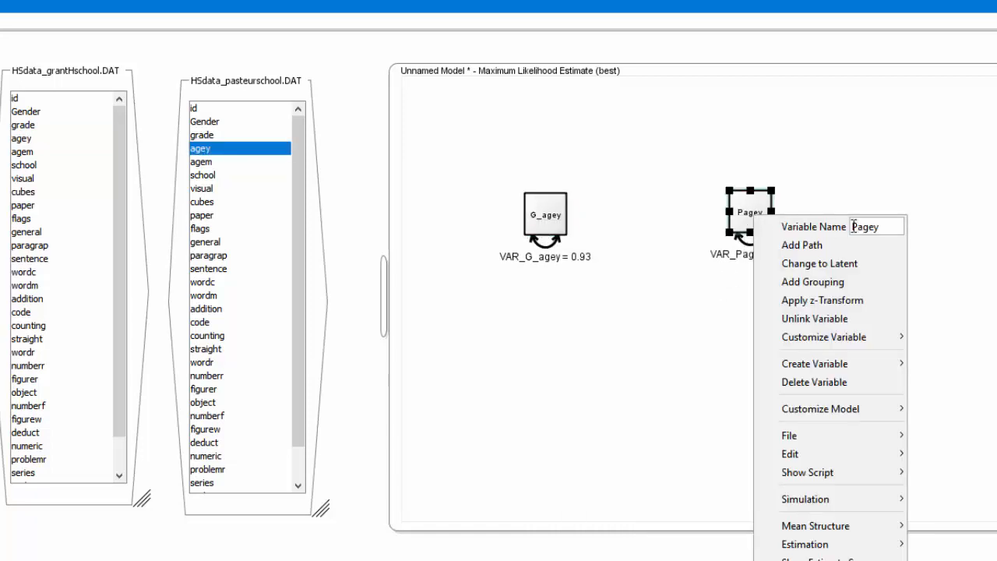
pyautogui.write('_')
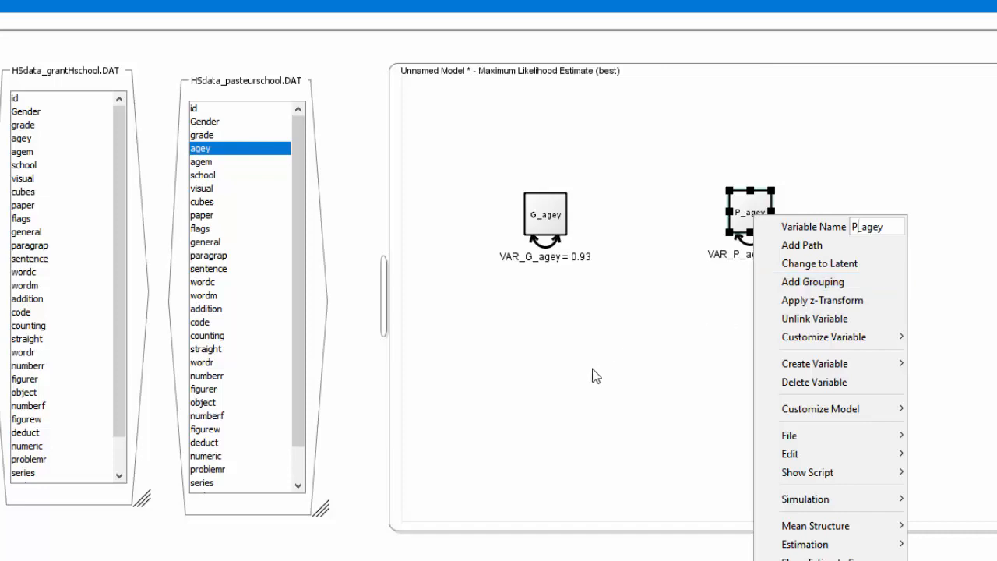
pyautogui.click(596, 376)
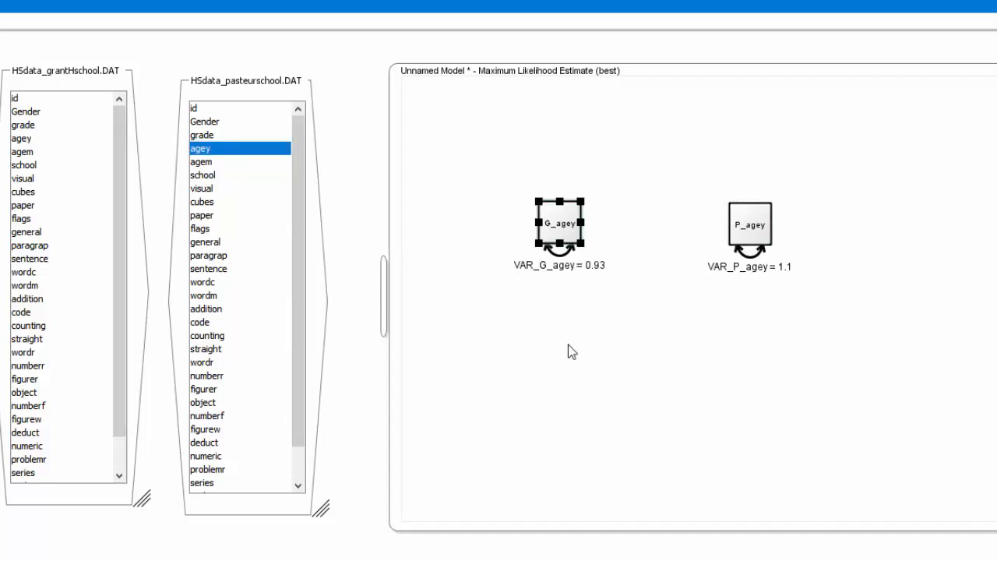
pyautogui.click(568, 344)
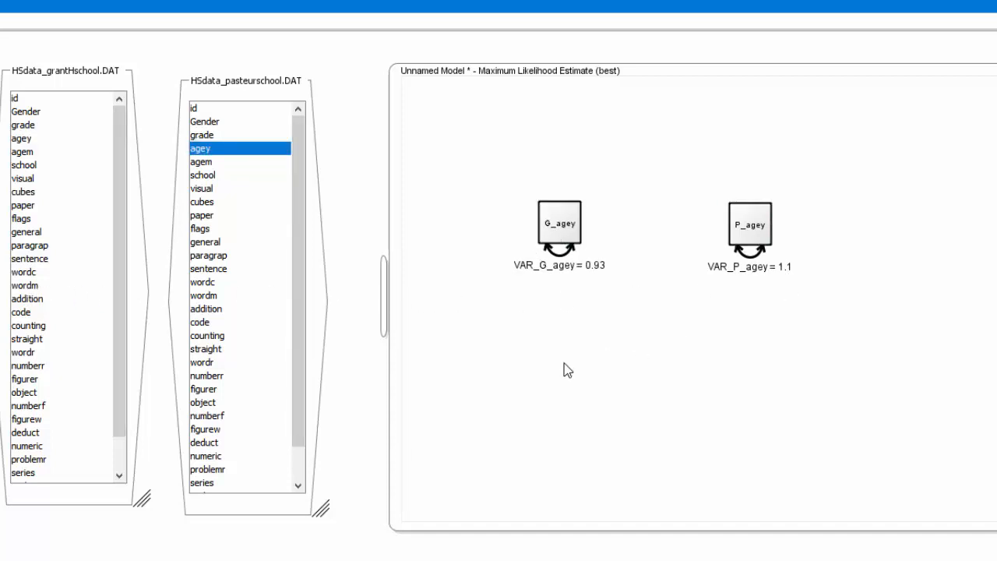
# Add a constant variable below G_agey and draw a path from it to G_agey
pyautogui.rightClick(559, 370)
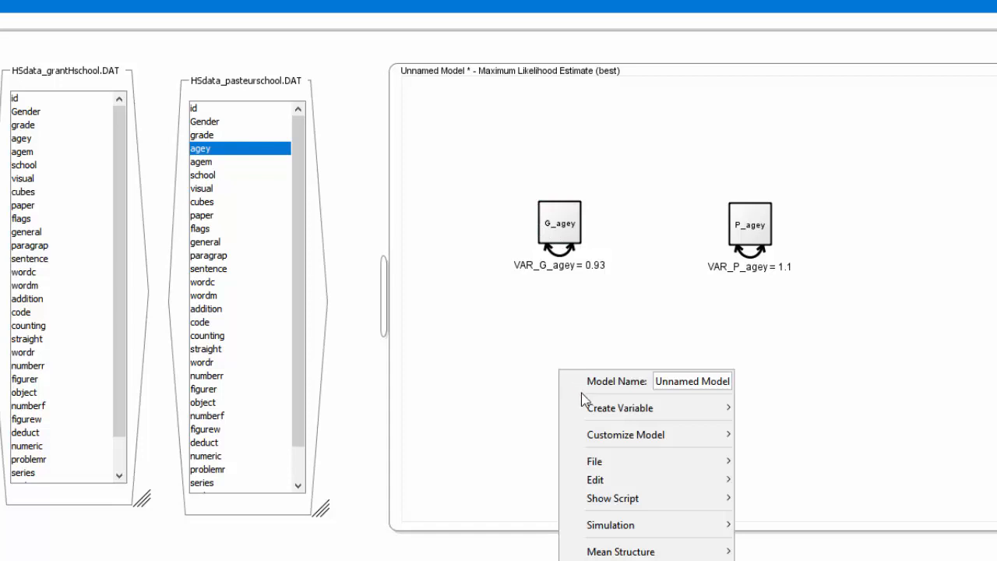
pyautogui.moveTo(584, 410)
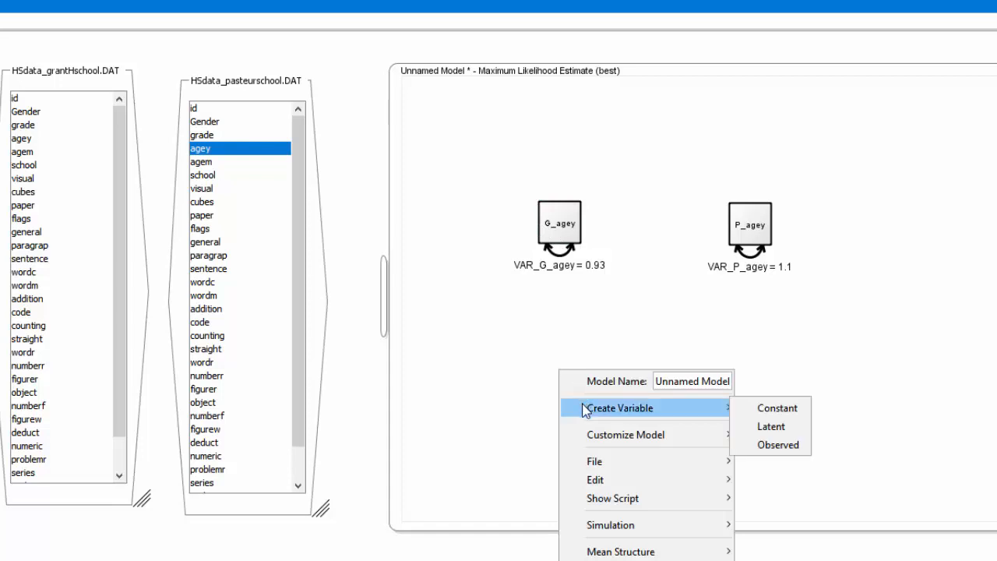
pyautogui.click(768, 407)
pyautogui.moveTo(569, 405); pyautogui.dragTo(564, 372)
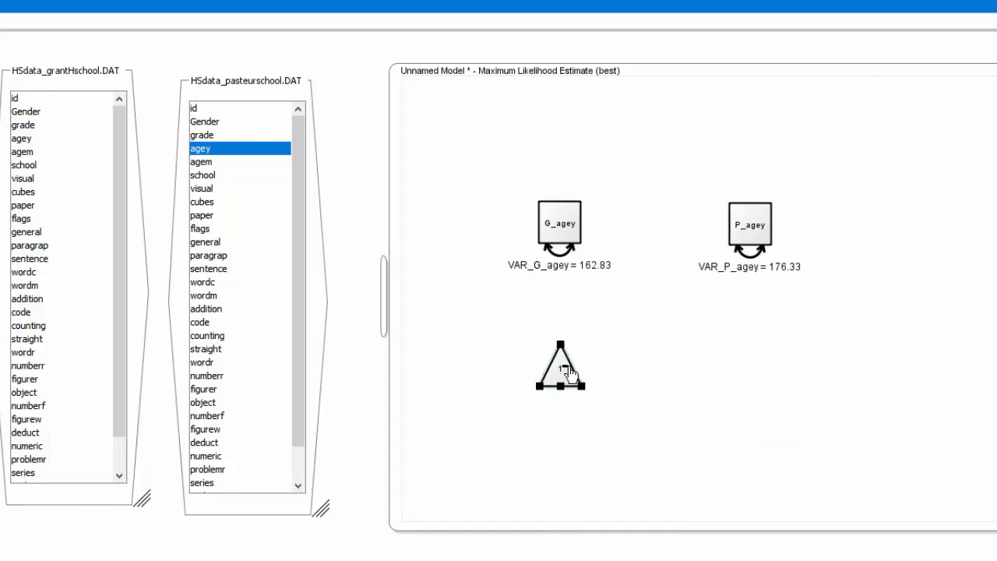
pyautogui.moveTo(564, 374); pyautogui.dragTo(564, 256)
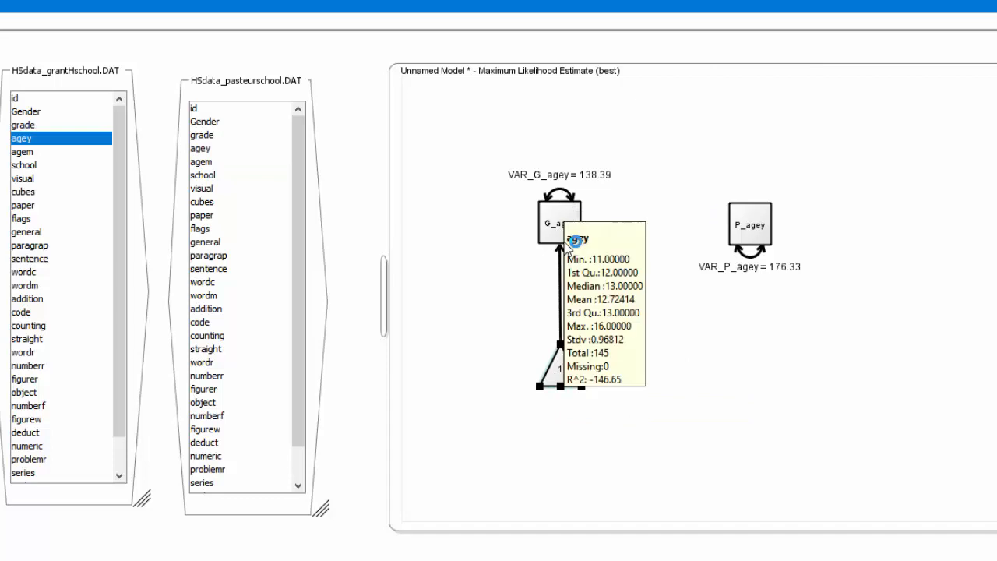
# Make the path from the constant to G_agey a free parameter
pyautogui.rightClick(564, 302)
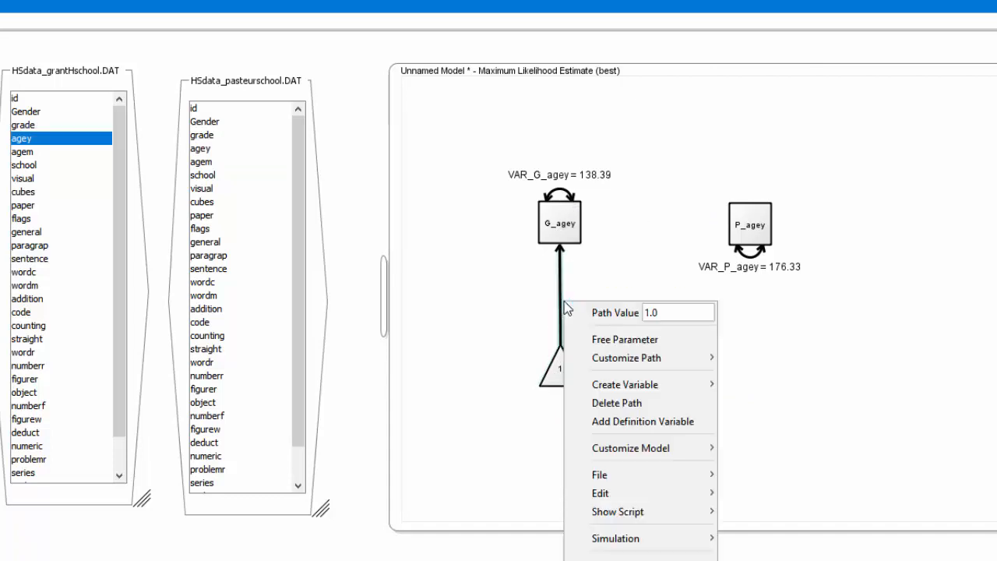
pyautogui.click(579, 335)
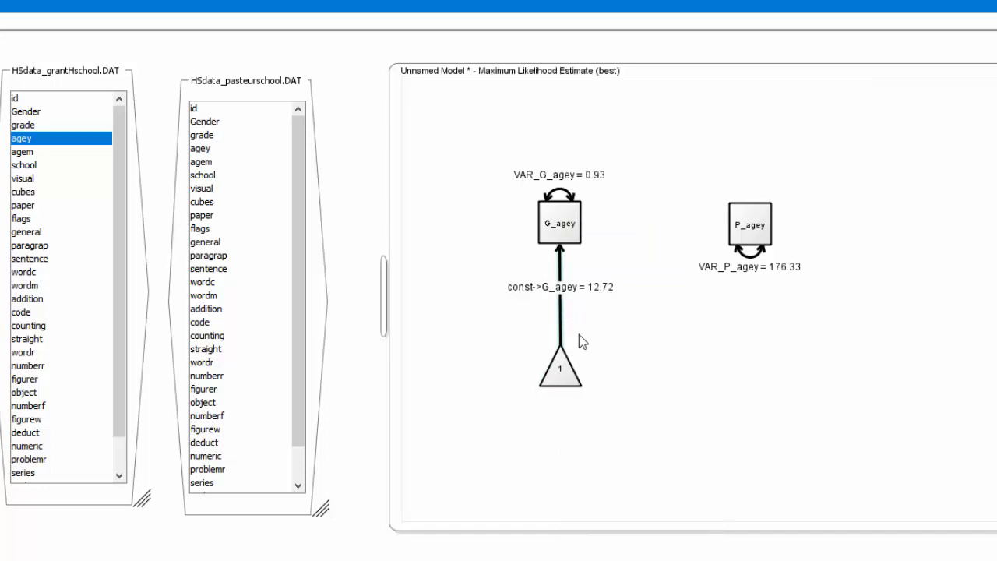
# Add a second constant variable below P_agey and draw a path from it to P_agey
pyautogui.rightClick(744, 361)
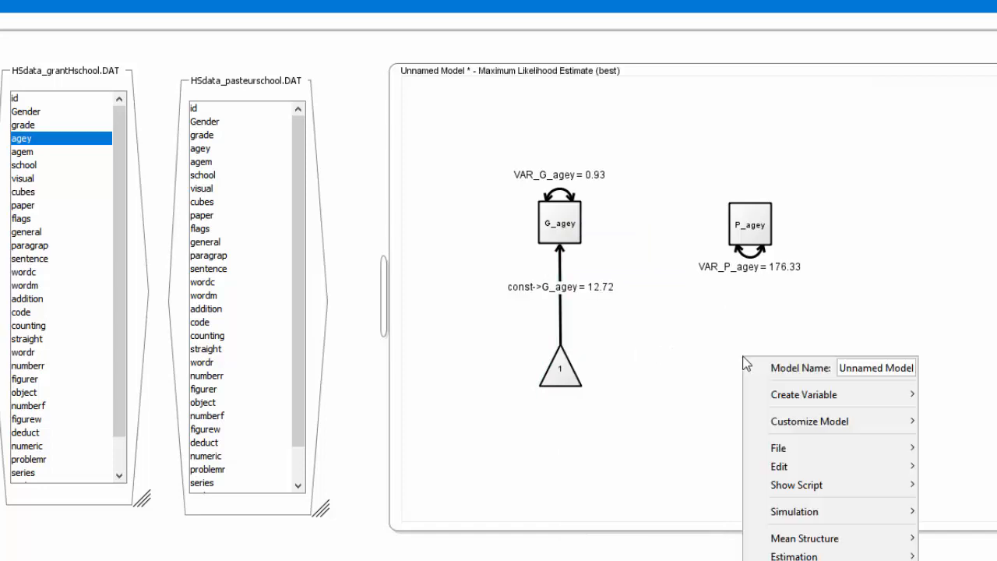
pyautogui.moveTo(774, 452)
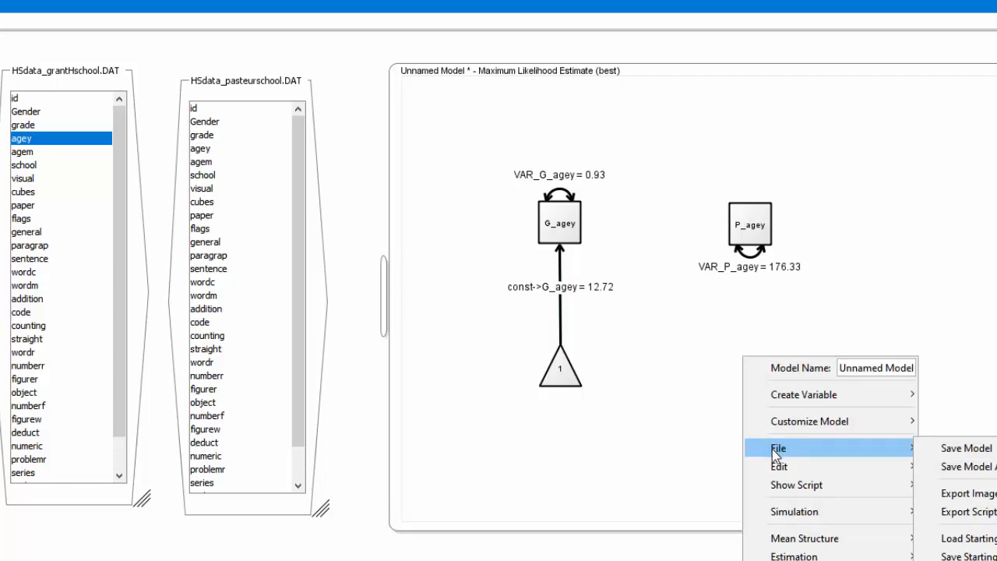
pyautogui.moveTo(770, 403)
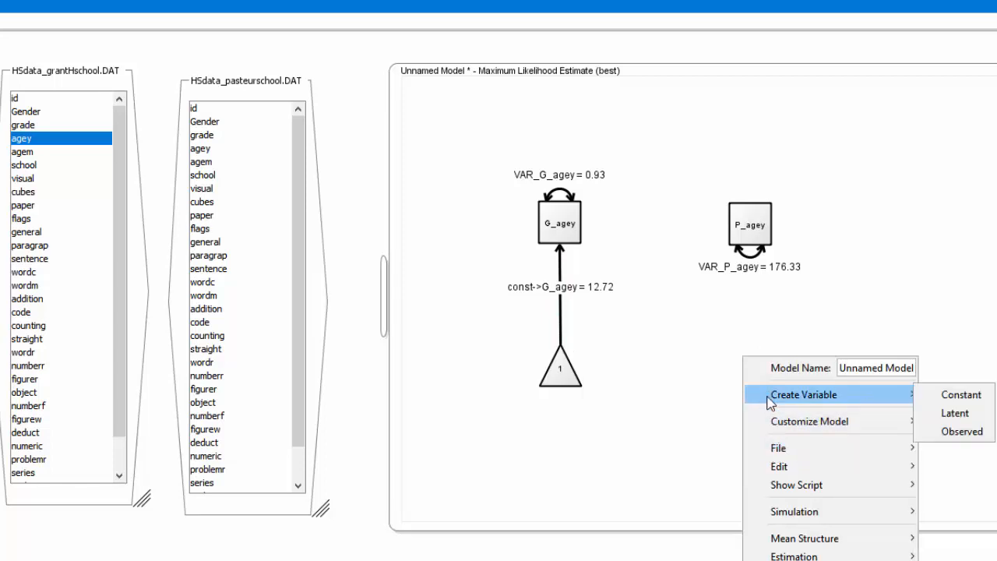
pyautogui.click(935, 396)
pyautogui.moveTo(784, 396); pyautogui.dragTo(752, 240)
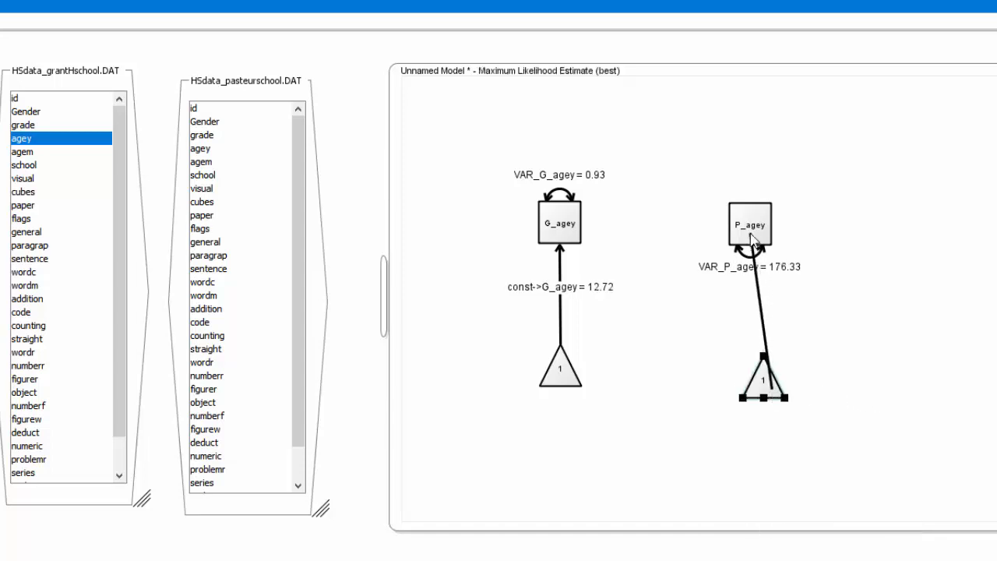
pyautogui.moveTo(765, 385); pyautogui.dragTo(765, 355)
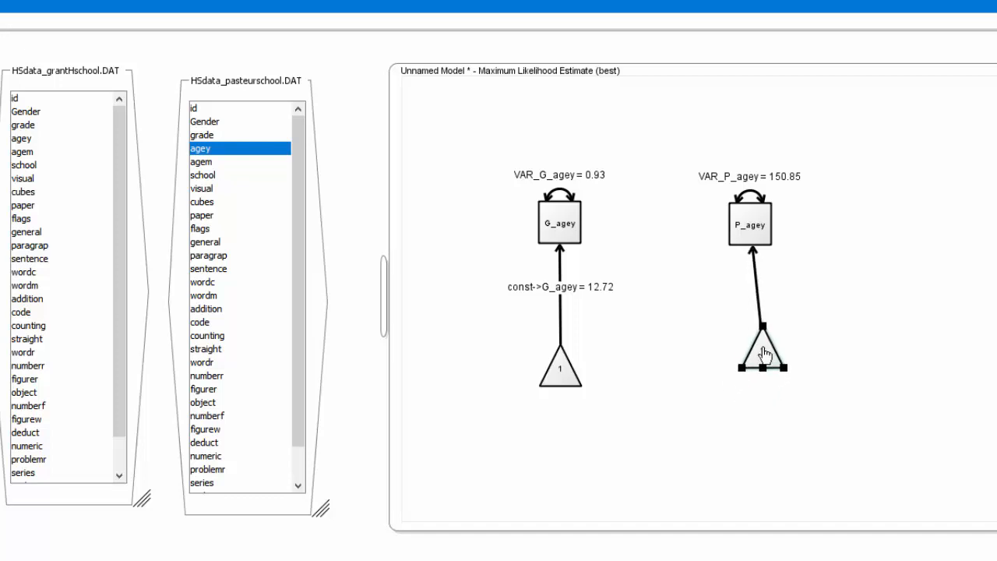
# Free the path from the second constant to P_agey and align that constant beneath P_agey
pyautogui.rightClick(761, 307)
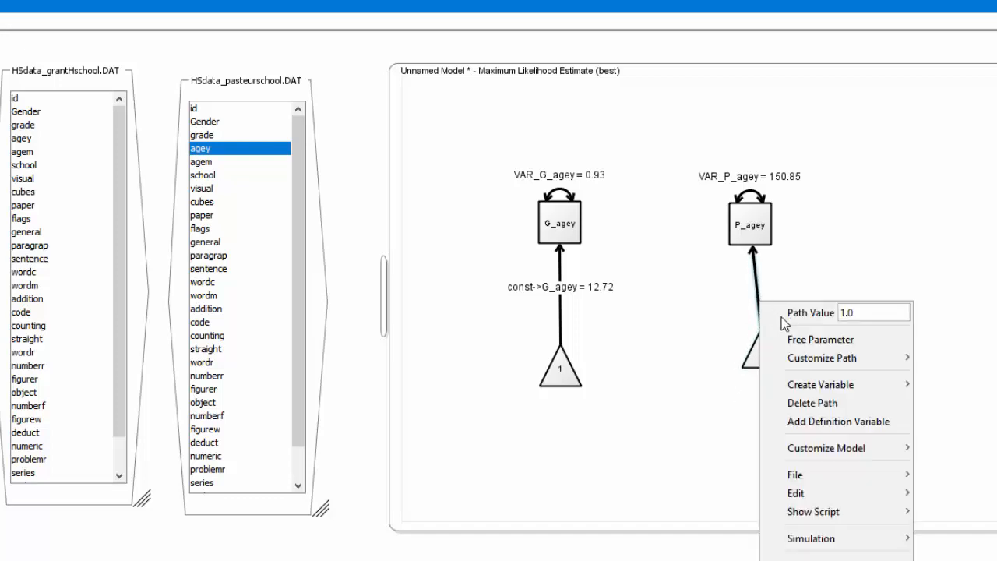
pyautogui.click(799, 339)
pyautogui.moveTo(767, 347)
pyautogui.mouseDown()
pyautogui.moveTo(744, 357)
pyautogui.moveTo(755, 358)
pyautogui.mouseUp()
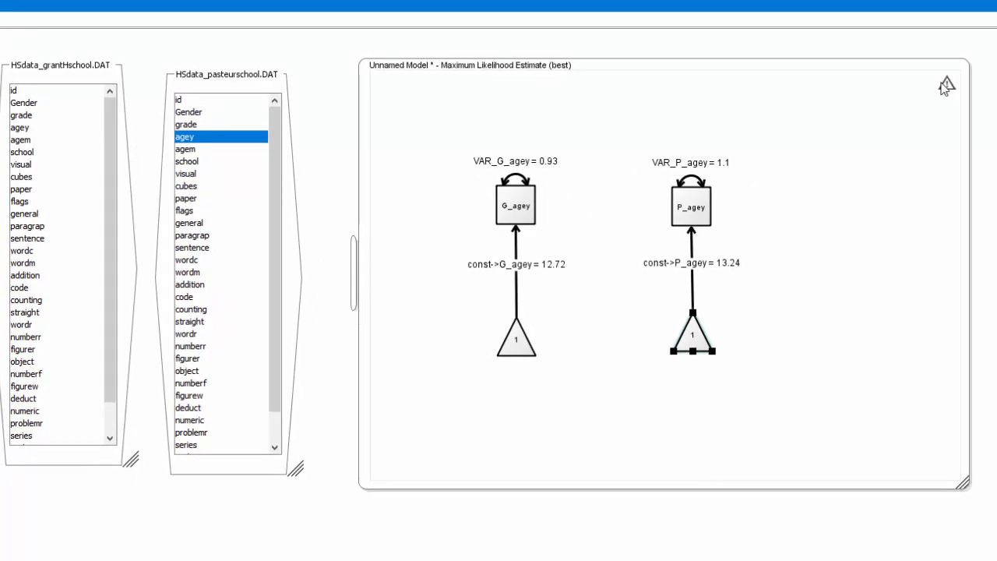
# Show the model's estimate summary and enlarge it to read the parameter estimates and fit statistics
pyautogui.moveTo(948, 87)
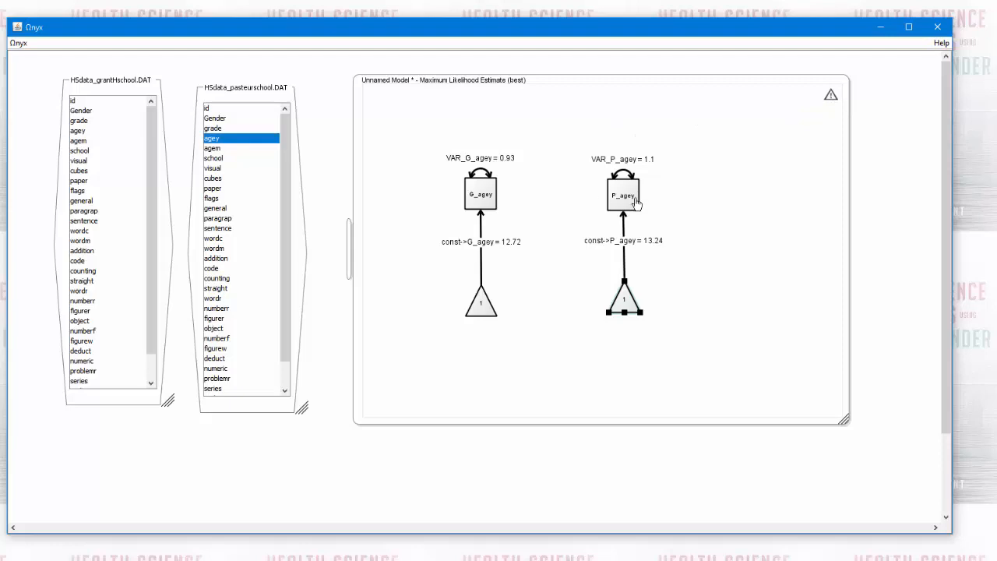
pyautogui.click(521, 121)
pyautogui.rightClick(404, 263)
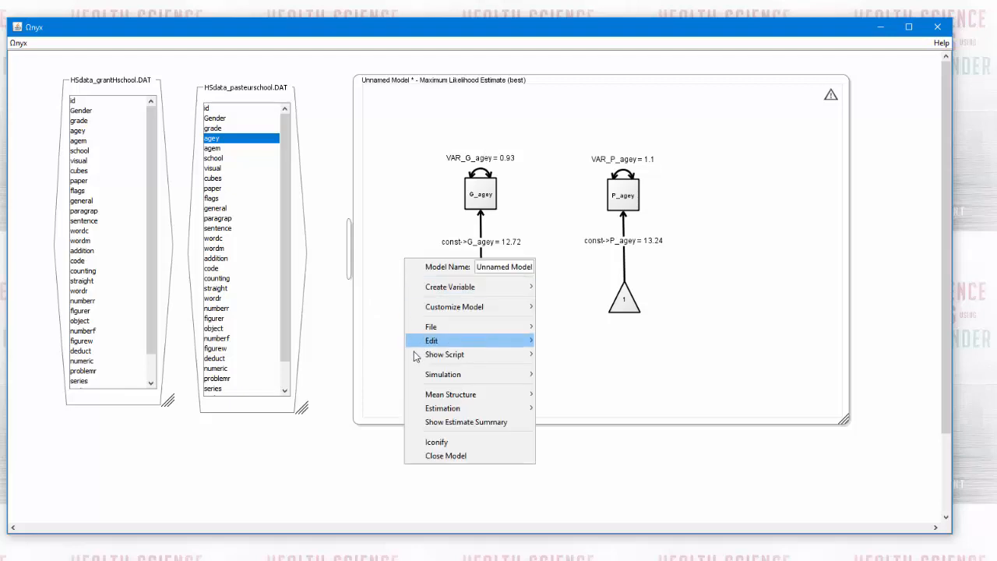
pyautogui.moveTo(419, 379)
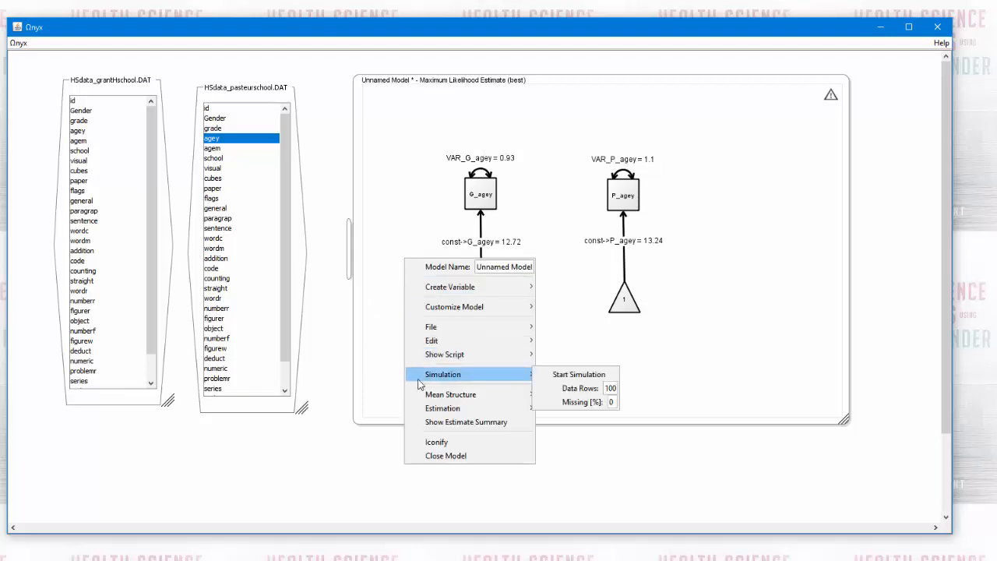
pyautogui.click(428, 422)
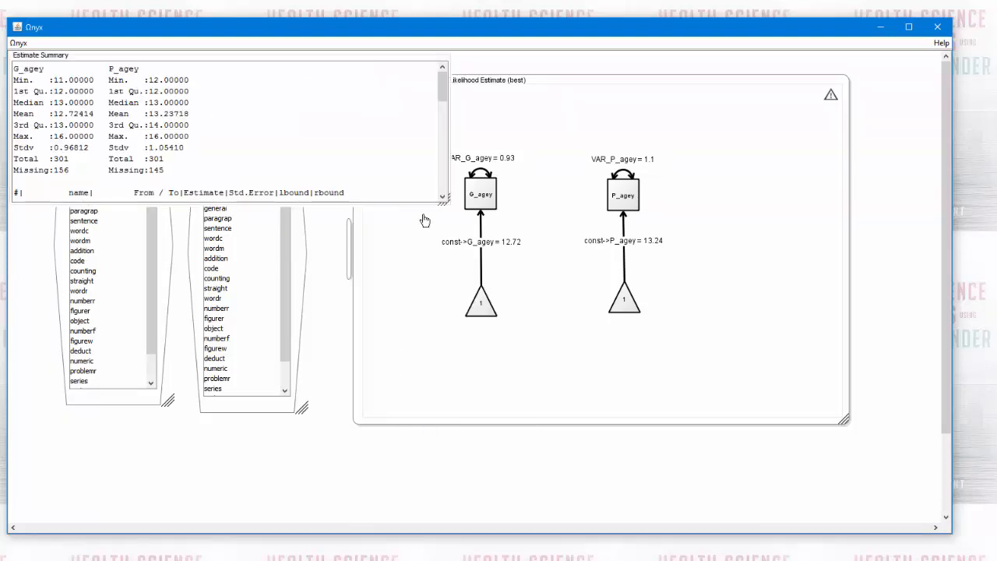
pyautogui.moveTo(447, 213); pyautogui.dragTo(453, 501)
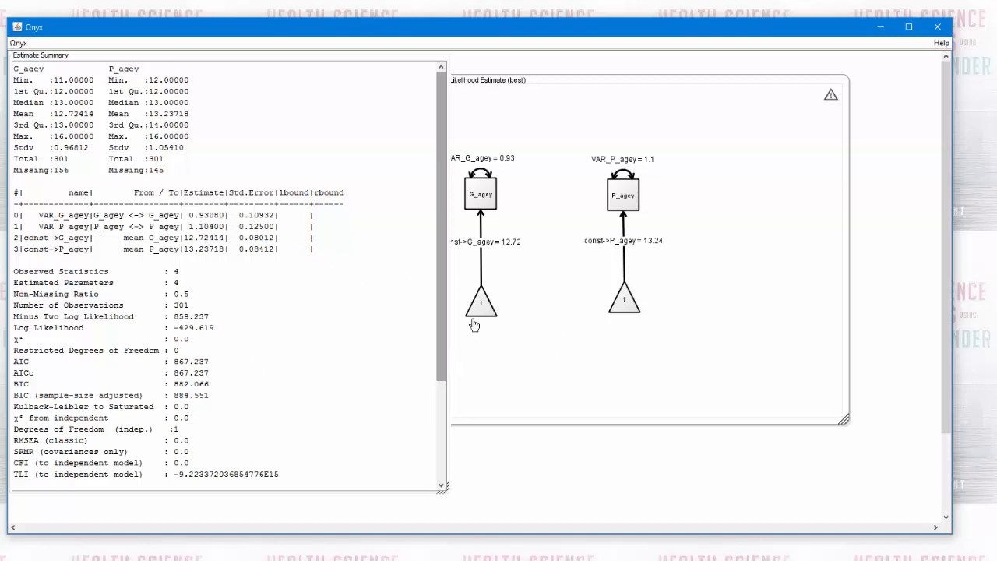
# Delete the variance paths of G_agey and P_agey from the model
pyautogui.click(480, 356)
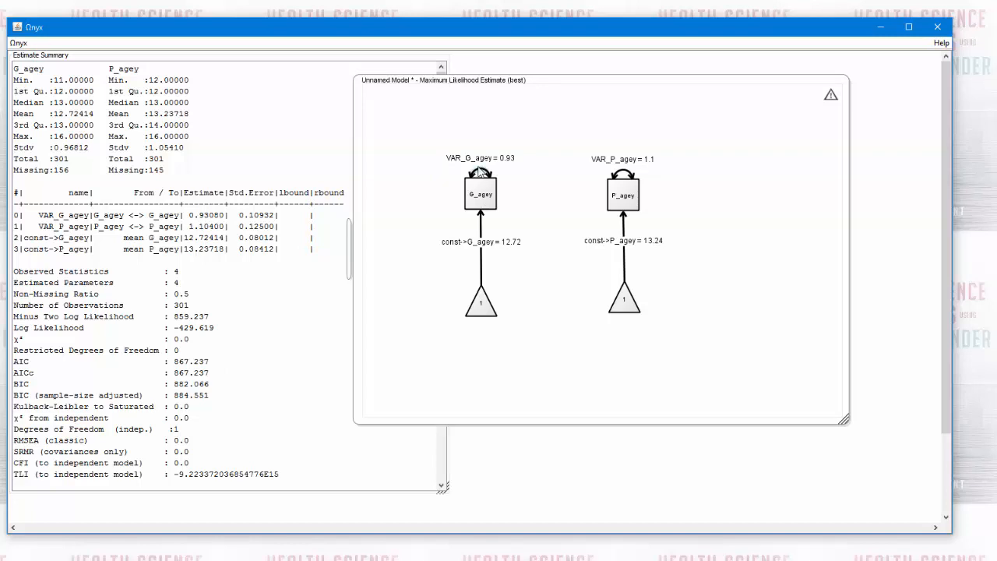
pyautogui.click(481, 173)
pyautogui.press('Delete')
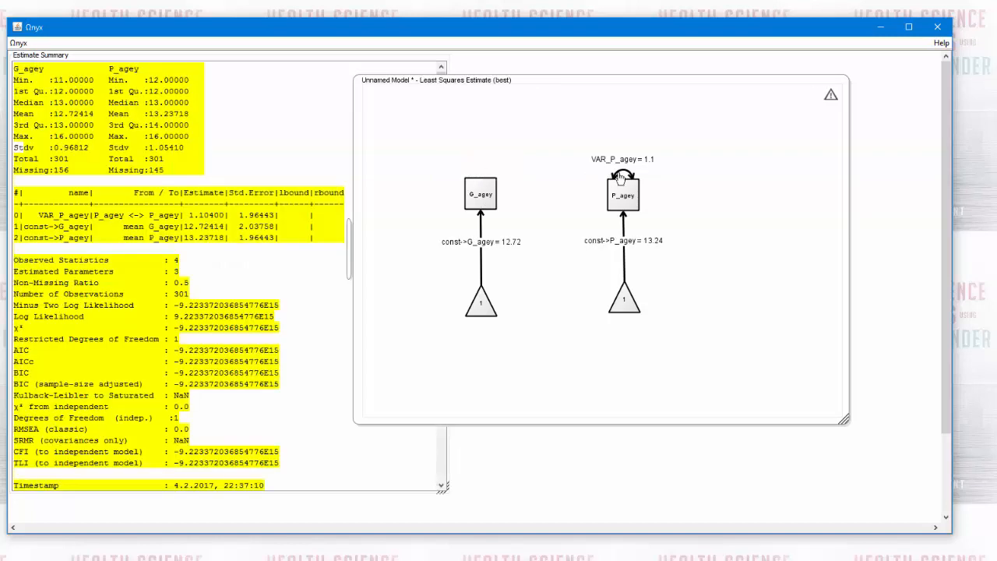
pyautogui.click(621, 178)
pyautogui.press('Delete')
pyautogui.click(296, 140)
pyautogui.rightClick(295, 142)
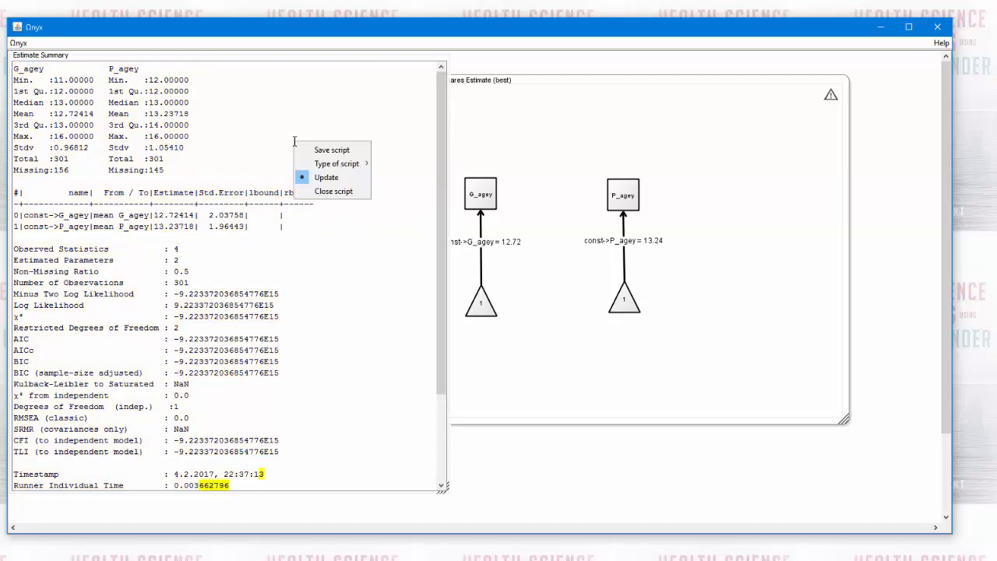
pyautogui.click(501, 152)
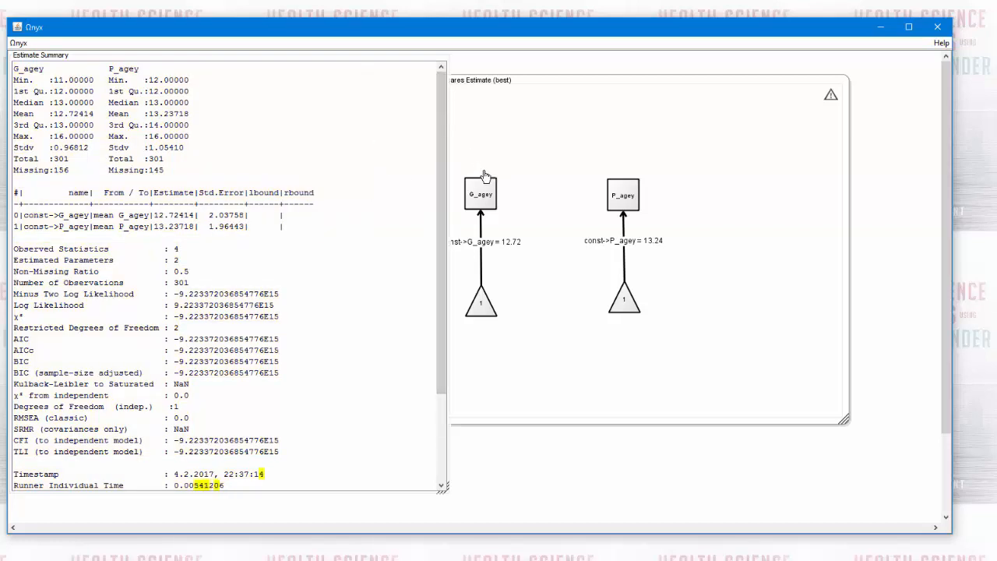
# Add a latent variable above G_agey, draw a path from it to G_agey, and align it over that variable
pyautogui.click(473, 121)
pyautogui.rightClick(473, 122)
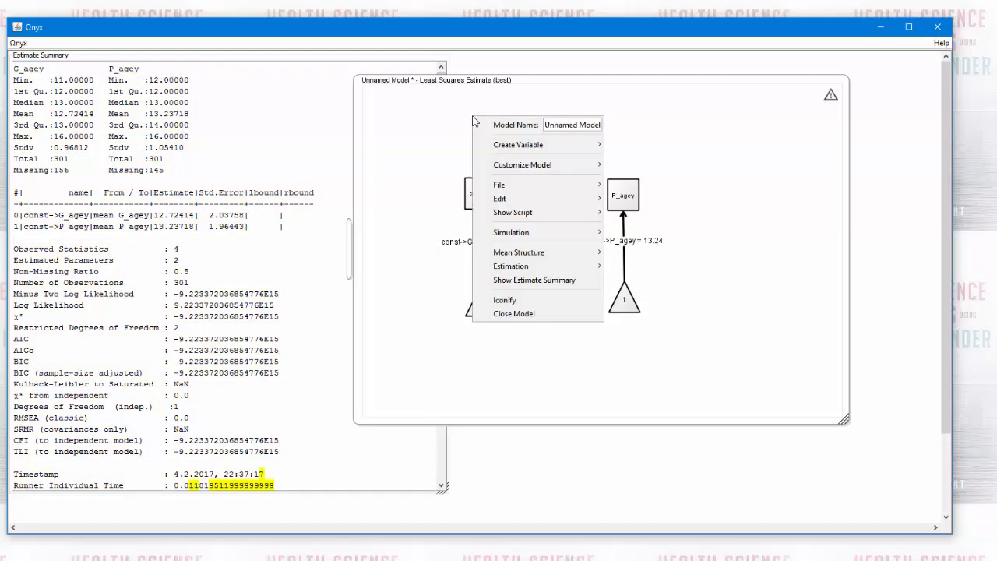
pyautogui.moveTo(493, 148)
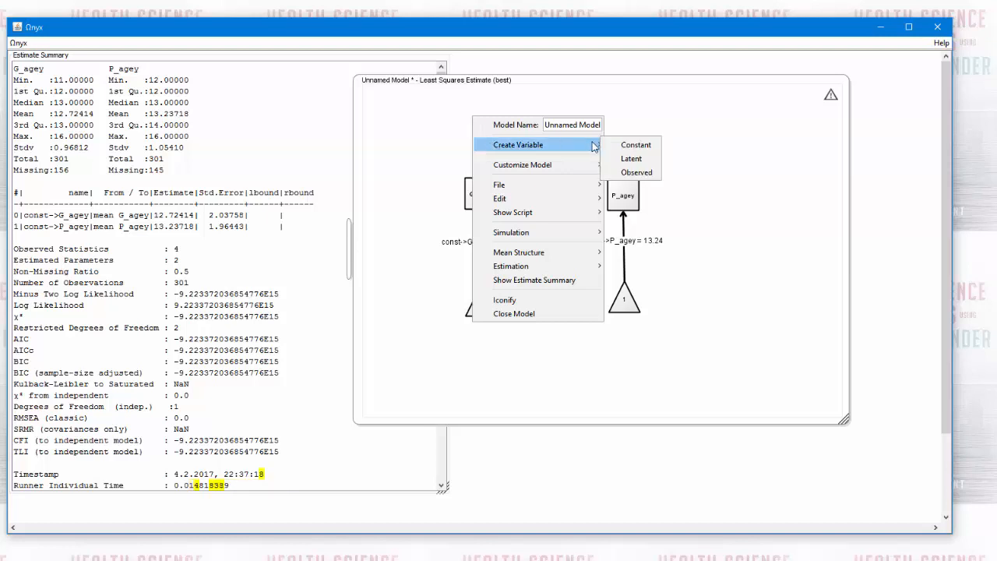
pyautogui.click(631, 158)
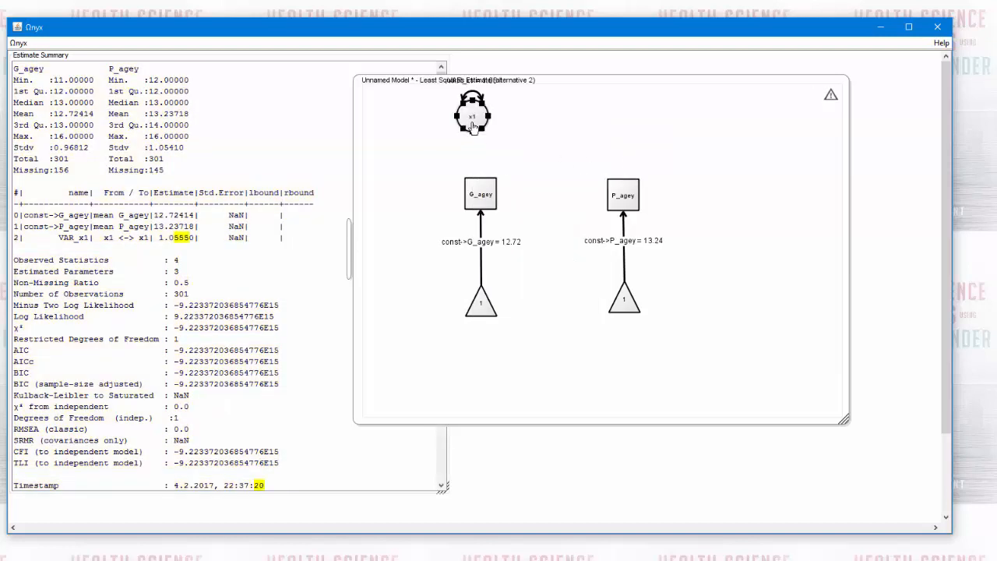
pyautogui.moveTo(473, 122); pyautogui.dragTo(477, 196)
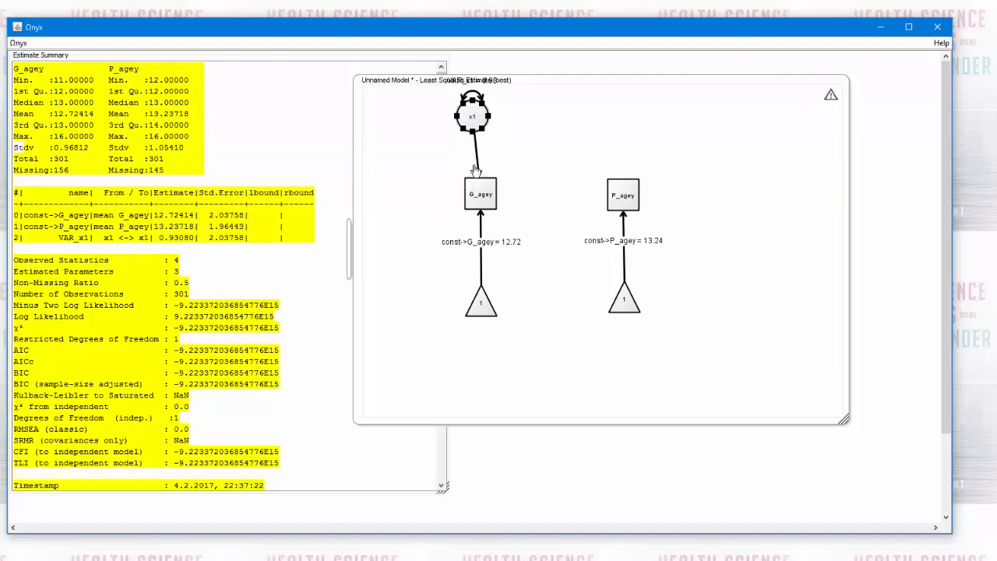
pyautogui.moveTo(476, 117); pyautogui.dragTo(484, 130)
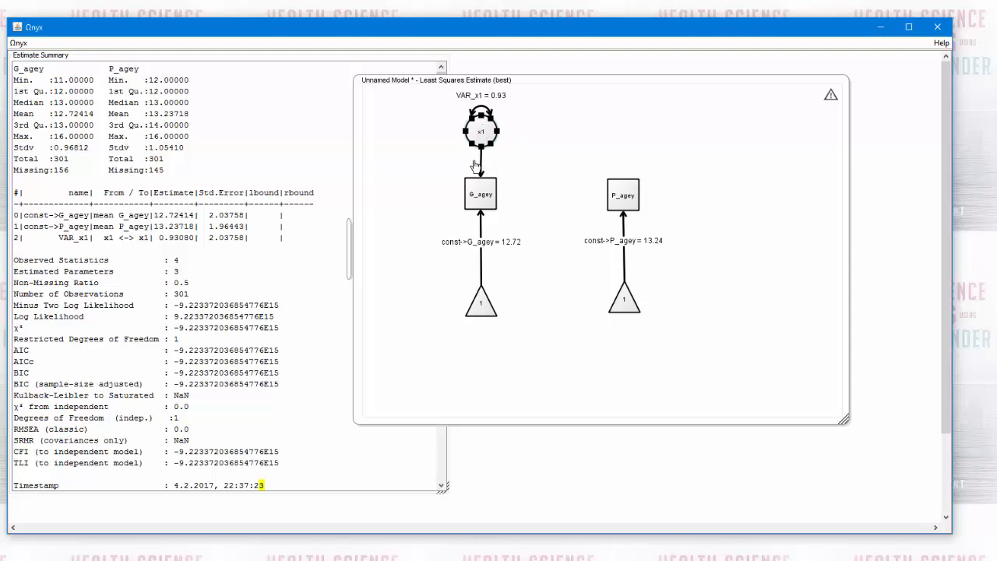
# Fix the variance of latent x1 at 1 and make its path to G_agey a free parameter
pyautogui.moveTo(482, 167)
pyautogui.click(479, 108)
pyautogui.rightClick(483, 109)
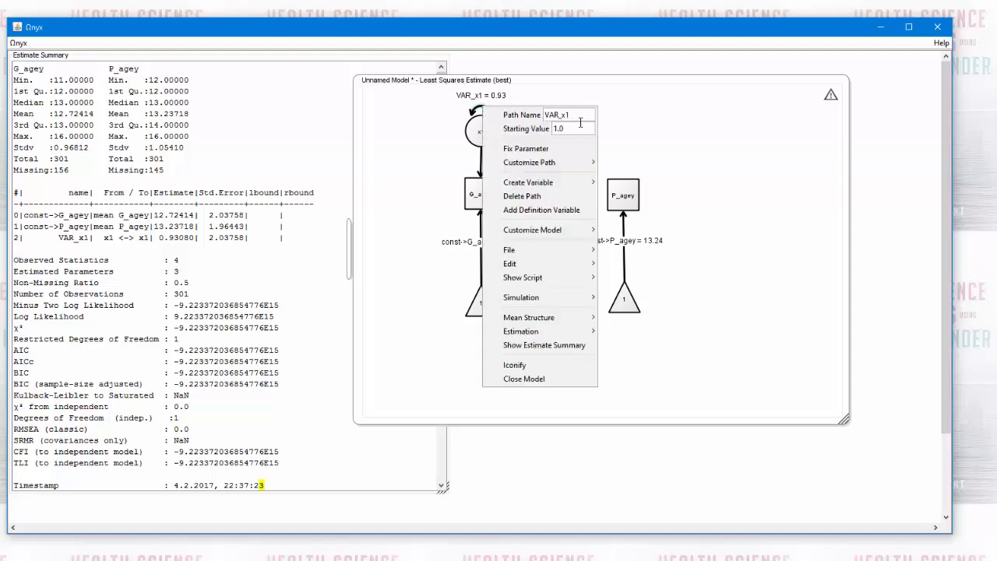
pyautogui.click(538, 149)
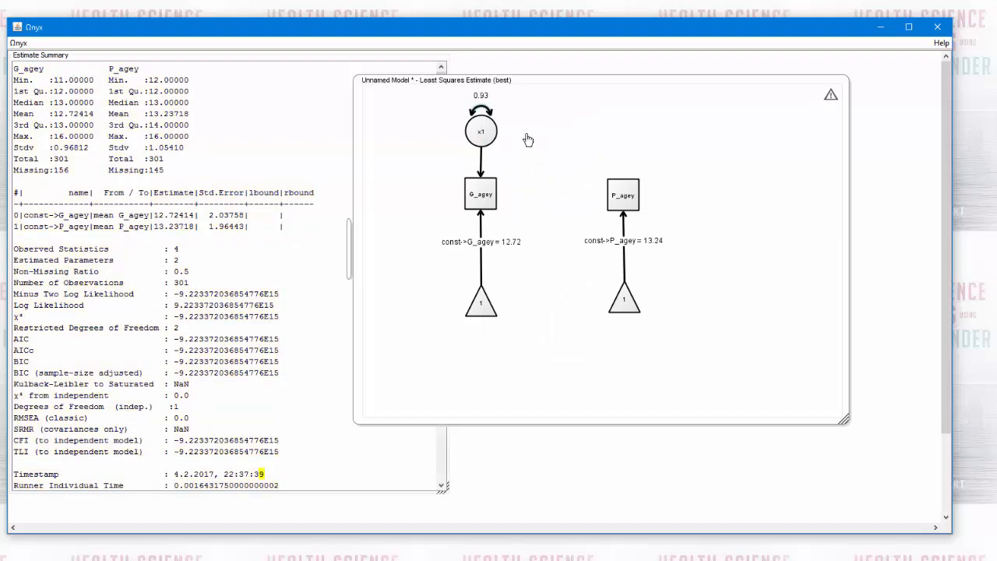
pyautogui.rightClick(483, 109)
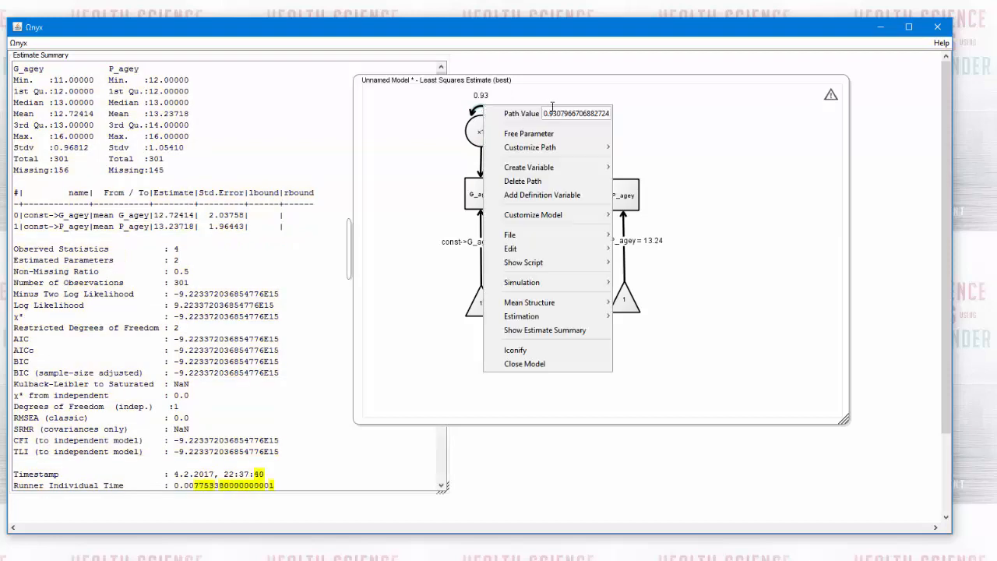
pyautogui.moveTo(545, 109); pyautogui.dragTo(742, 109)
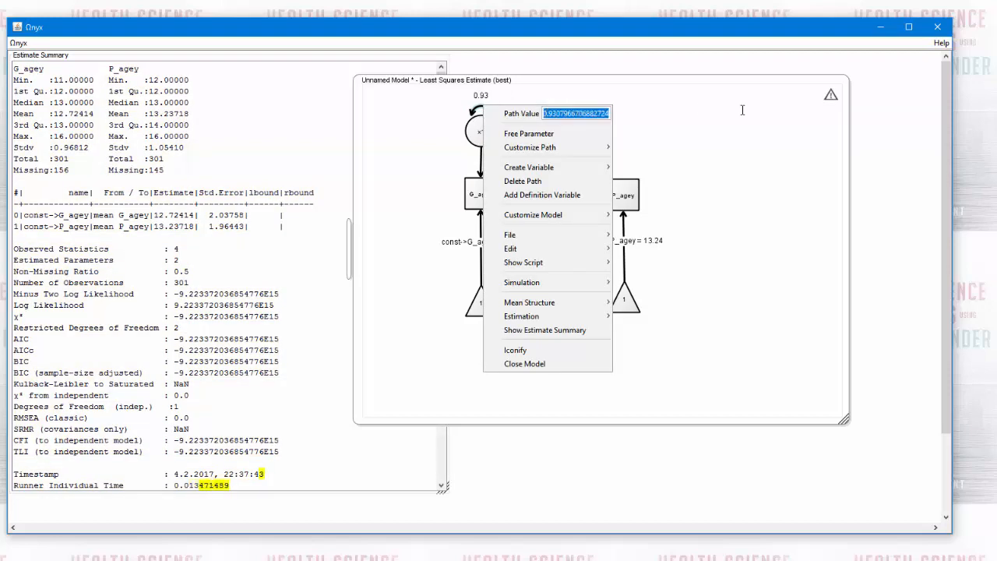
pyautogui.write('1')
pyautogui.click(419, 133)
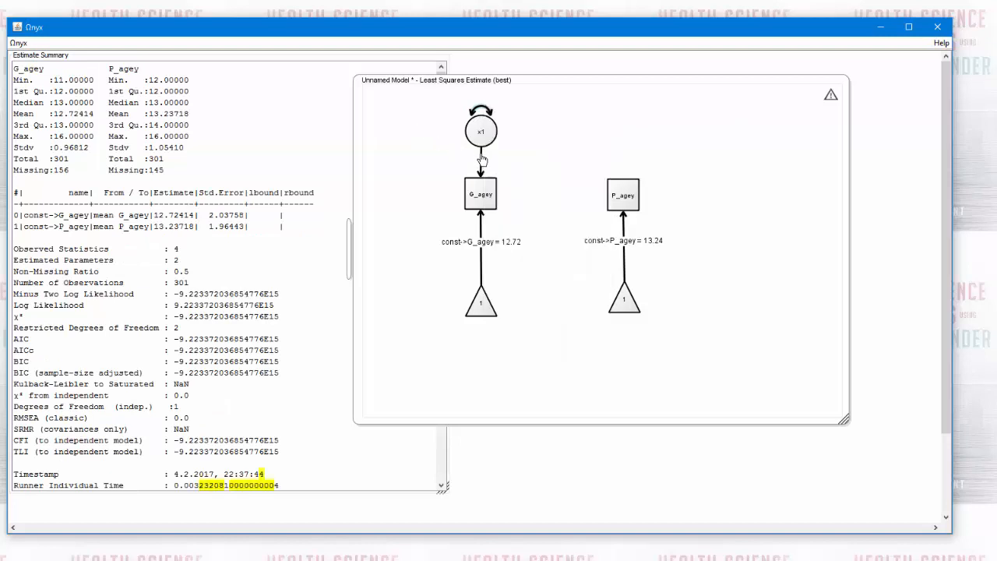
pyautogui.rightClick(481, 162)
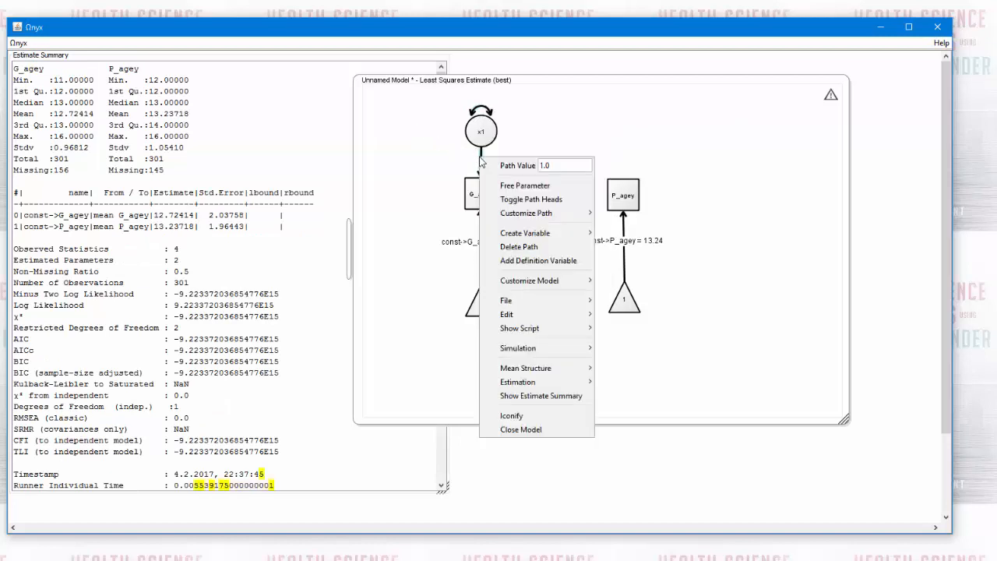
pyautogui.click(508, 187)
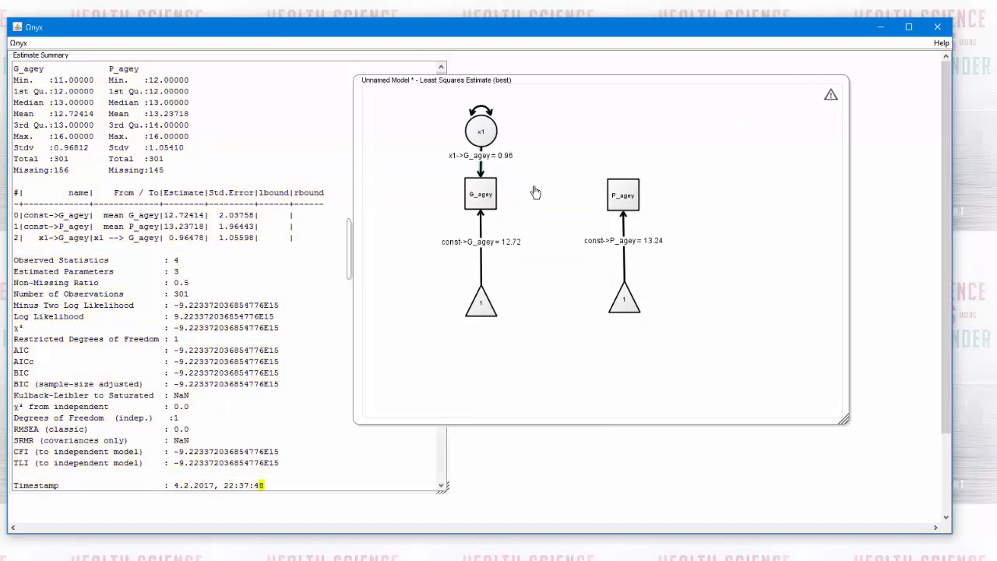
# Add a latent variable above P_agey, draw a path from it to P_agey, and align it over that variable
pyautogui.click(627, 195)
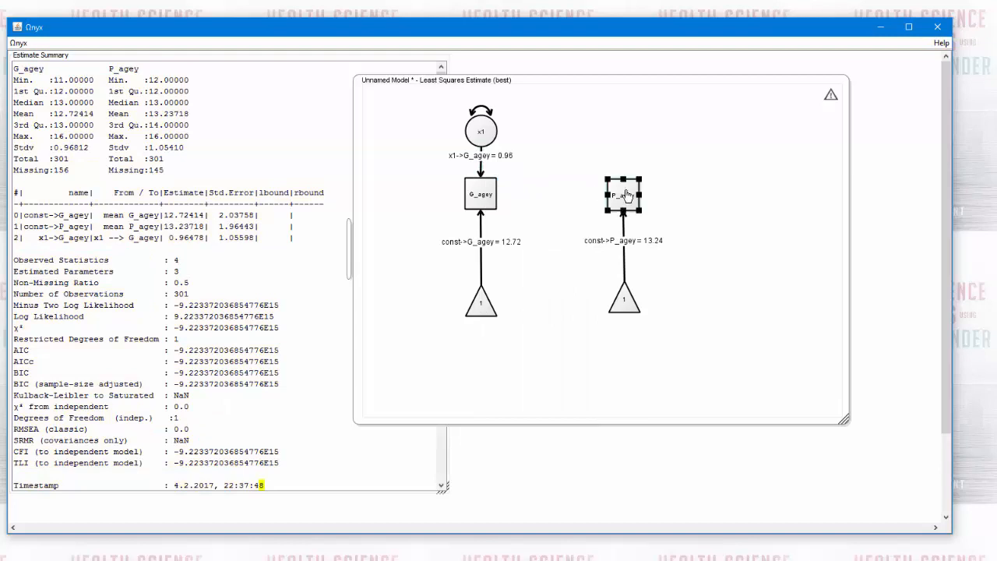
pyautogui.click(609, 118)
pyautogui.rightClick(610, 117)
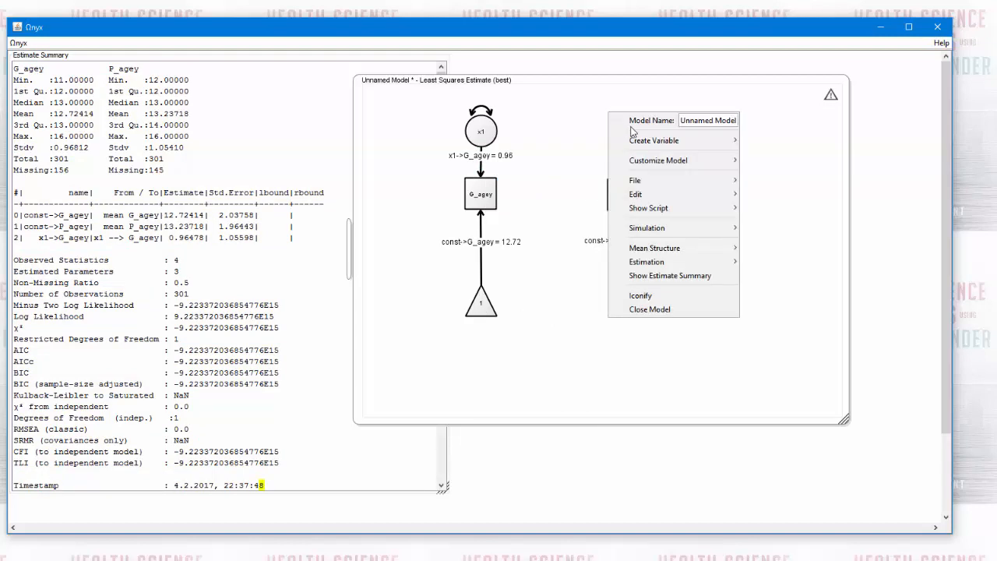
pyautogui.moveTo(641, 139)
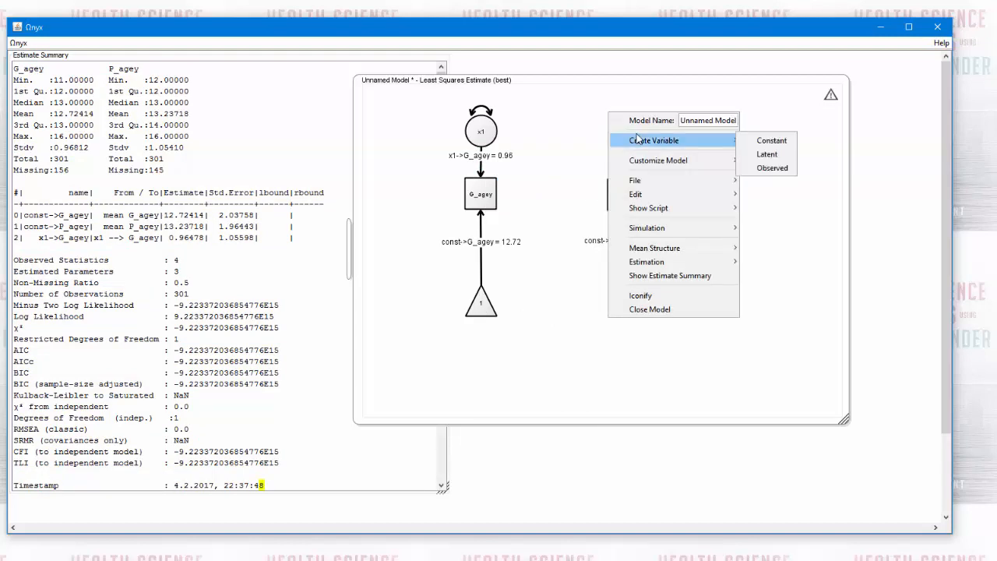
pyautogui.click(766, 154)
pyautogui.moveTo(609, 115); pyautogui.dragTo(628, 195)
pyautogui.moveTo(612, 116); pyautogui.dragTo(623, 137)
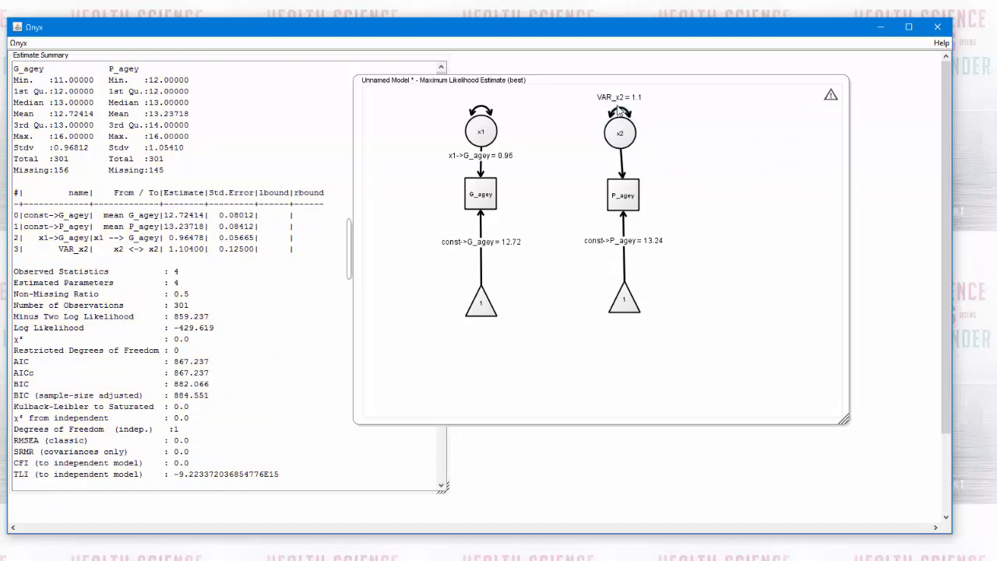
# Fix the variance of latent x2 at 1 and make its path to P_agey a free parameter
pyautogui.rightClick(618, 111)
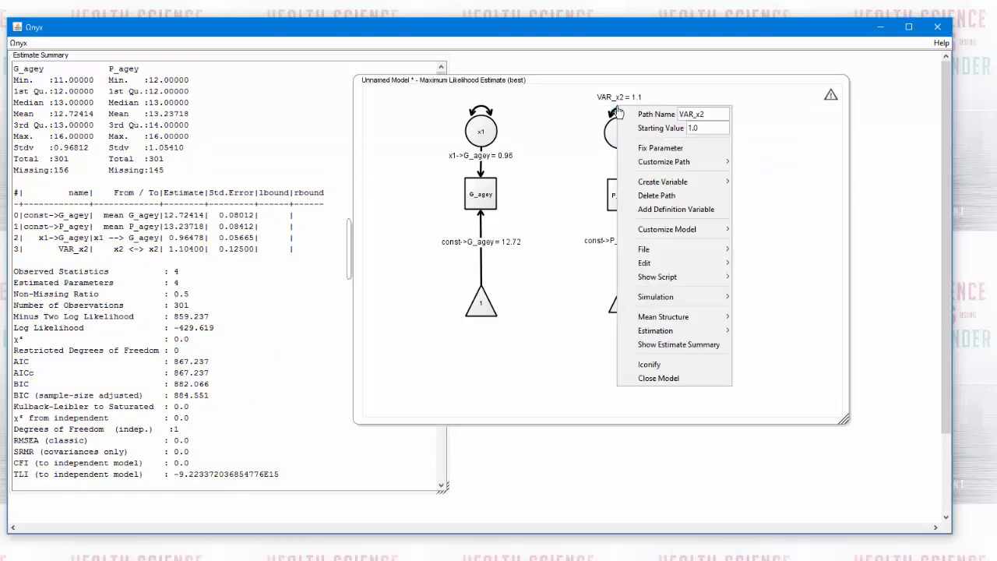
pyautogui.click(646, 148)
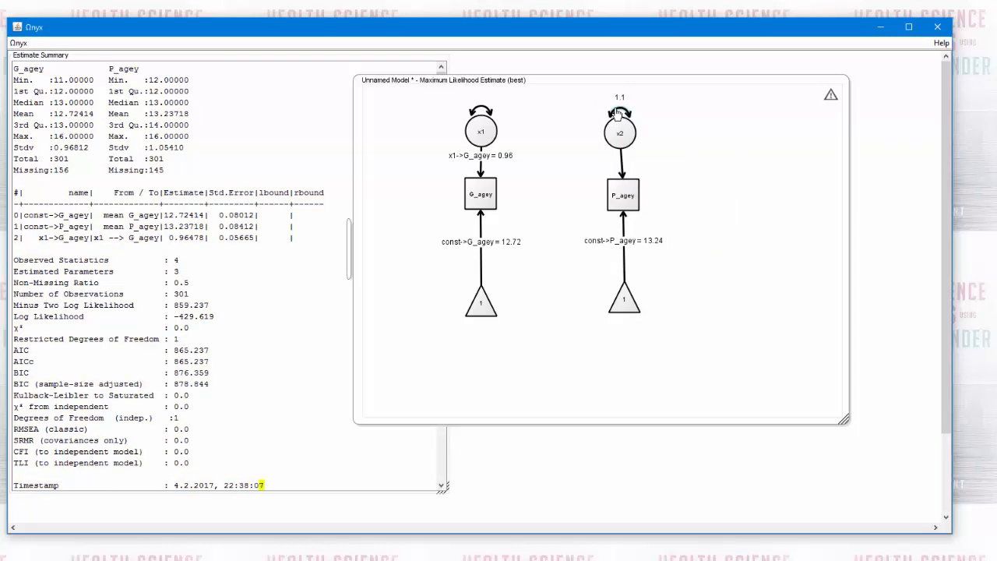
pyautogui.rightClick(617, 111)
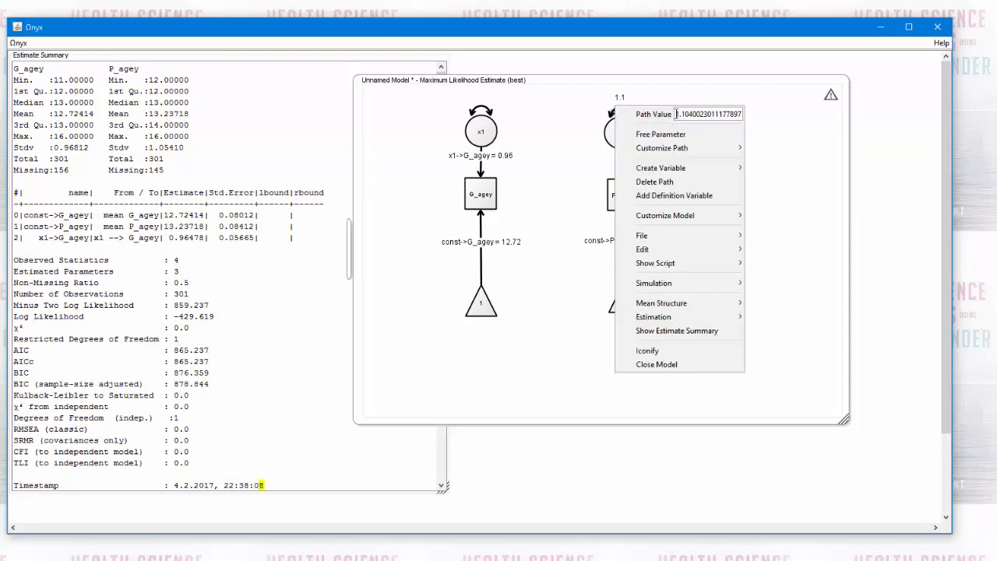
pyautogui.click(735, 114)
pyautogui.write('1')
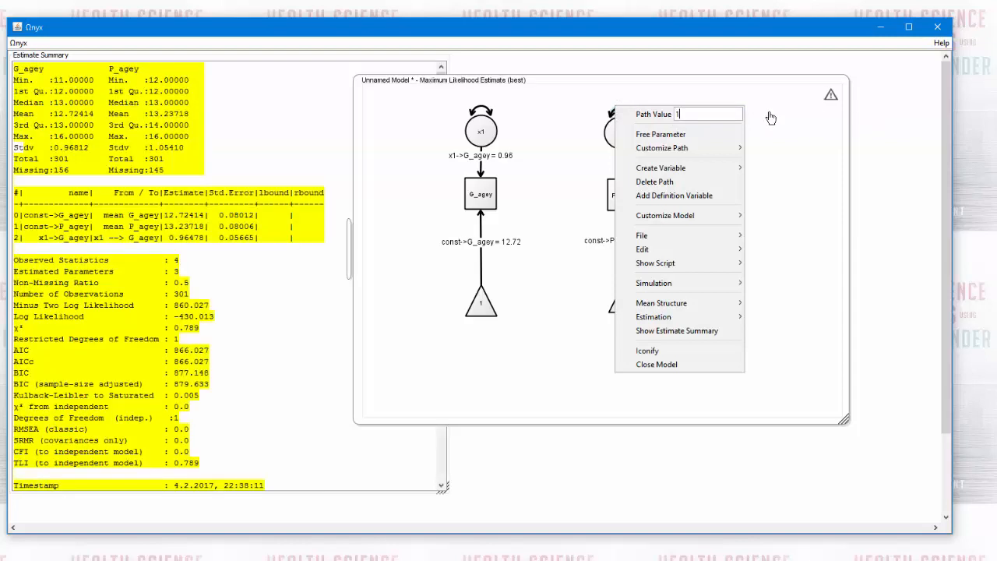
pyautogui.click(582, 117)
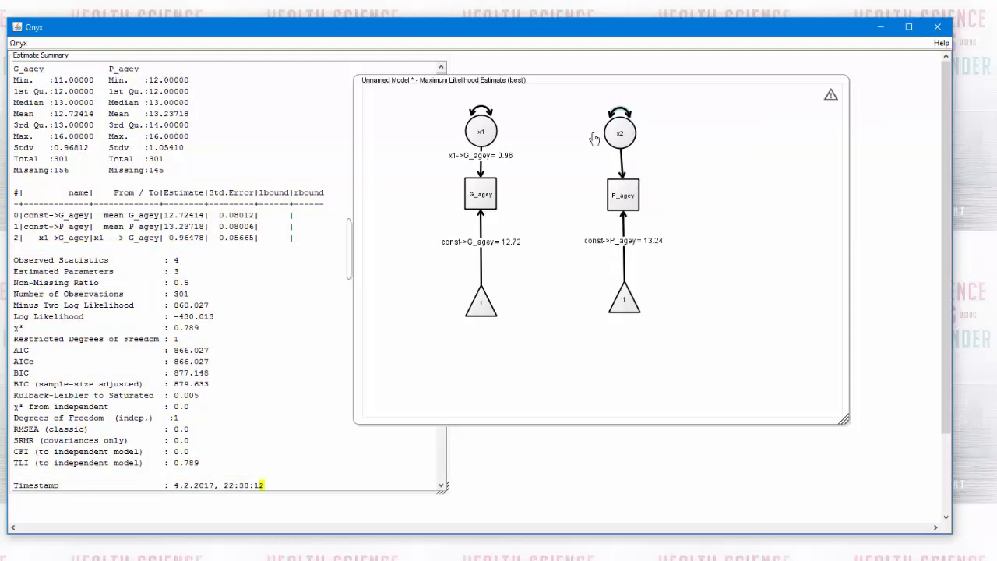
pyautogui.rightClick(623, 165)
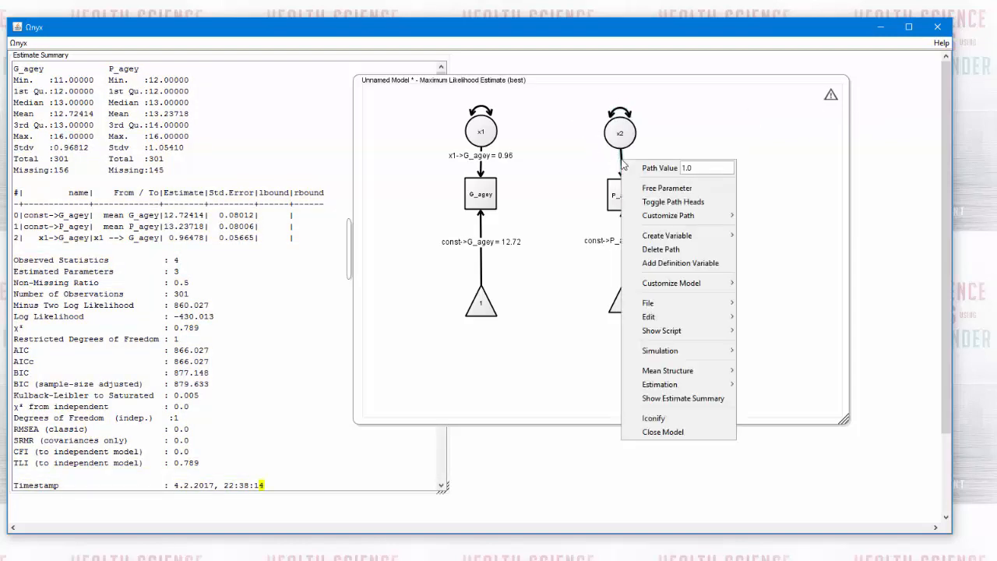
pyautogui.click(634, 187)
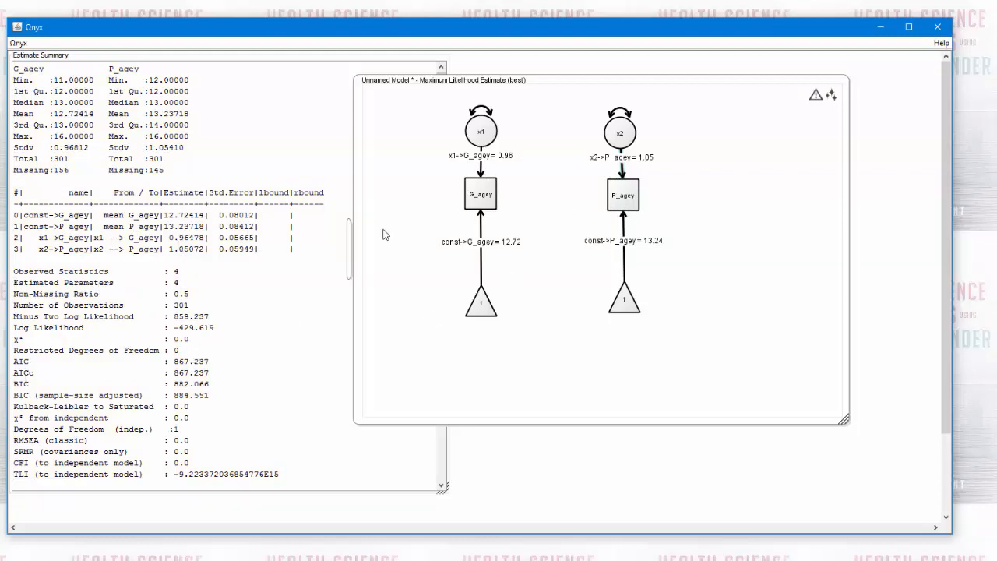
# Show the best ML estimate for the model
pyautogui.rightClick(831, 97)
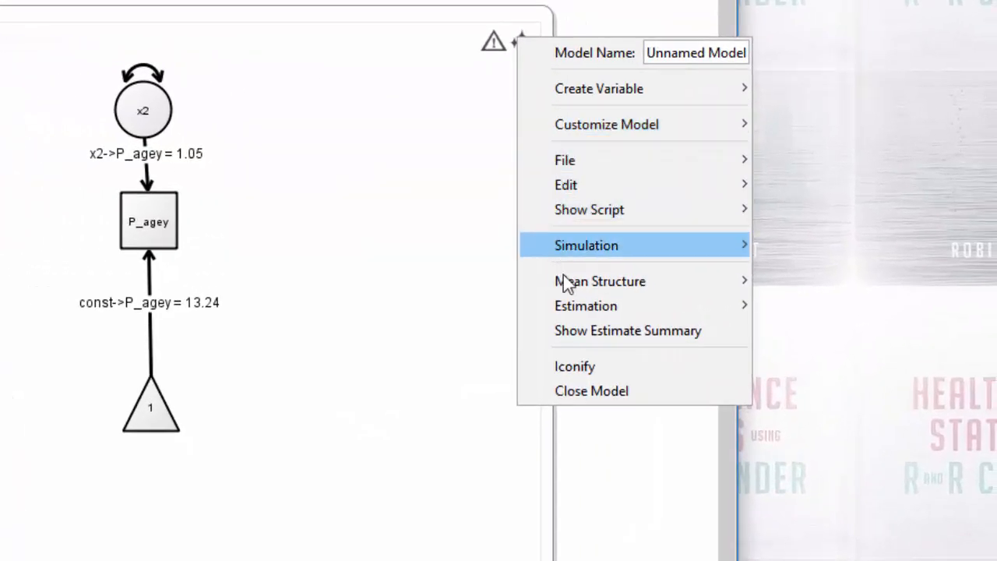
pyautogui.moveTo(574, 305)
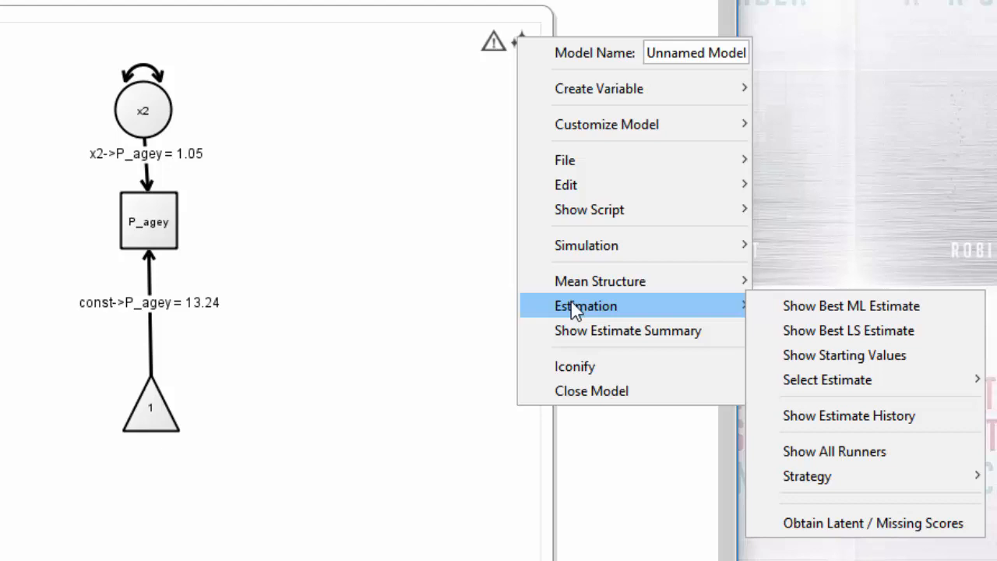
pyautogui.click(783, 305)
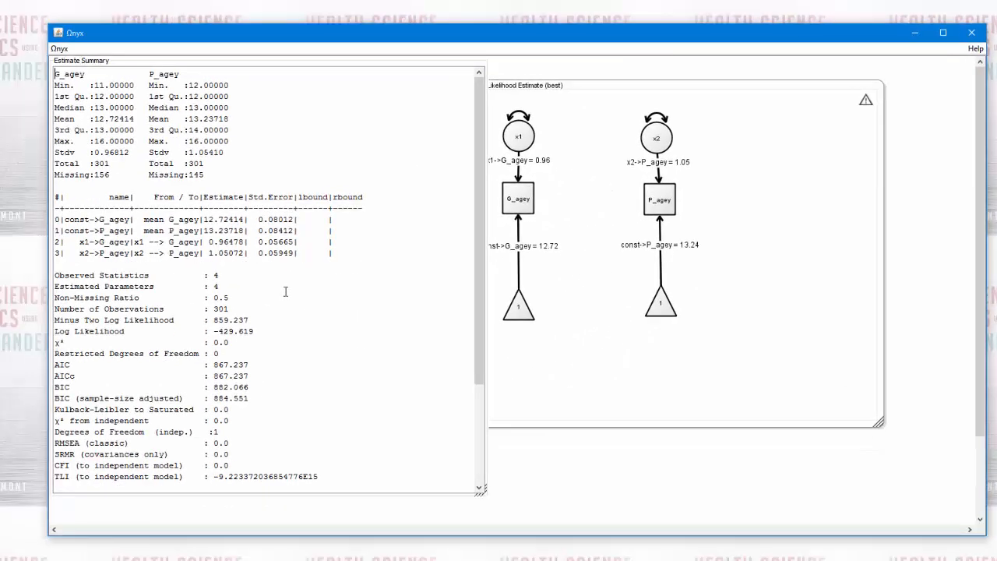
# Turn off the Update option of the estimate summary and look over its fit statistics
pyautogui.rightClick(285, 292)
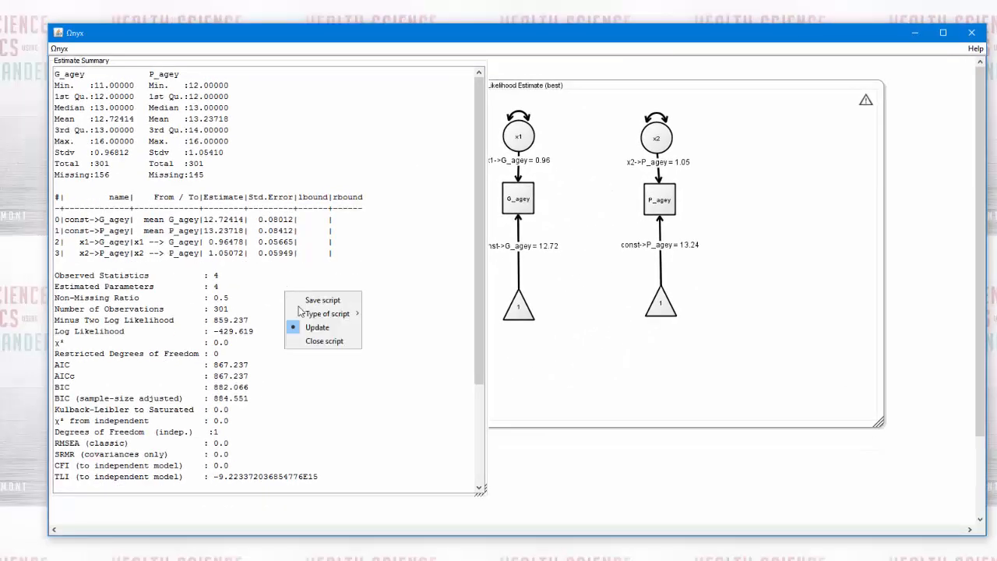
pyautogui.click(368, 381)
pyautogui.rightClick(343, 334)
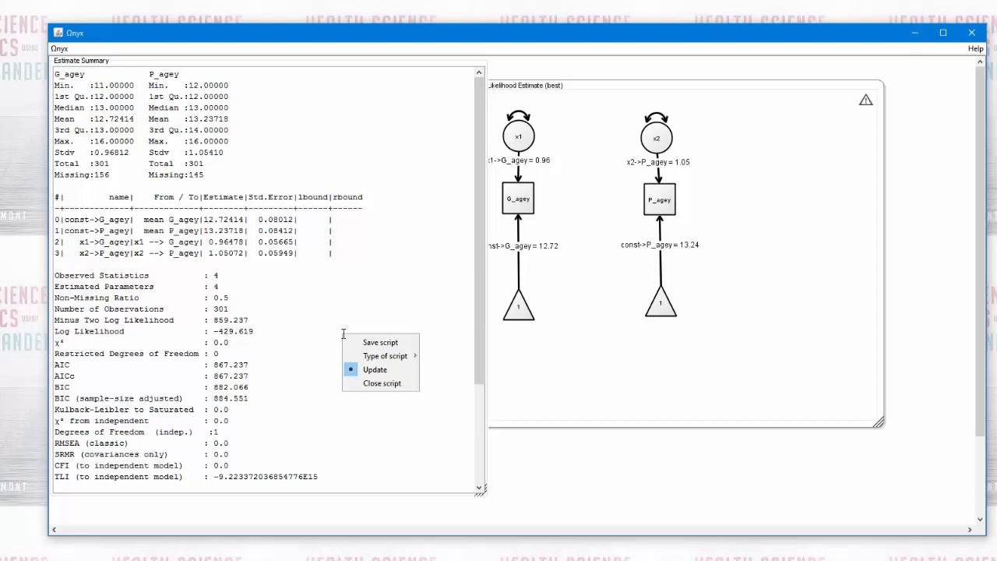
pyautogui.click(362, 371)
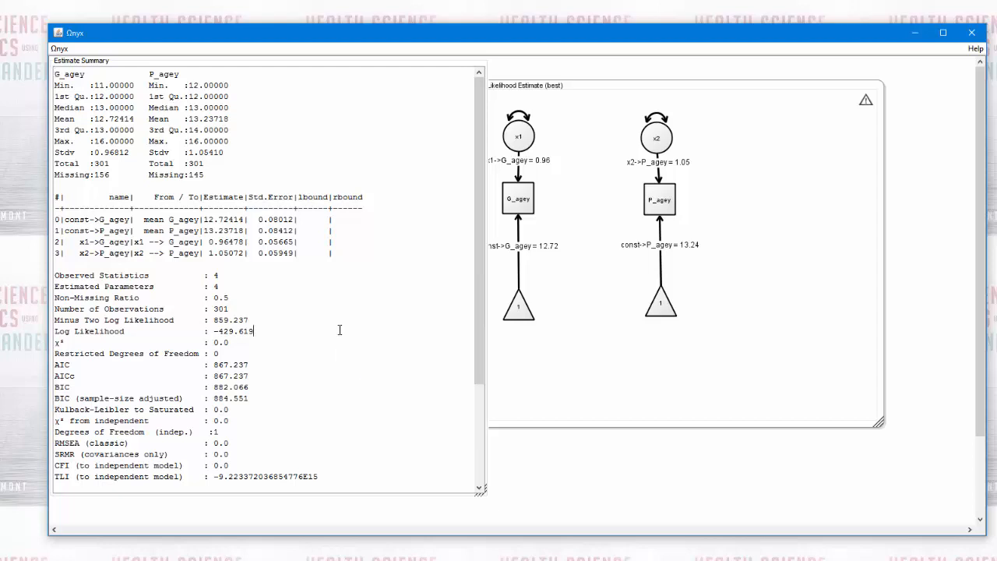
pyautogui.moveTo(480, 364)
pyautogui.mouseDown()
pyautogui.moveTo(480, 444)
pyautogui.moveTo(480, 377)
pyautogui.mouseUp()
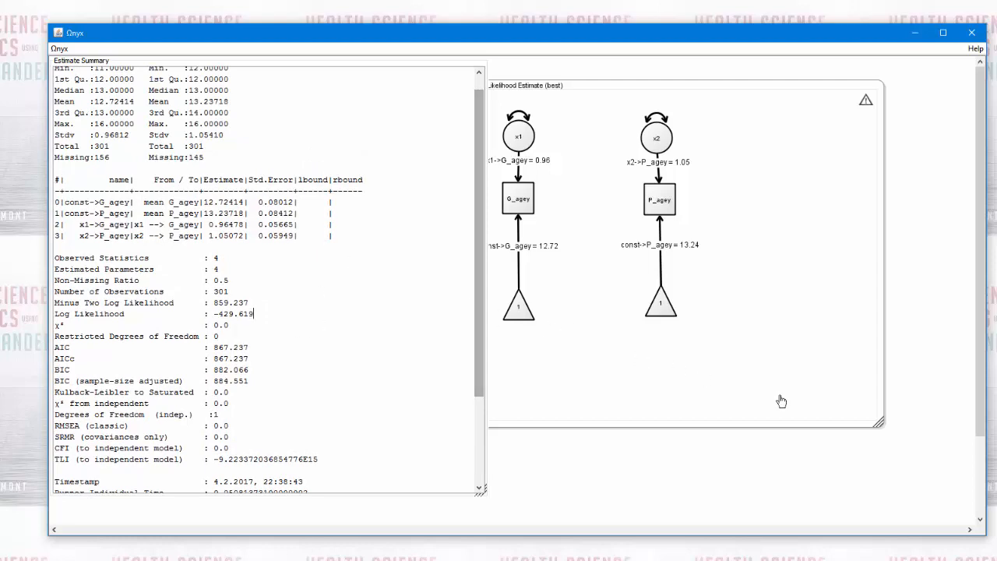
# Shrink the model window to fit the diagram more closely and name the model observedmeans
pyautogui.click(880, 426)
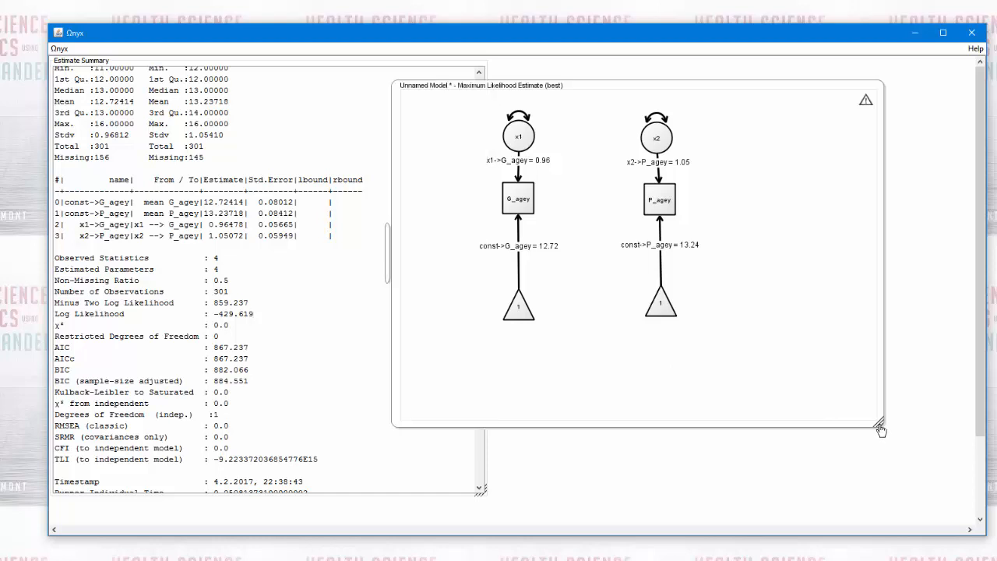
pyautogui.moveTo(880, 425); pyautogui.dragTo(787, 366)
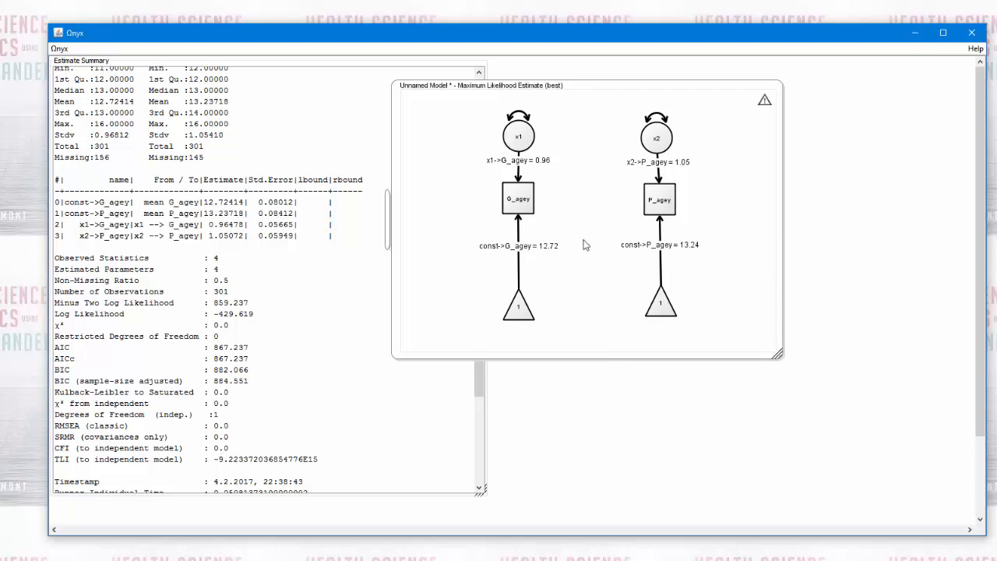
pyautogui.rightClick(564, 117)
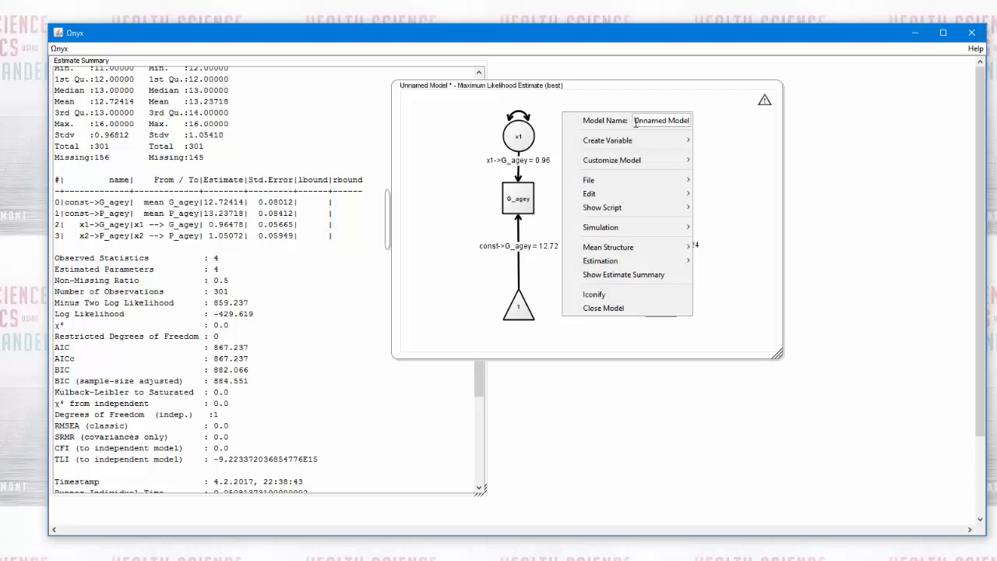
pyautogui.moveTo(636, 122); pyautogui.dragTo(732, 123)
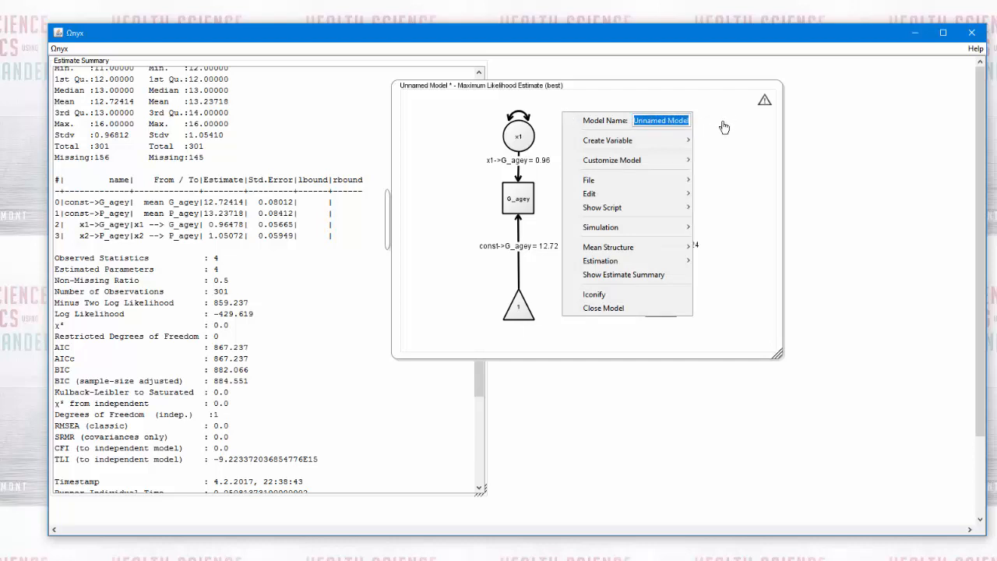
pyautogui.write('ob')
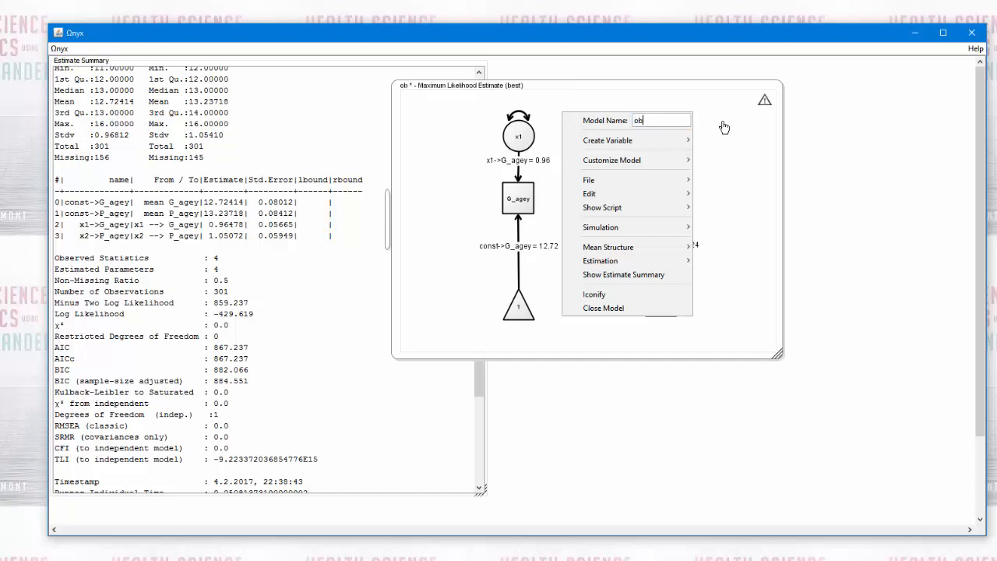
pyautogui.write('served')
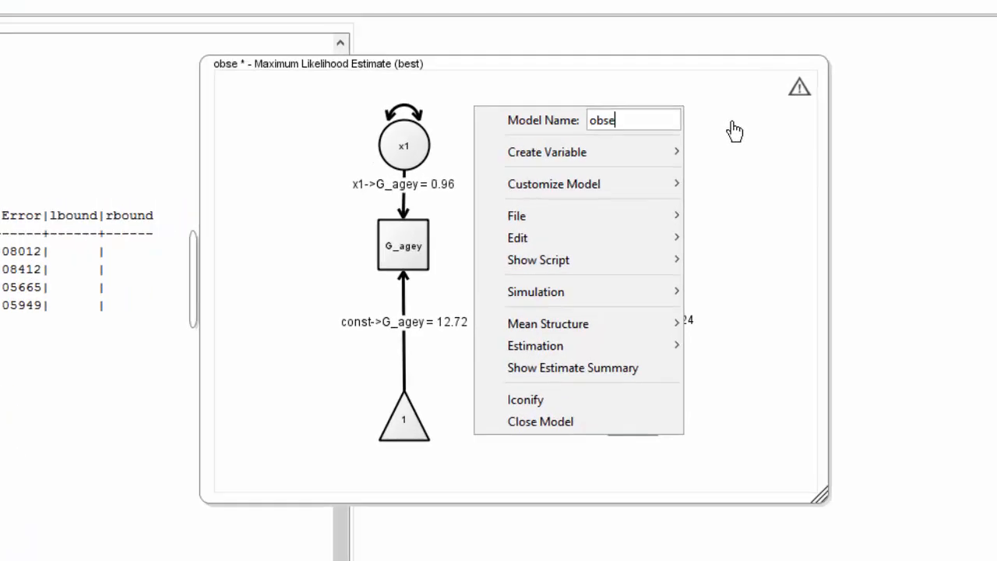
pyautogui.write('means')
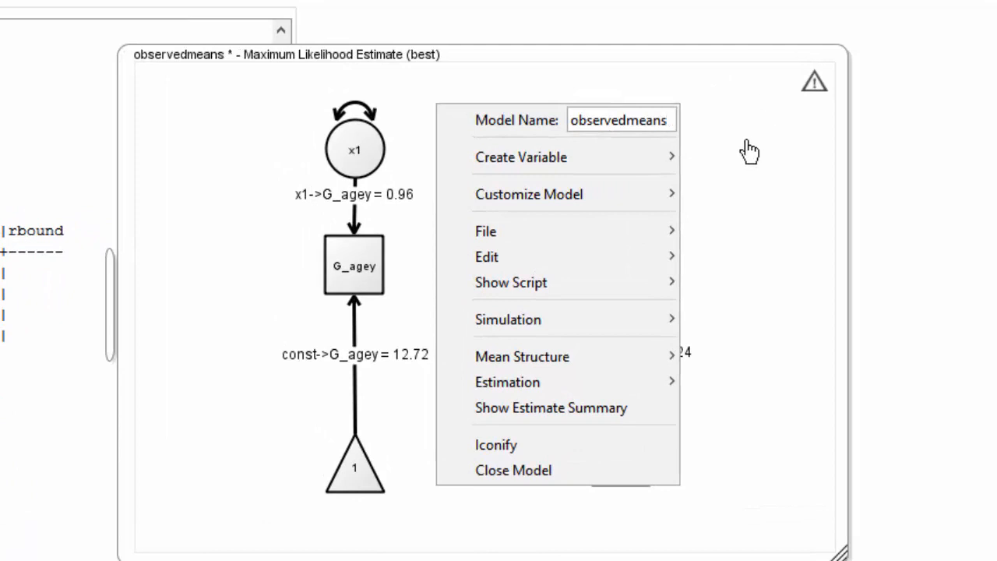
pyautogui.press('Return')
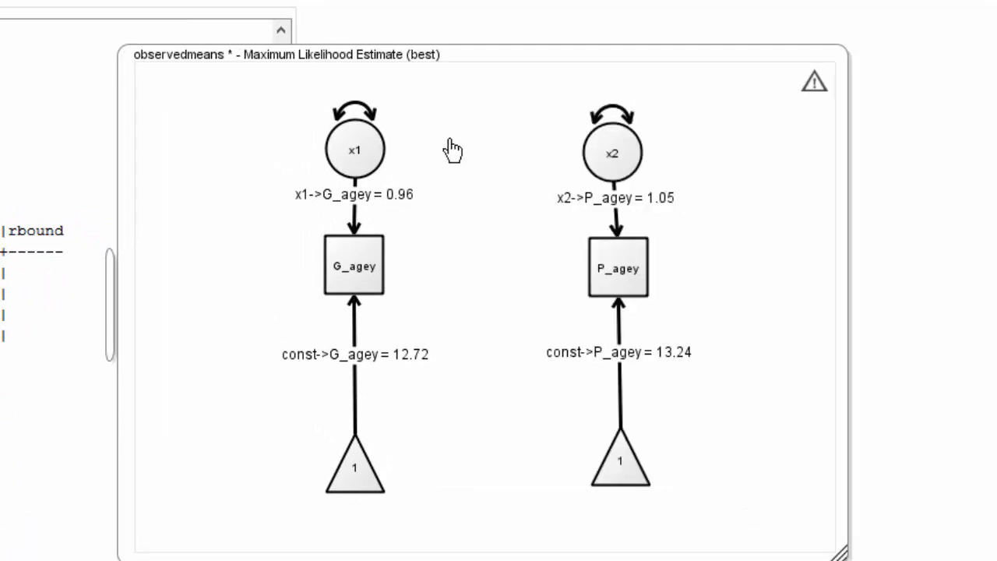
# Clone the observedmeans model and arrange the clone directly below the original model
pyautogui.rightClick(737, 163)
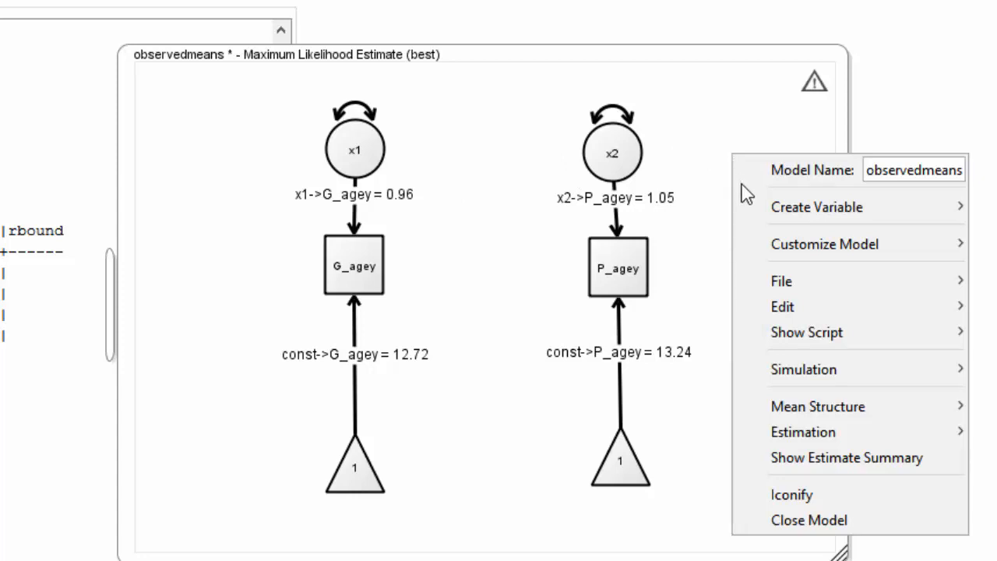
pyautogui.moveTo(773, 306)
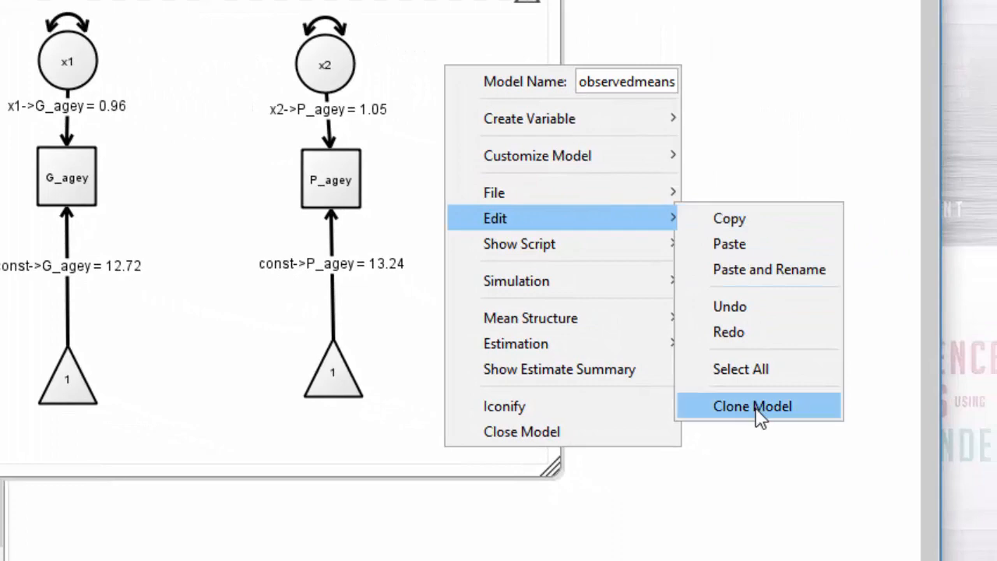
pyautogui.click(756, 407)
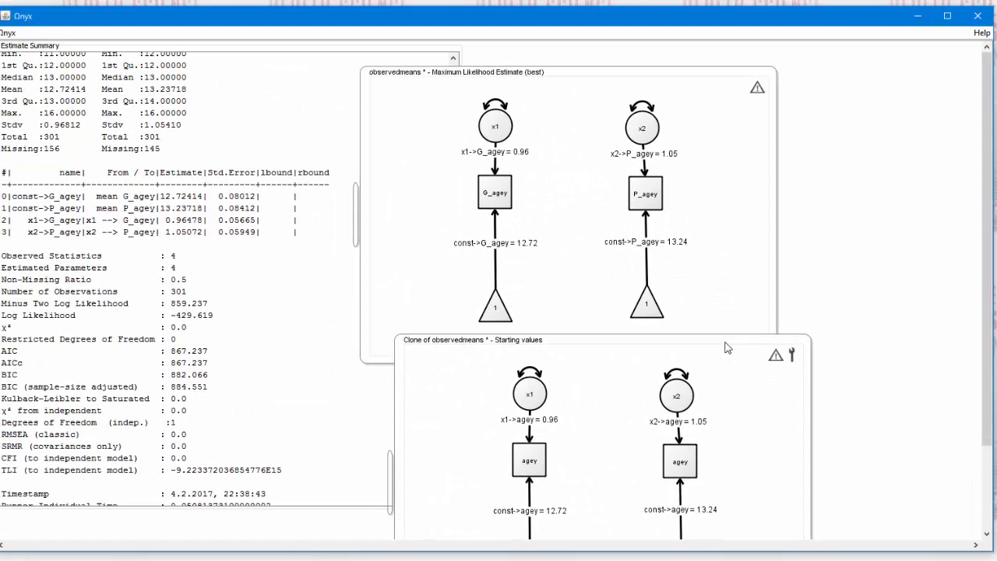
pyautogui.moveTo(727, 347); pyautogui.dragTo(729, 333)
pyautogui.moveTo(596, 72); pyautogui.dragTo(605, 45)
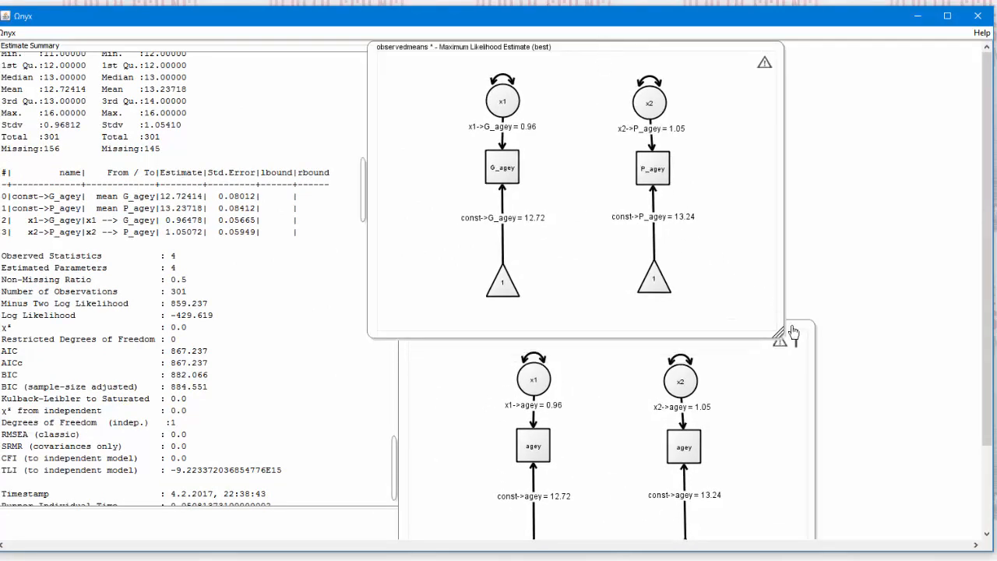
pyautogui.moveTo(794, 331); pyautogui.dragTo(765, 260)
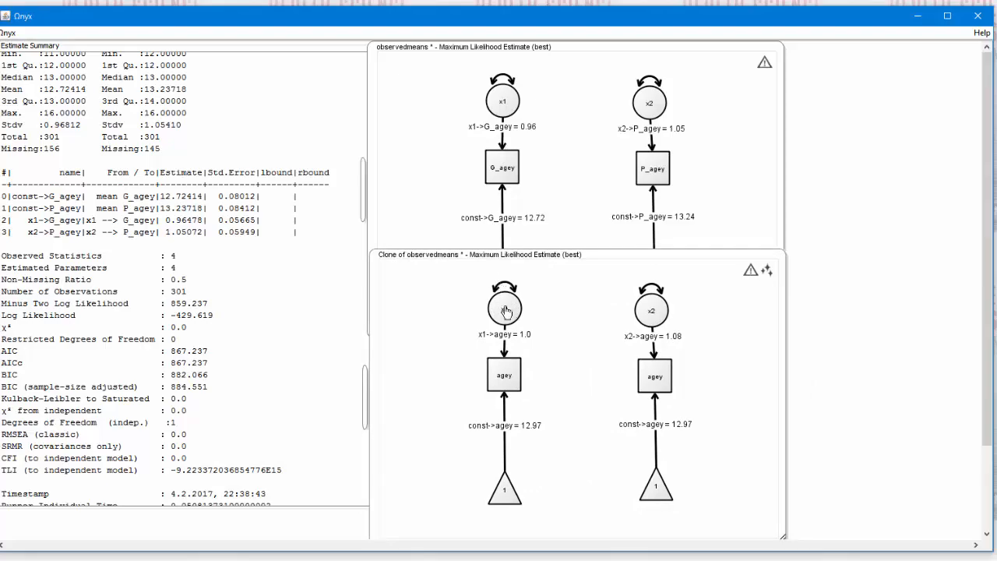
# Rename the cloned model's latent variables x1 and x2 to xx1 and xx2
pyautogui.click(506, 313)
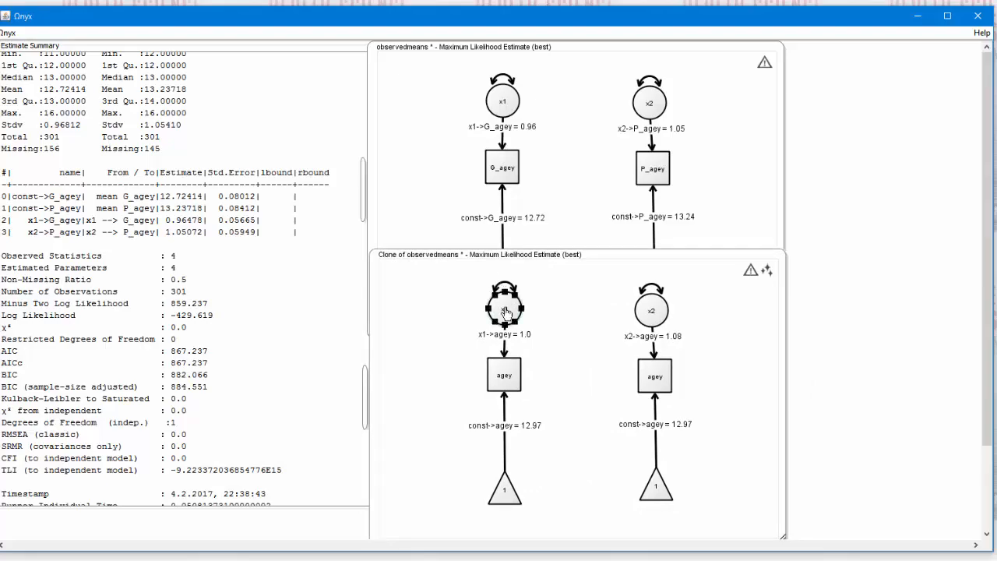
pyautogui.rightClick(505, 312)
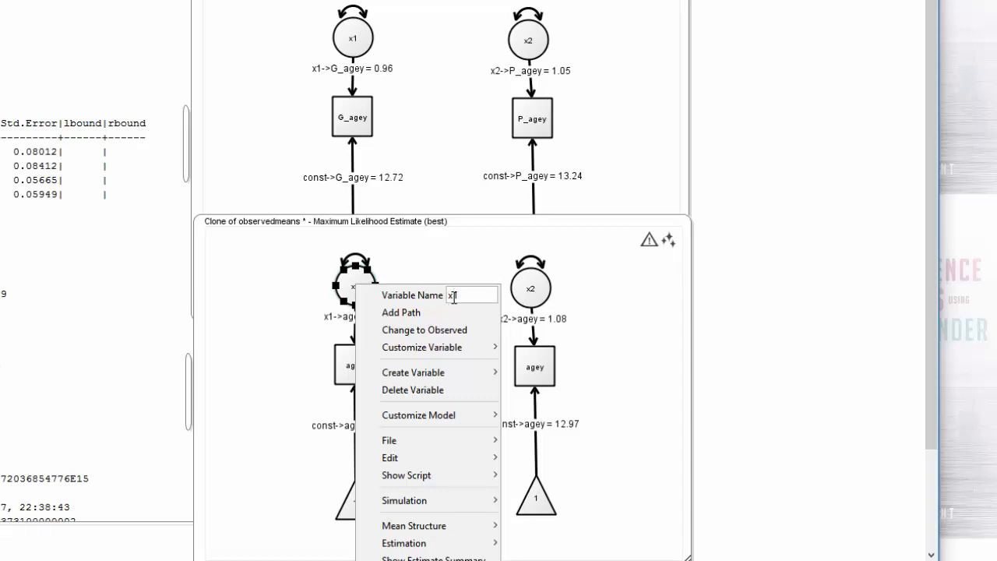
pyautogui.write('x')
pyautogui.click(616, 300)
pyautogui.click(524, 299)
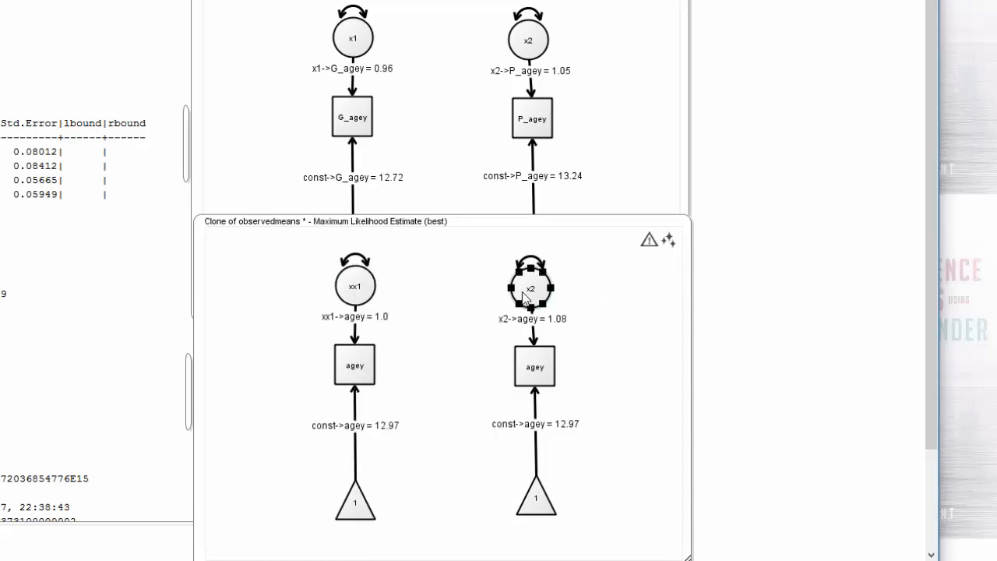
pyautogui.rightClick(524, 294)
pyautogui.click(616, 303)
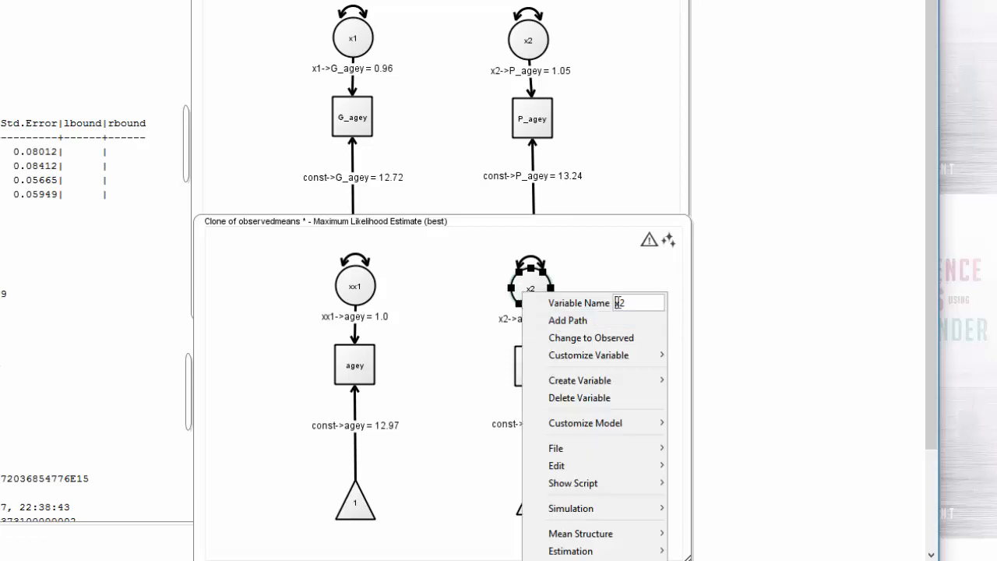
pyautogui.write('x')
# Rename the agey variable below xx1 in the cloned model as G_agey2
pyautogui.click(361, 367)
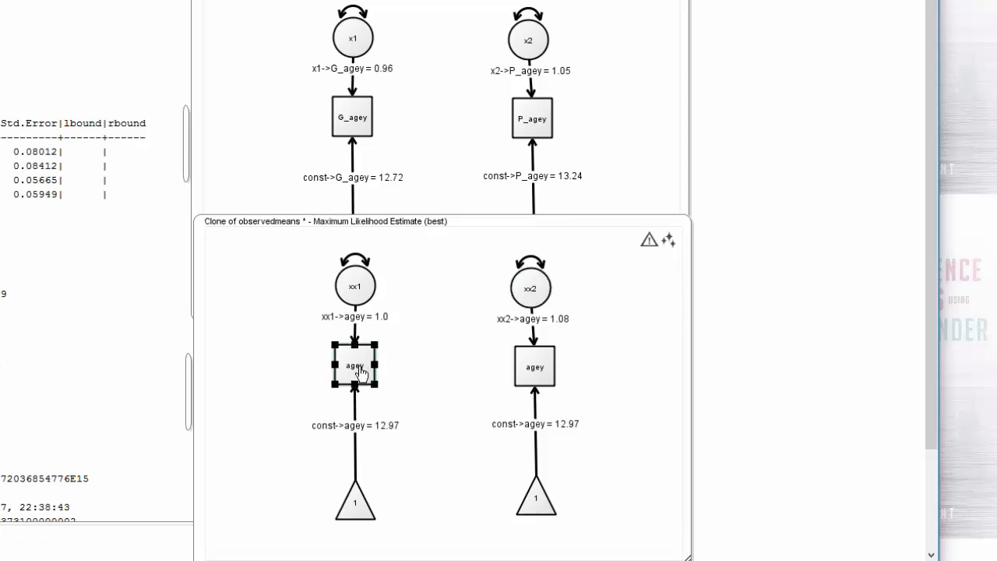
pyautogui.rightClick(361, 368)
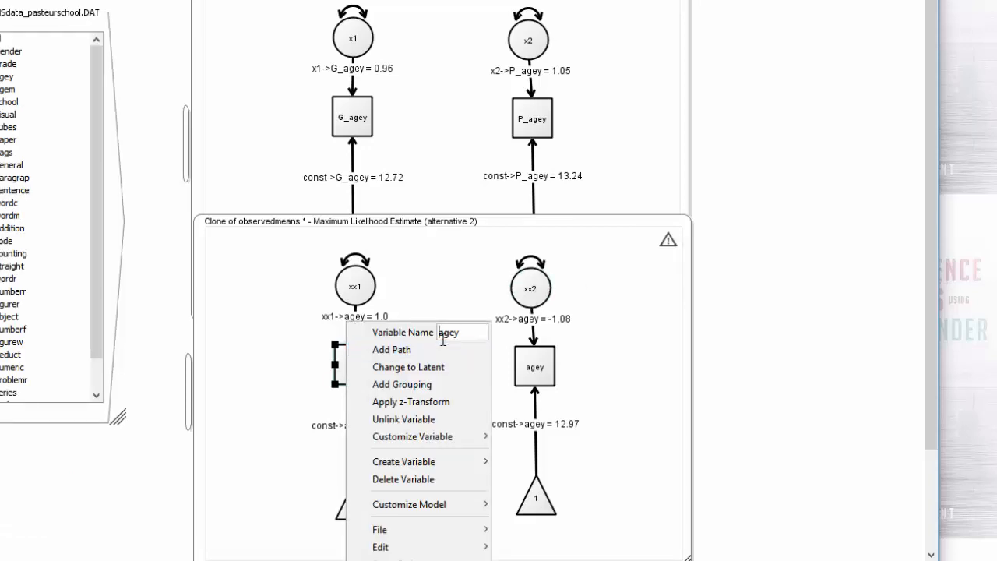
pyautogui.write('G')
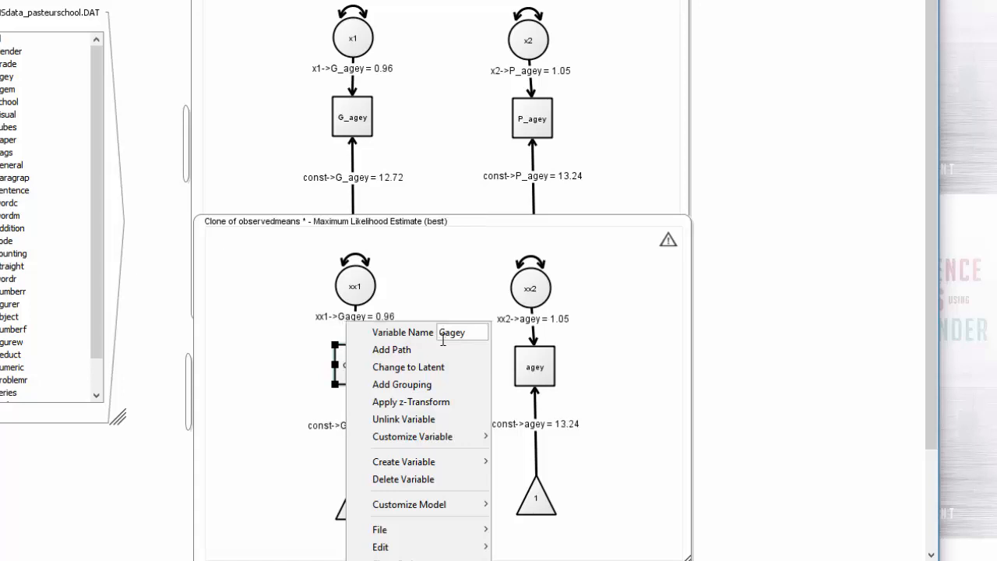
pyautogui.write('_')
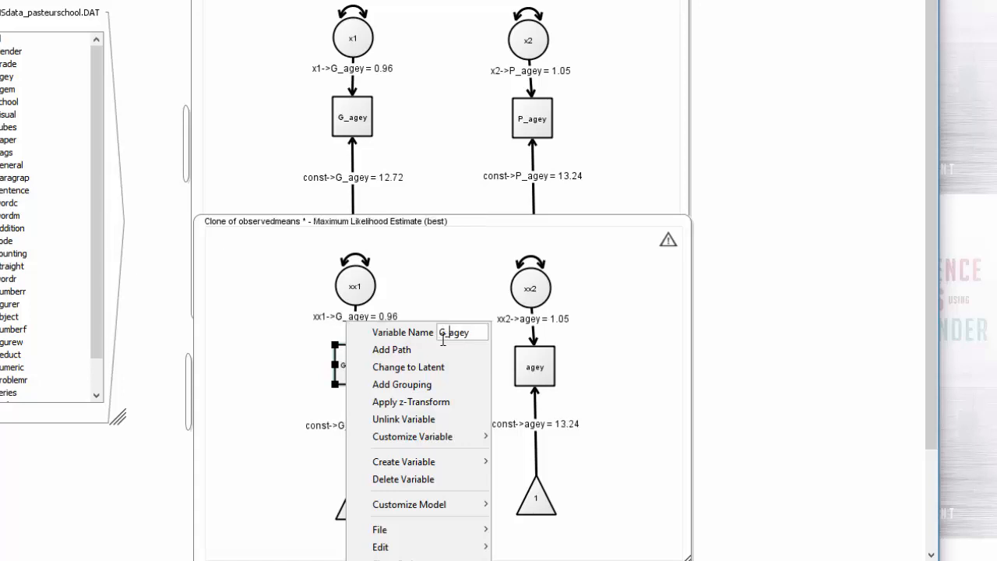
pyautogui.press('Right')
pyautogui.press('Right')
pyautogui.press('Right')
pyautogui.write('2')
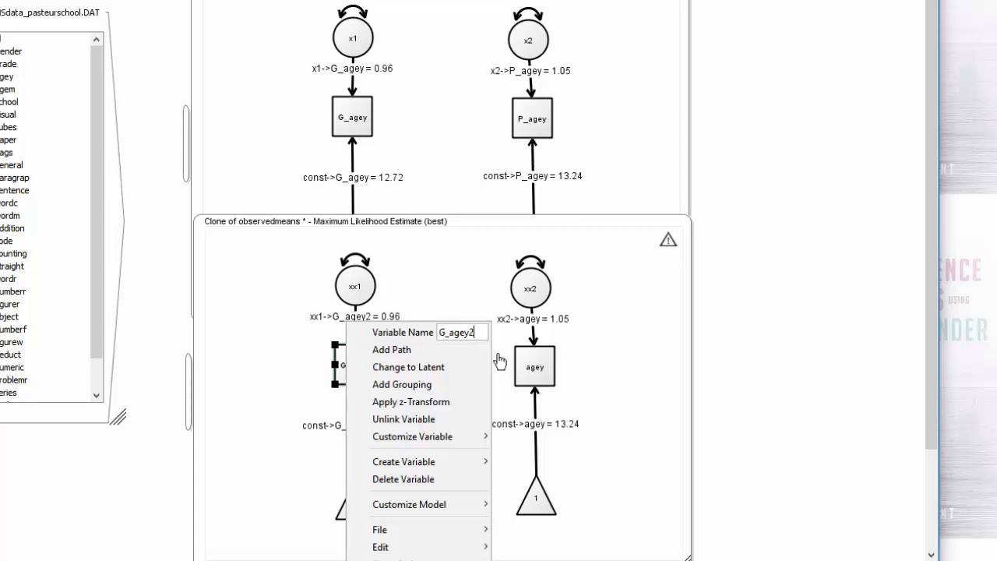
pyautogui.click(595, 369)
# Rename the agey variable below xx2 in the cloned model as P_agey2
pyautogui.click(548, 372)
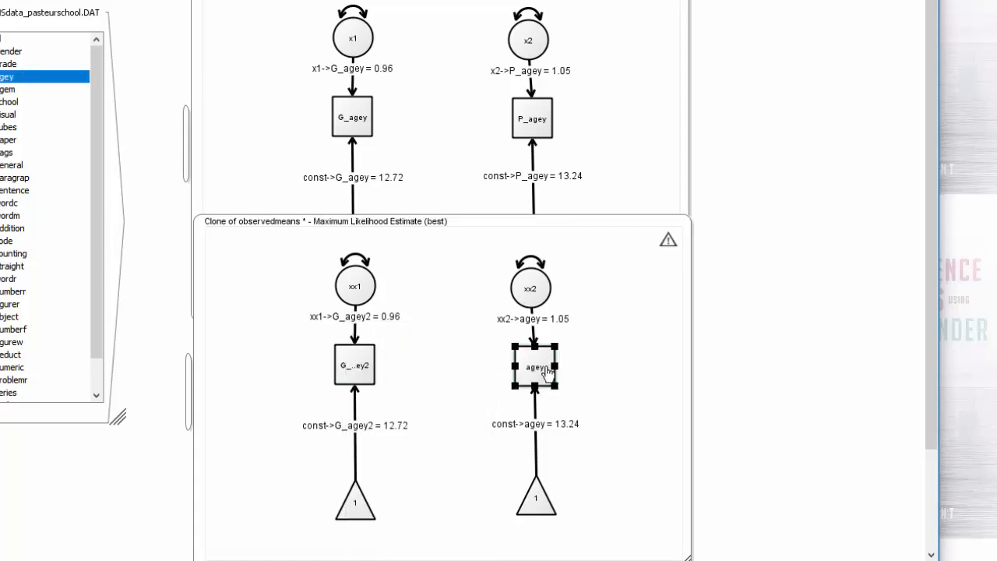
pyautogui.rightClick(549, 372)
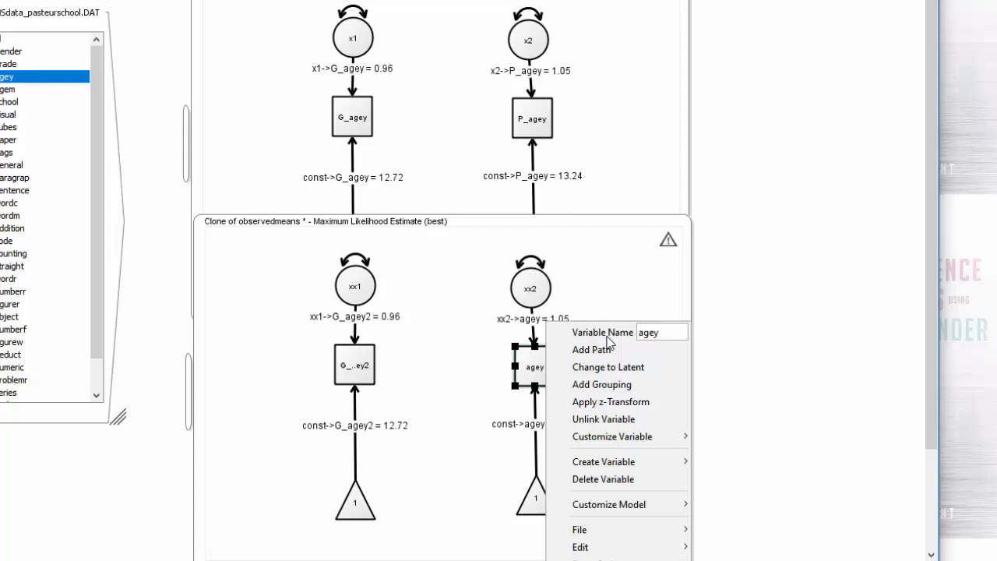
pyautogui.write('P')
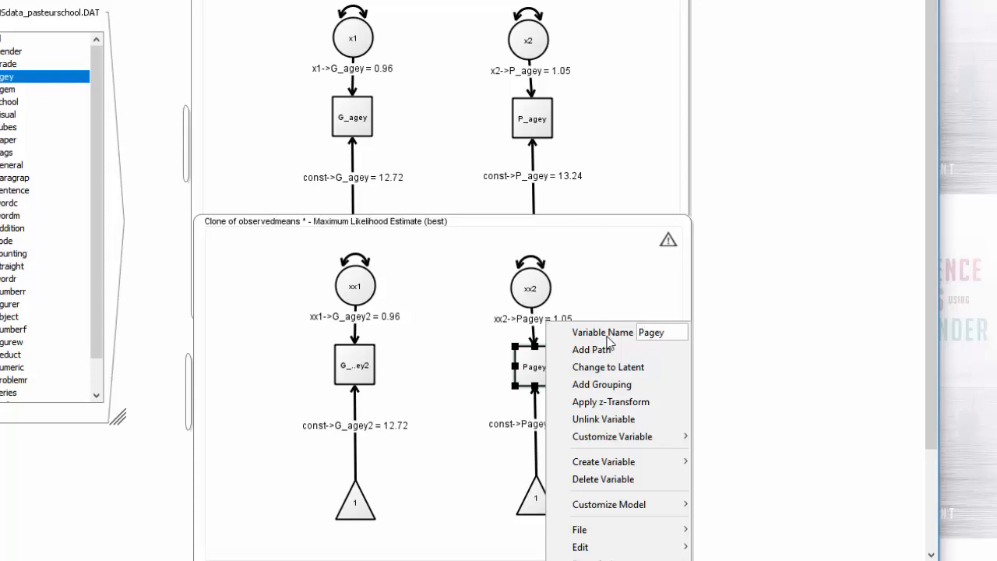
pyautogui.write('_agey')
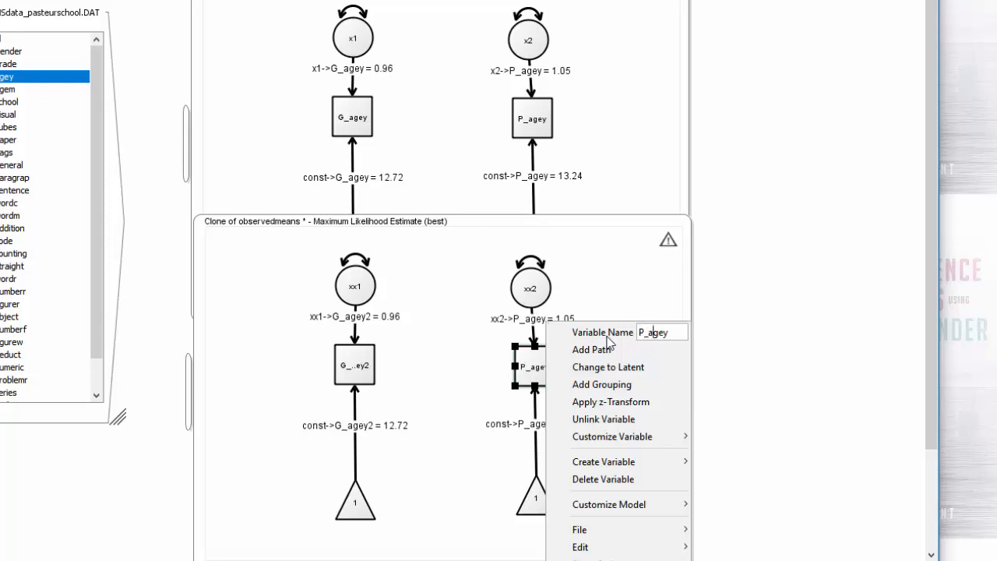
pyautogui.write('2')
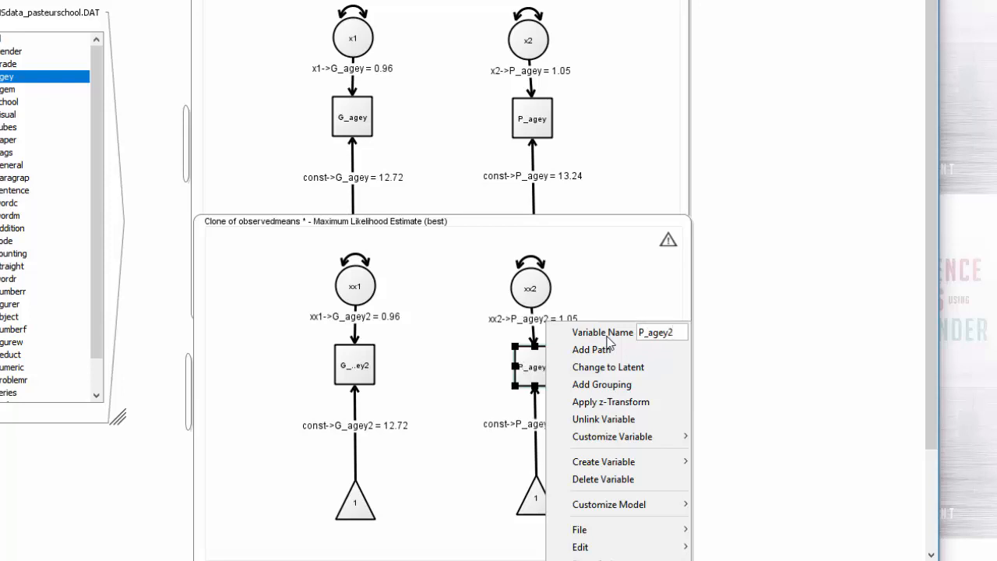
pyautogui.click(257, 381)
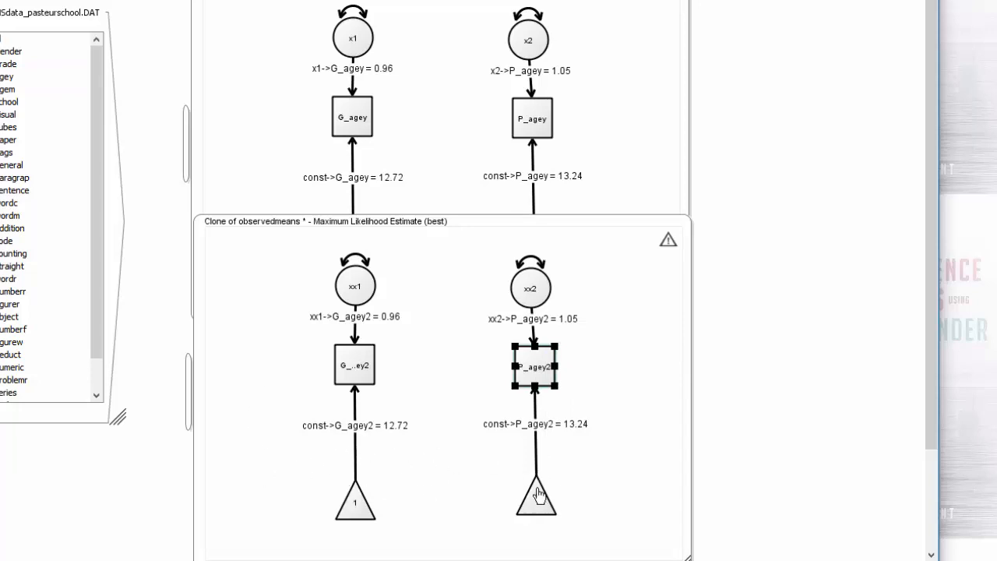
# Move the clone's two constant triangles inward and rename the mean path leading to G_agey2 as totalmean
pyautogui.moveTo(537, 495); pyautogui.dragTo(521, 503)
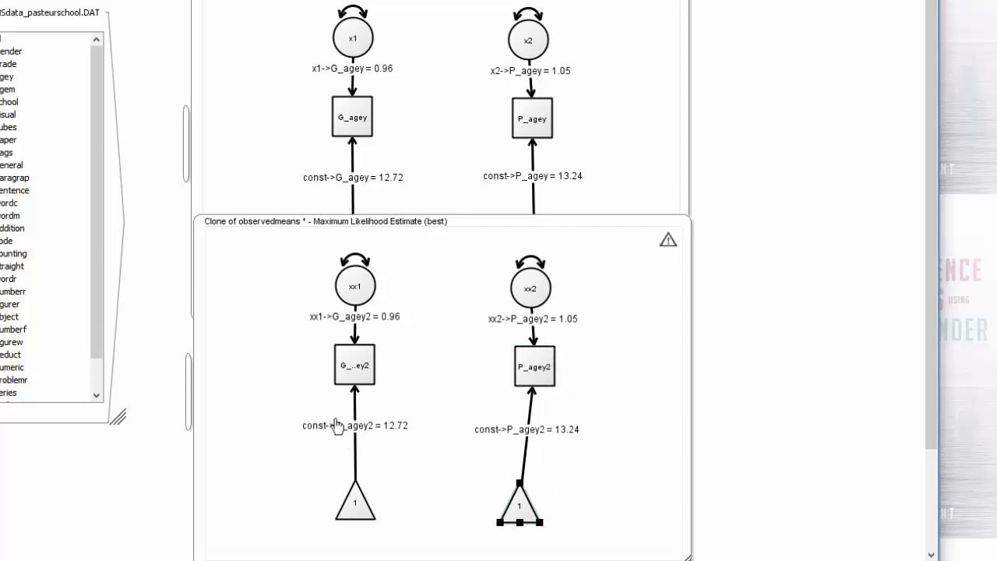
pyautogui.moveTo(356, 511); pyautogui.dragTo(402, 509)
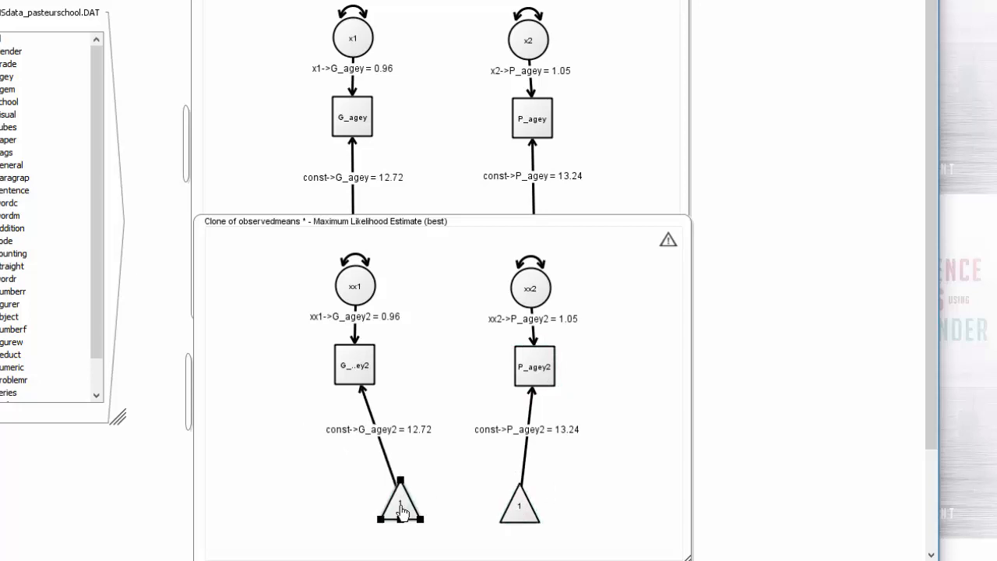
pyautogui.rightClick(377, 433)
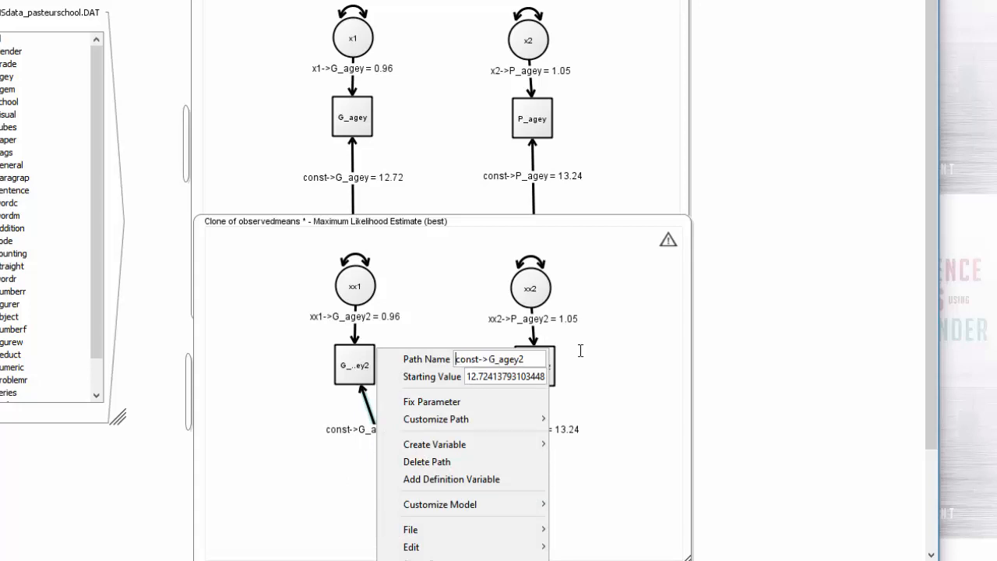
pyautogui.moveTo(456, 359); pyautogui.dragTo(547, 359)
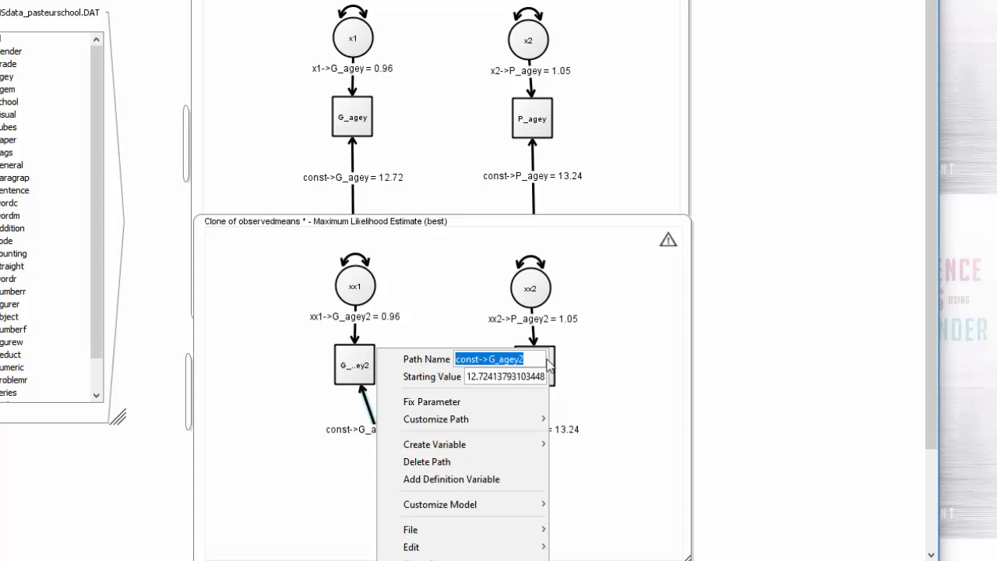
pyautogui.write('totalmean')
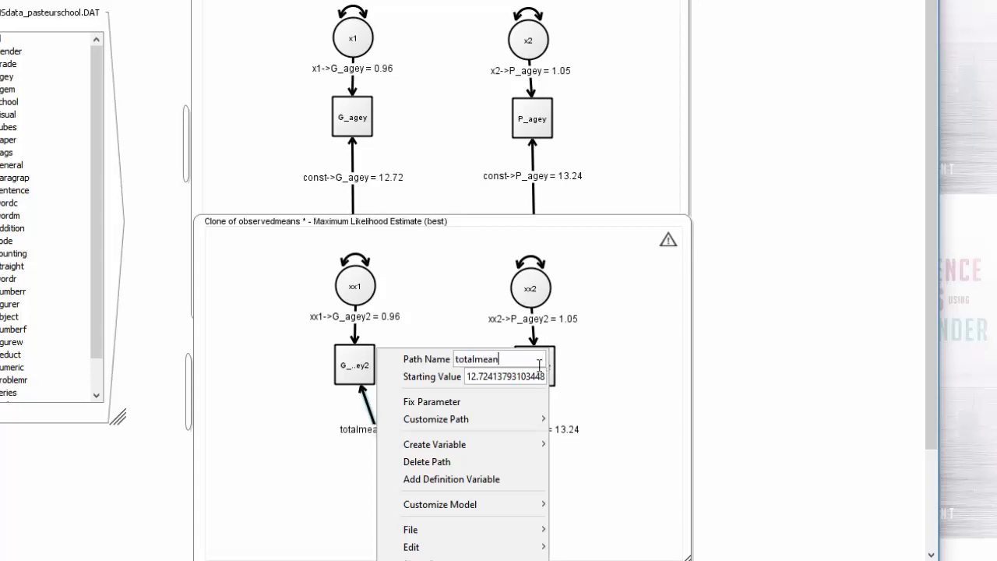
pyautogui.click(313, 462)
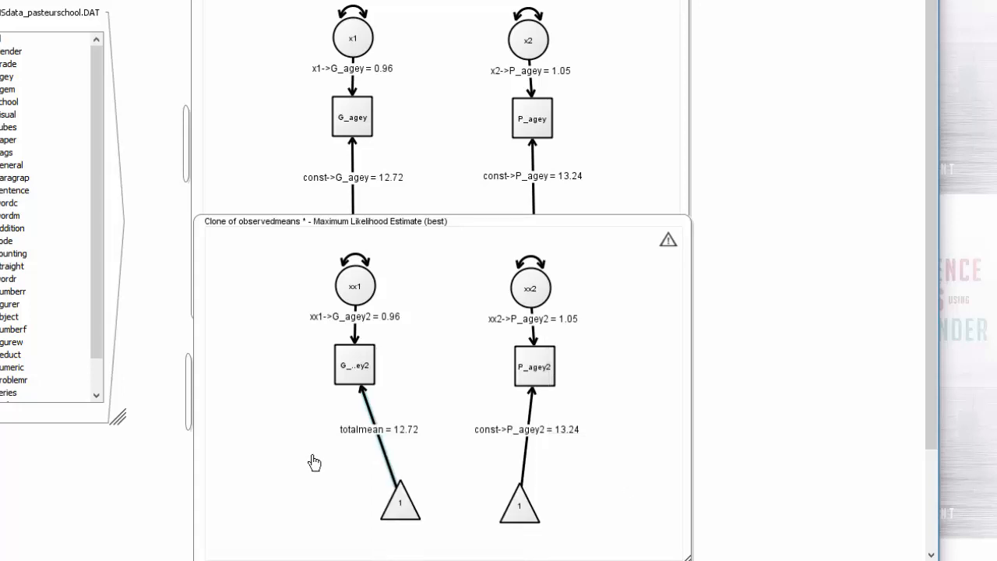
# Give the clone's mean path leading to P_agey2 the same name, totalmean, so both means are constrained equal
pyautogui.rightClick(499, 432)
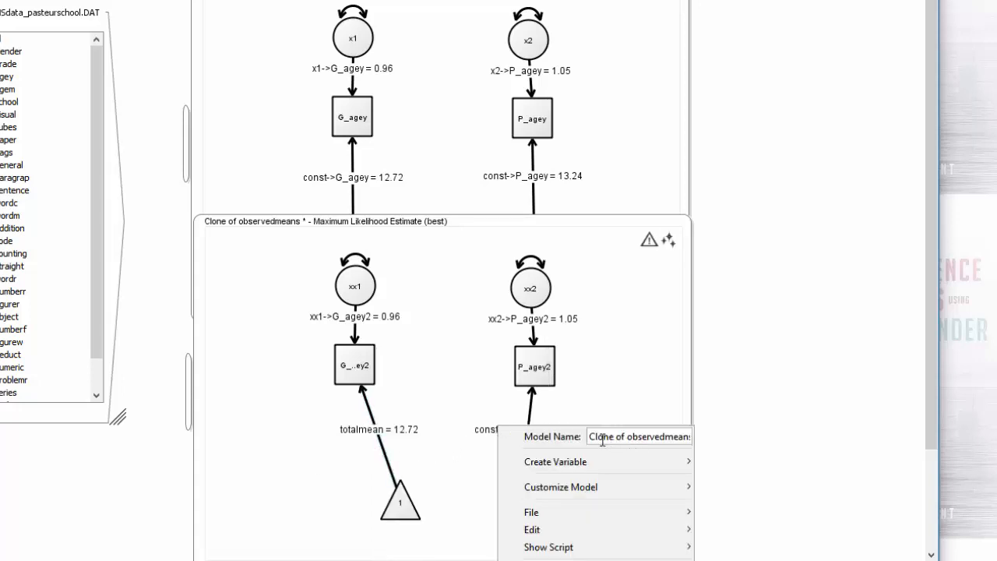
pyautogui.click(533, 420)
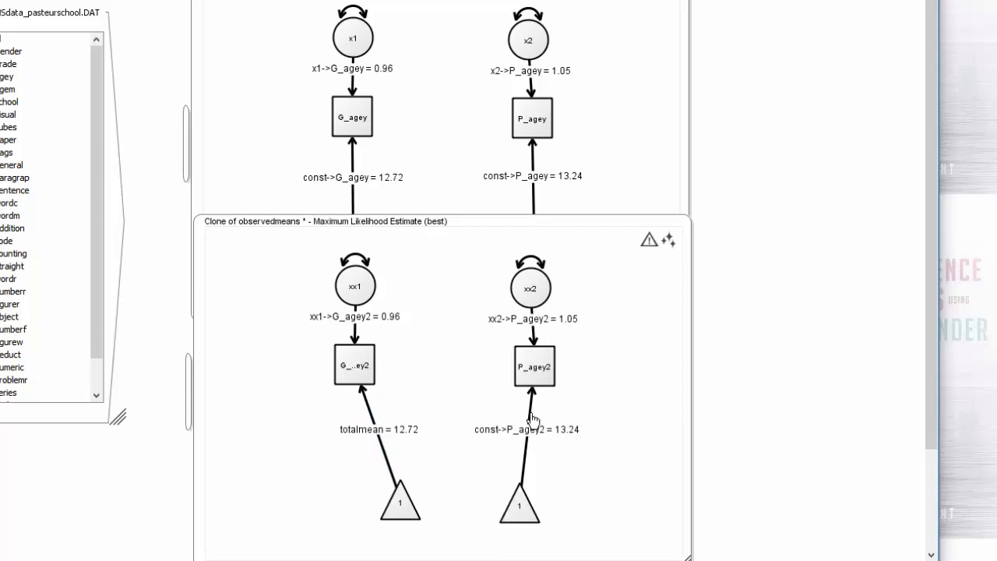
pyautogui.rightClick(533, 419)
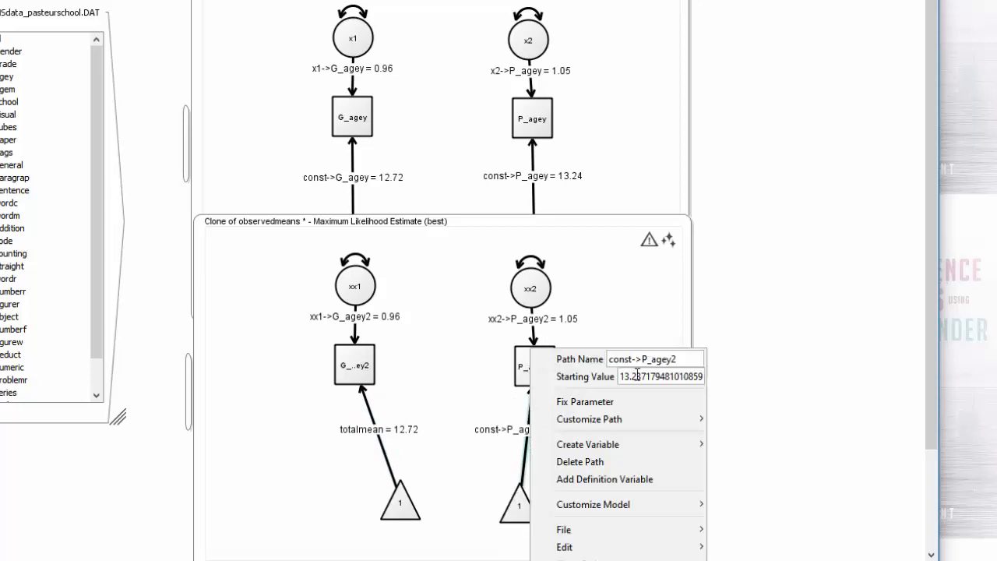
pyautogui.moveTo(610, 360); pyautogui.dragTo(733, 361)
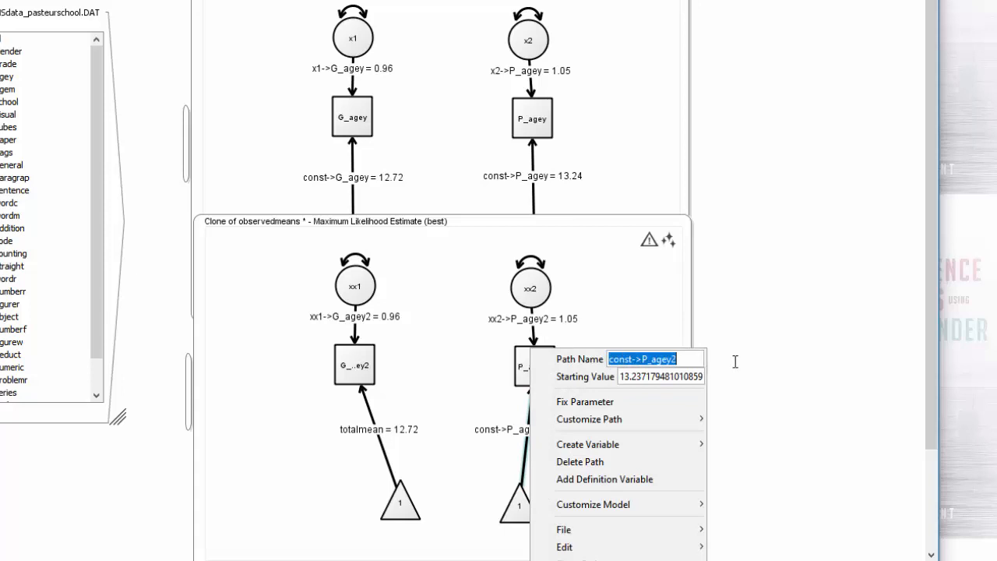
pyautogui.write('tot')
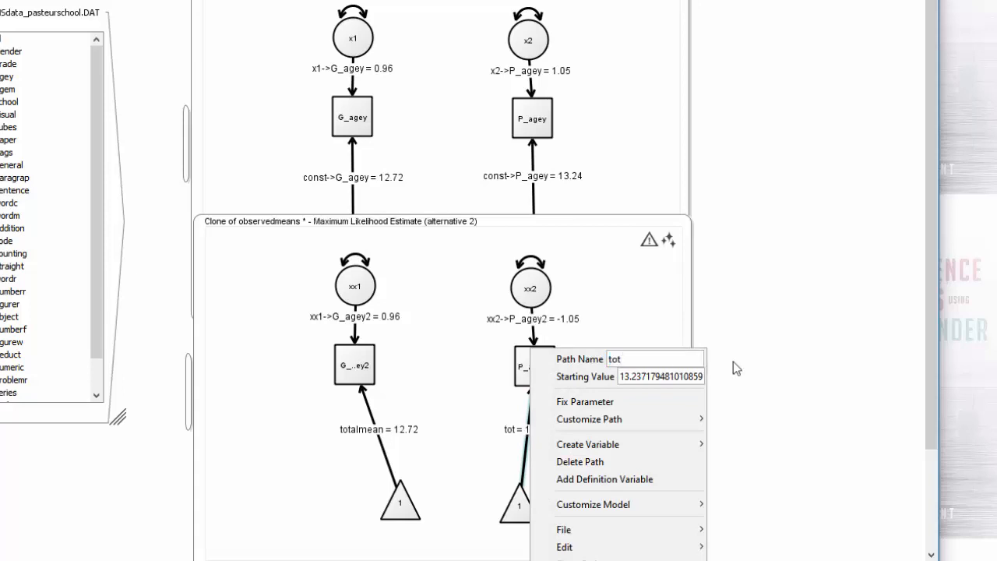
pyautogui.write('almean')
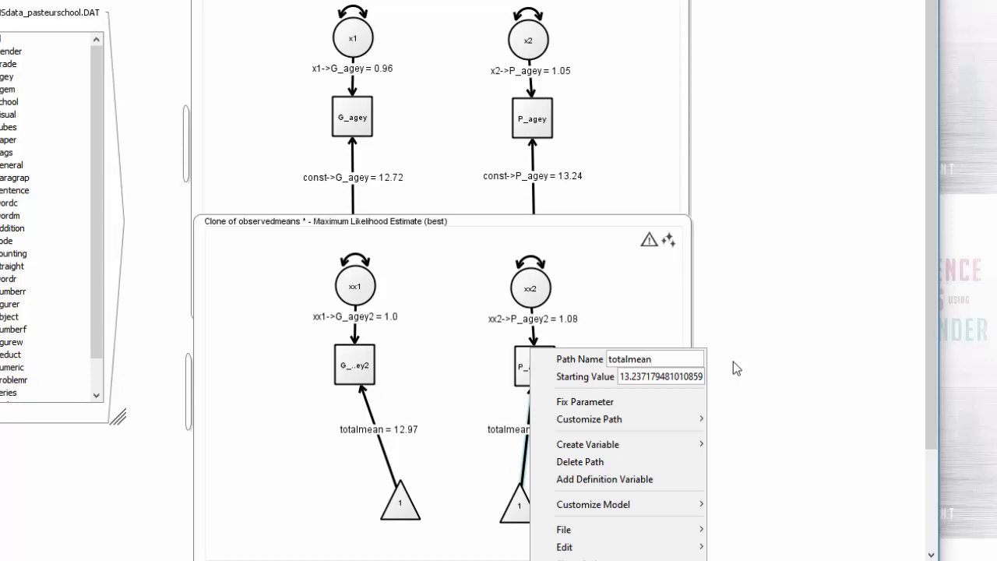
pyautogui.click(350, 474)
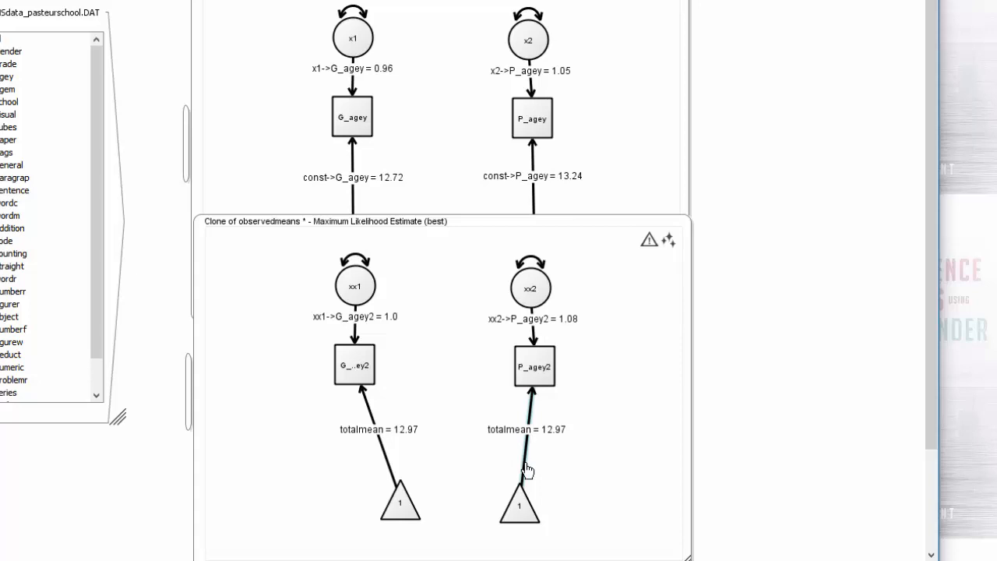
# Bring the clone's two constant triangles closer together and move the clone away from the original model's lower part
pyautogui.moveTo(514, 503); pyautogui.dragTo(496, 493)
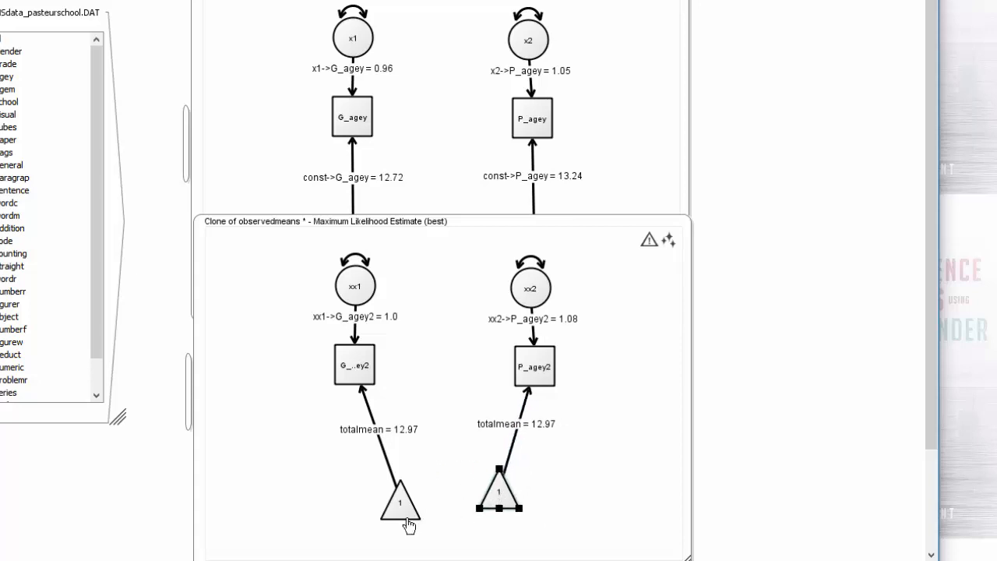
pyautogui.moveTo(407, 512); pyautogui.dragTo(437, 503)
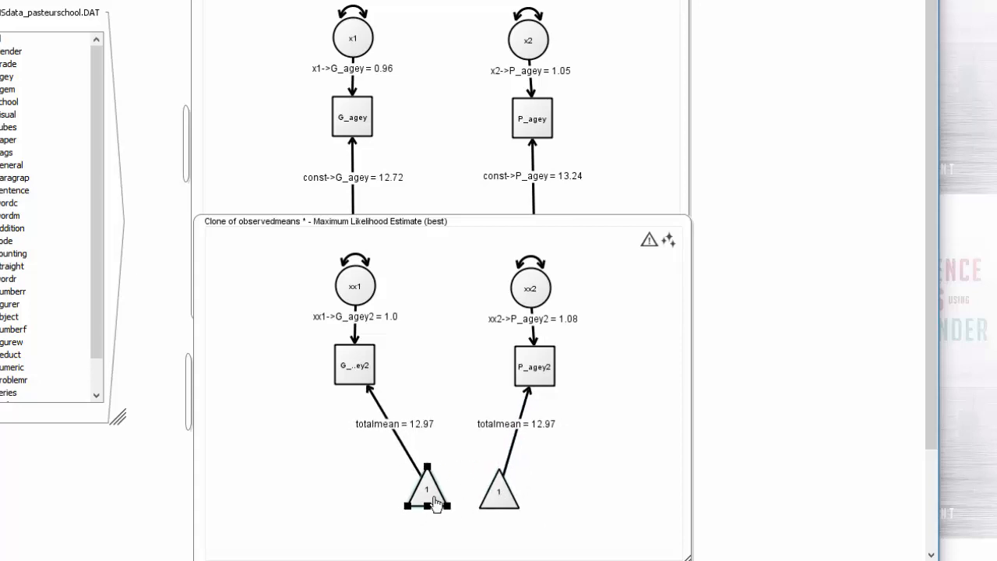
pyautogui.moveTo(267, 225)
pyautogui.mouseDown()
pyautogui.moveTo(309, 255)
pyautogui.moveTo(396, 269)
pyautogui.moveTo(476, 224)
pyautogui.moveTo(465, 172)
pyautogui.mouseUp()
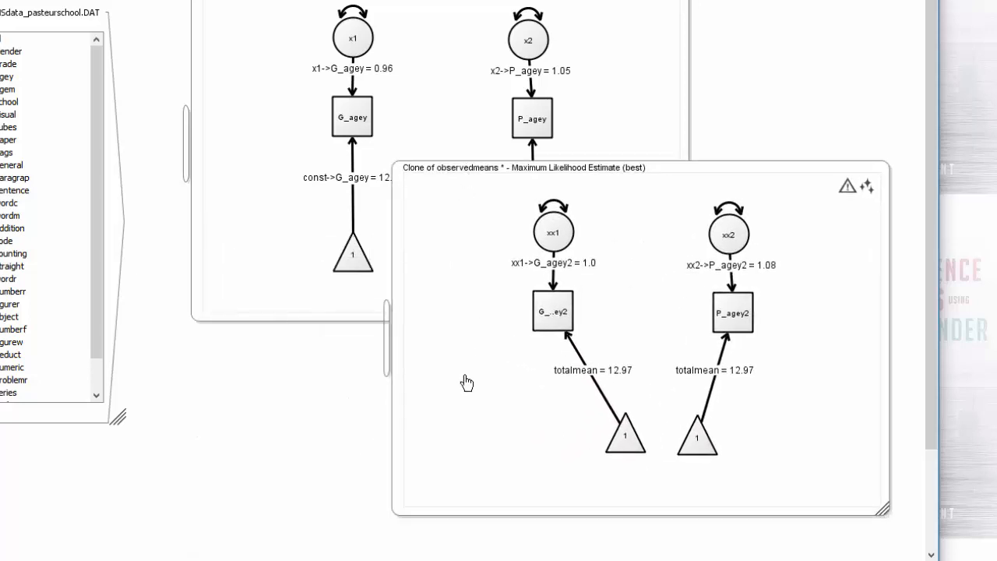
# Show the clone's estimate summary, enlarge it to reveal the fit statistics and place it over the cloned model
pyautogui.rightClick(466, 380)
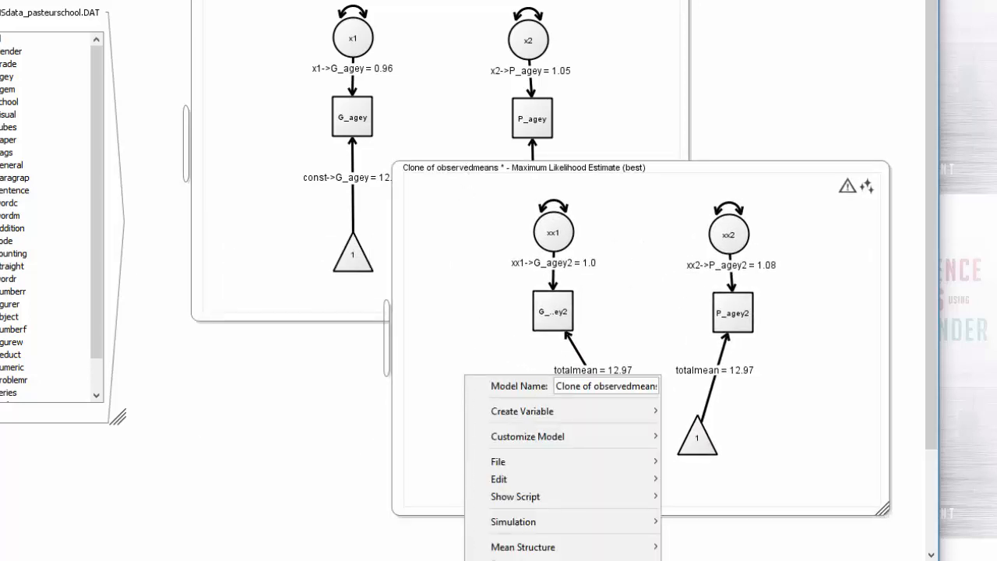
pyautogui.click(631, 454)
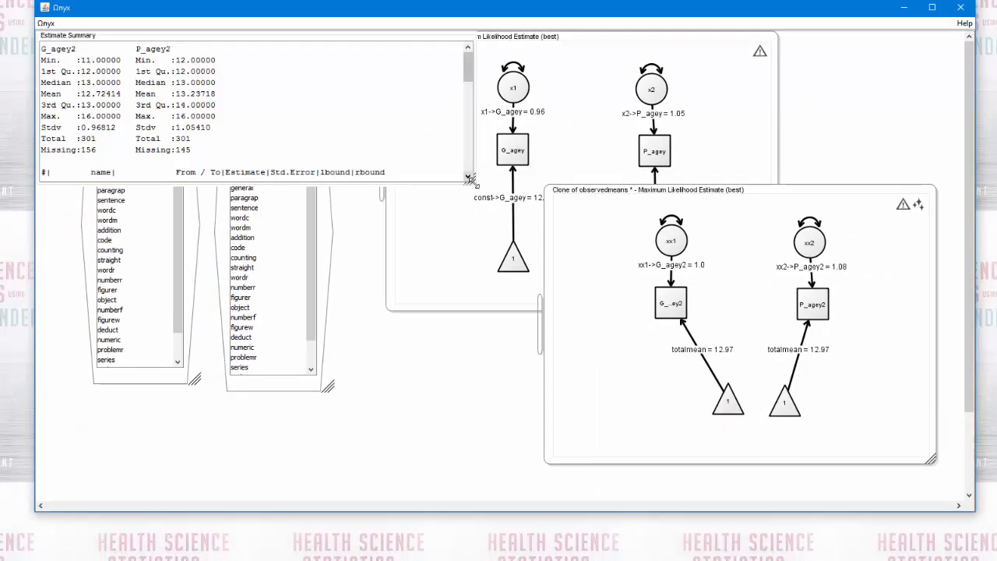
pyautogui.moveTo(470, 178); pyautogui.dragTo(401, 456)
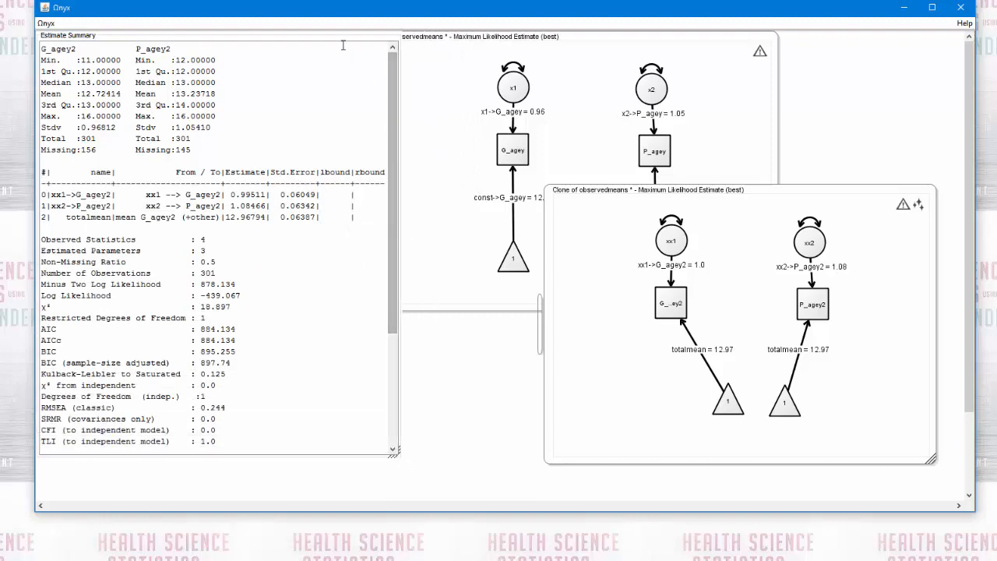
pyautogui.moveTo(343, 45); pyautogui.dragTo(848, 78)
# Show the estimate summary of the original observedmeans model, enlarged beside the clone's summary for comparing their fit statistics
pyautogui.click(459, 156)
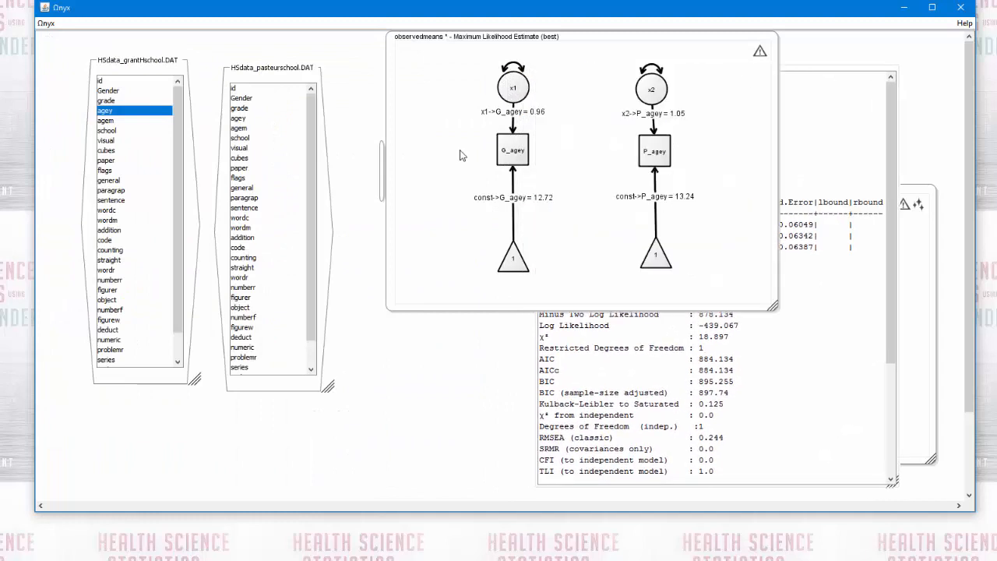
pyautogui.rightClick(460, 151)
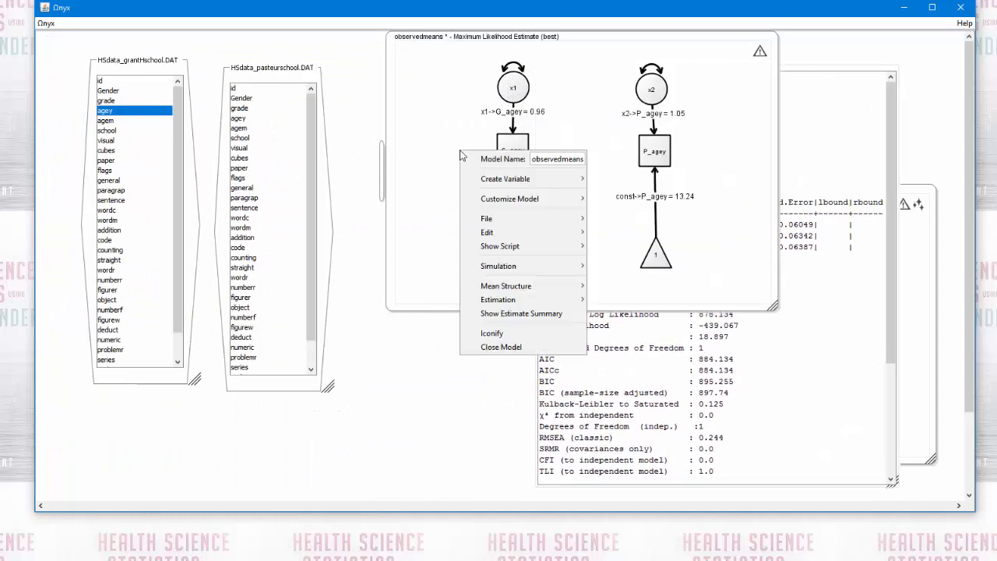
pyautogui.click(483, 314)
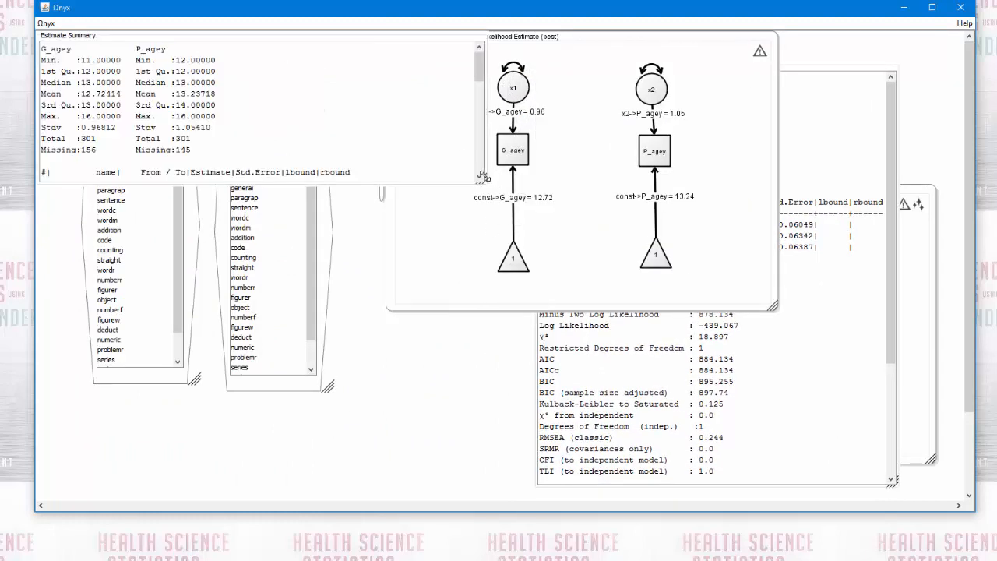
pyautogui.moveTo(485, 185); pyautogui.dragTo(504, 464)
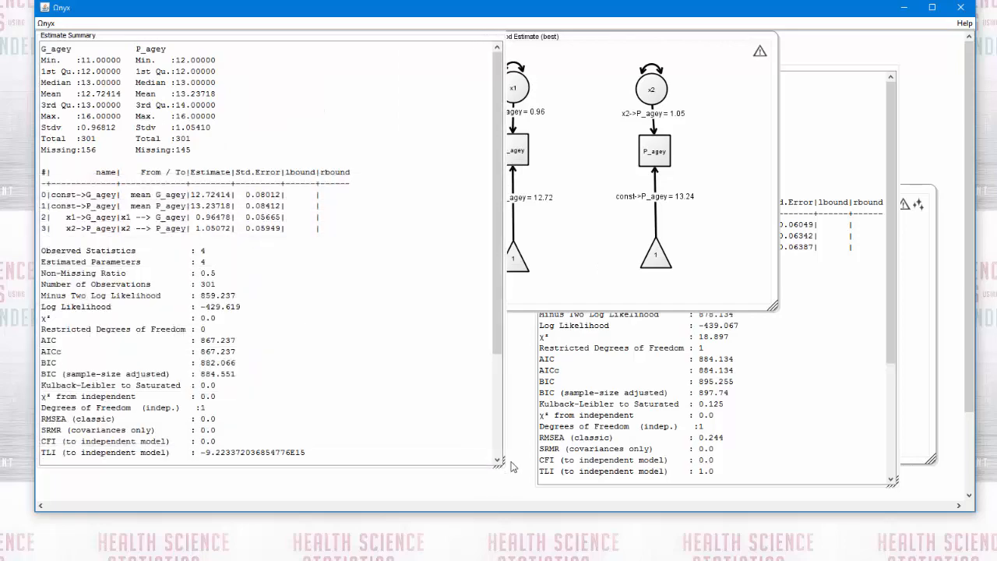
pyautogui.click(801, 76)
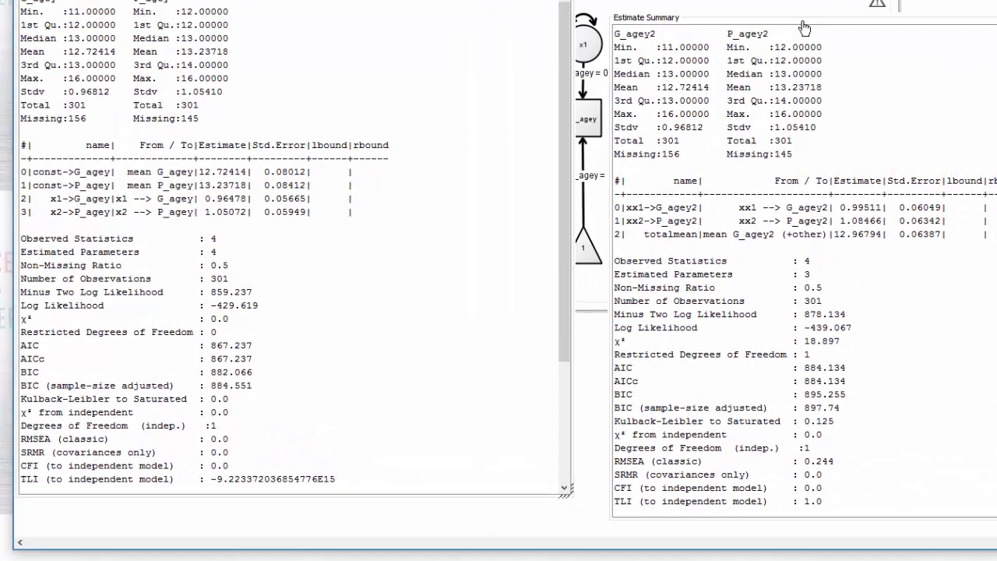
# Align the clone's estimate summary beside the original's and compare the fit statistics and convergence details of both models
pyautogui.moveTo(709, 62); pyautogui.dragTo(677, 44)
pyautogui.moveTo(769, 2); pyautogui.dragTo(778, 3)
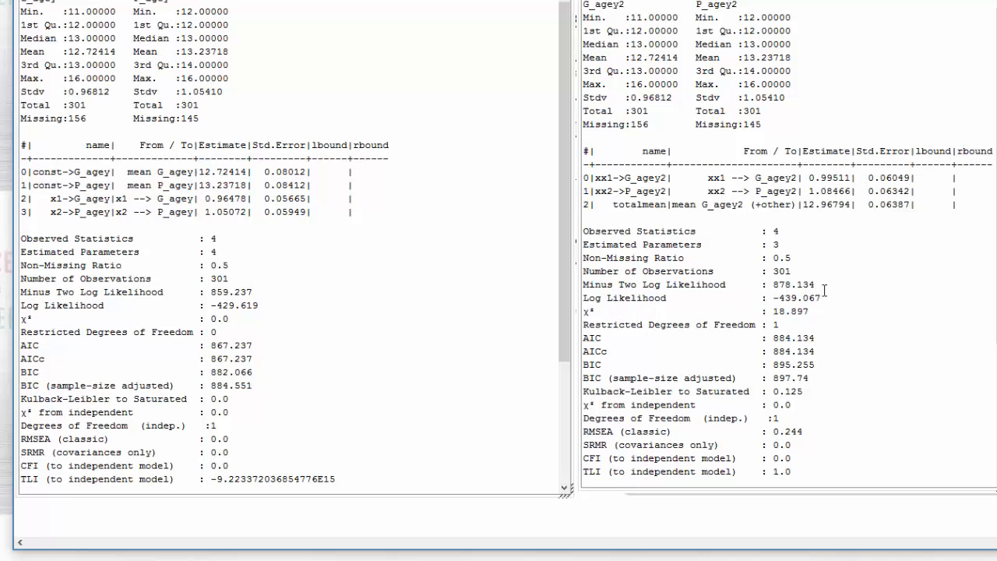
pyautogui.scroll(-2, 853, 343)
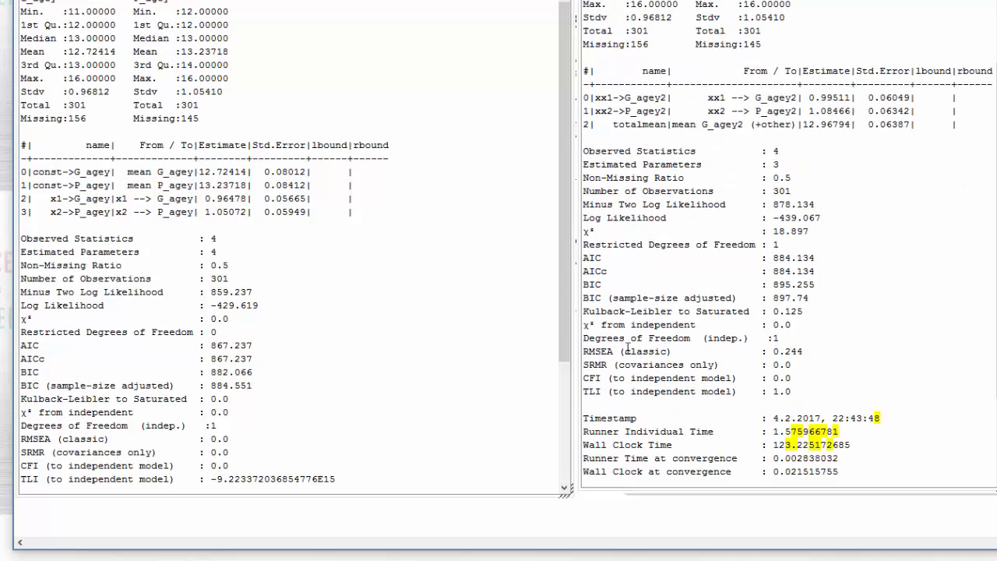
pyautogui.scroll(-3, 169, 350)
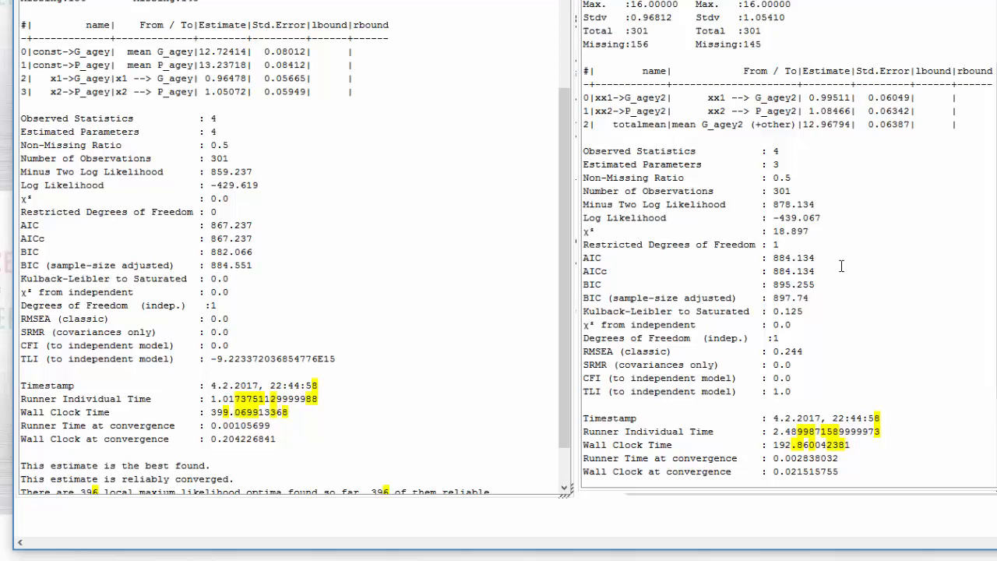
# Close the estimate summaries of both the clone and the original observedmeans model
pyautogui.rightClick(904, 30)
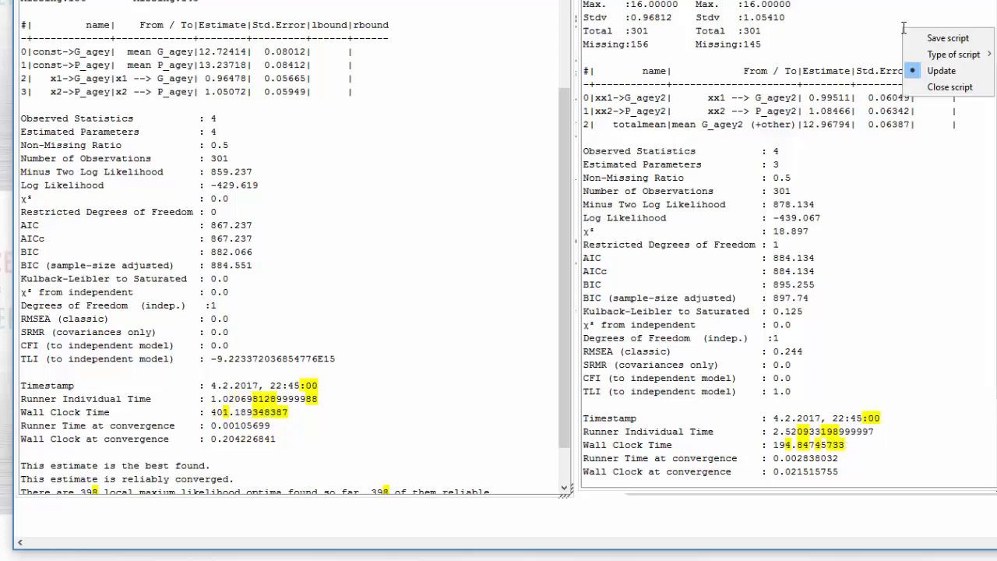
pyautogui.click(414, 187)
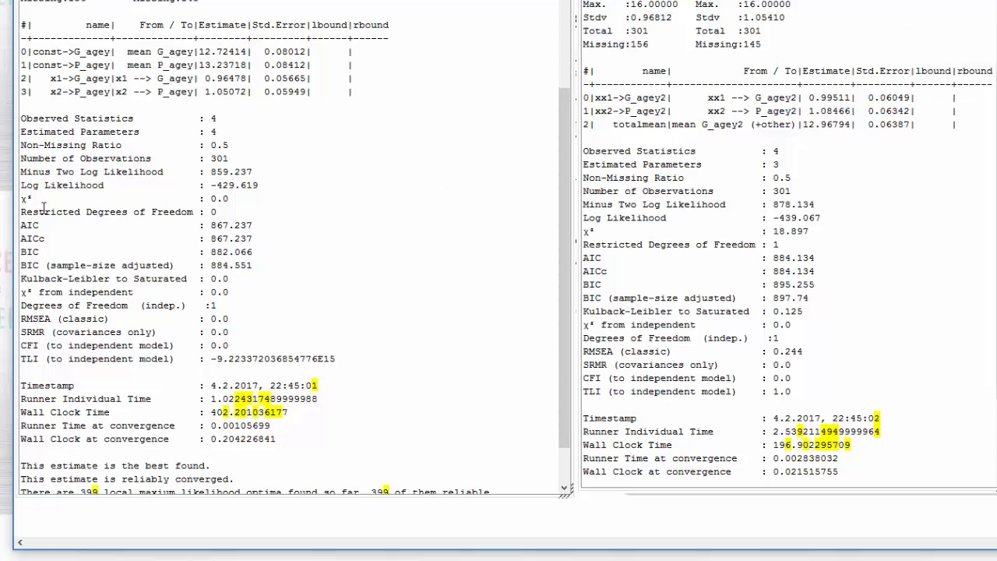
pyautogui.click(898, 219)
pyautogui.rightClick(898, 219)
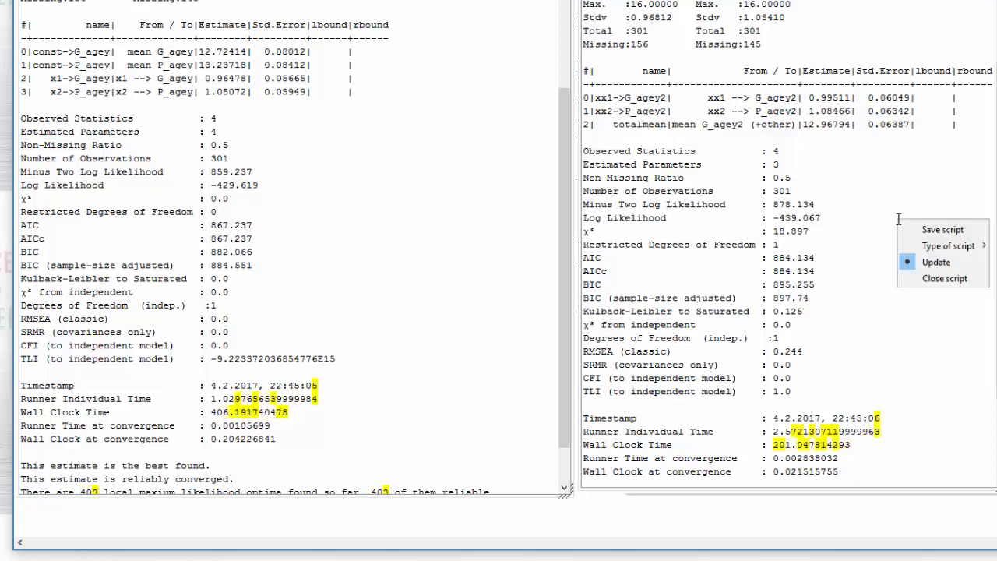
pyautogui.click(931, 278)
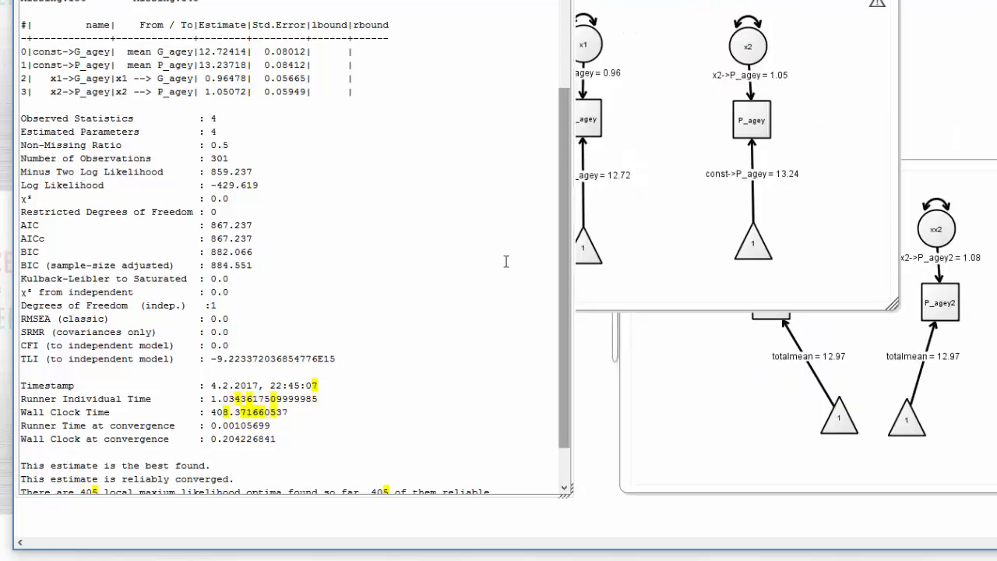
pyautogui.rightClick(435, 244)
pyautogui.click(454, 304)
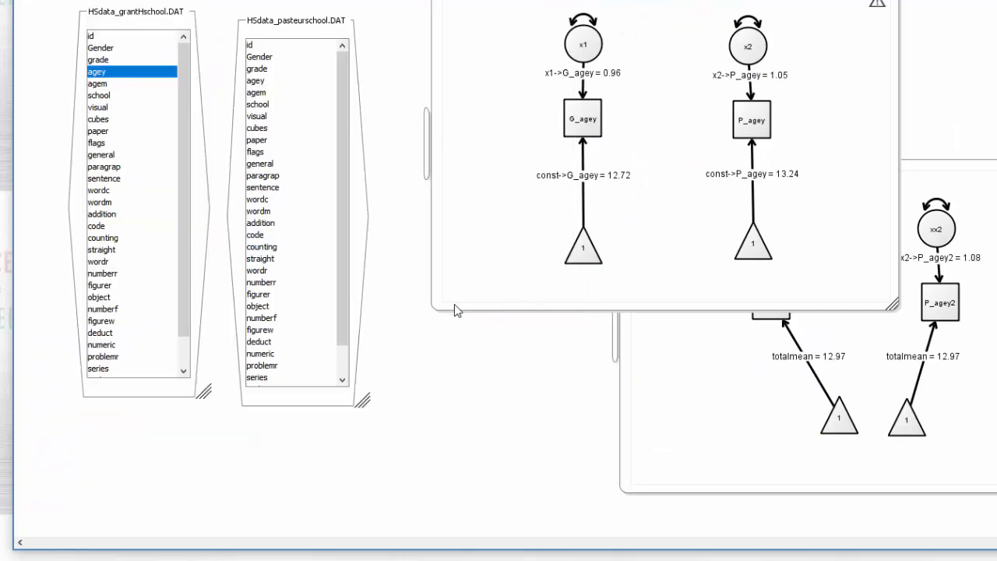
# Show the clone's best ML estimate and move the clone below the original model so both diagrams are fully uncovered
pyautogui.click(978, 178)
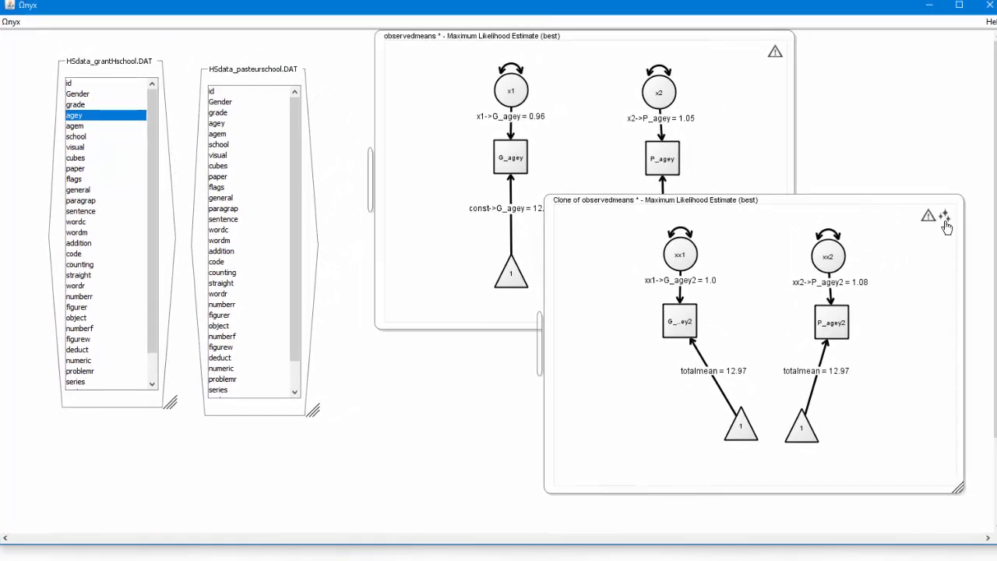
pyautogui.rightClick(945, 224)
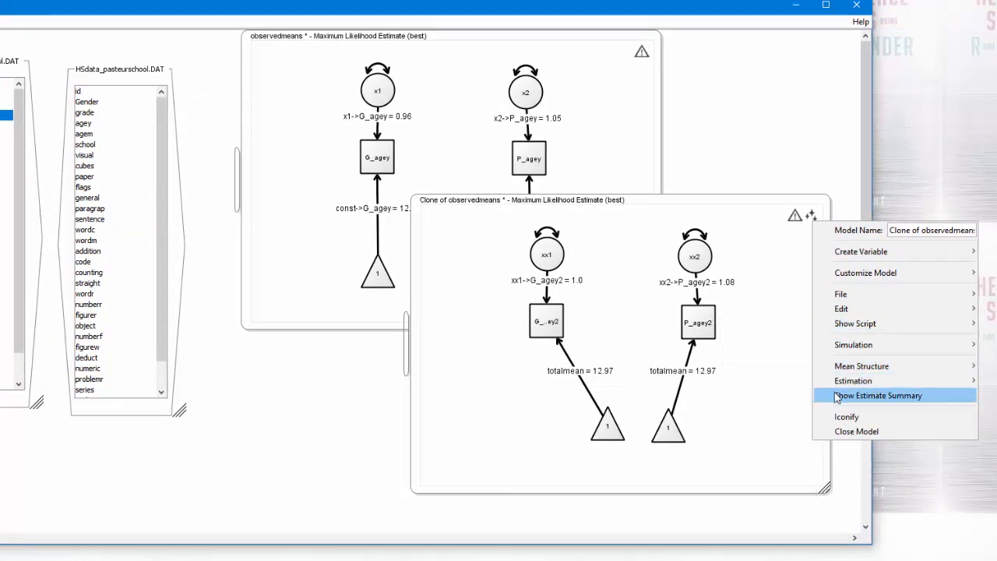
pyautogui.moveTo(846, 381)
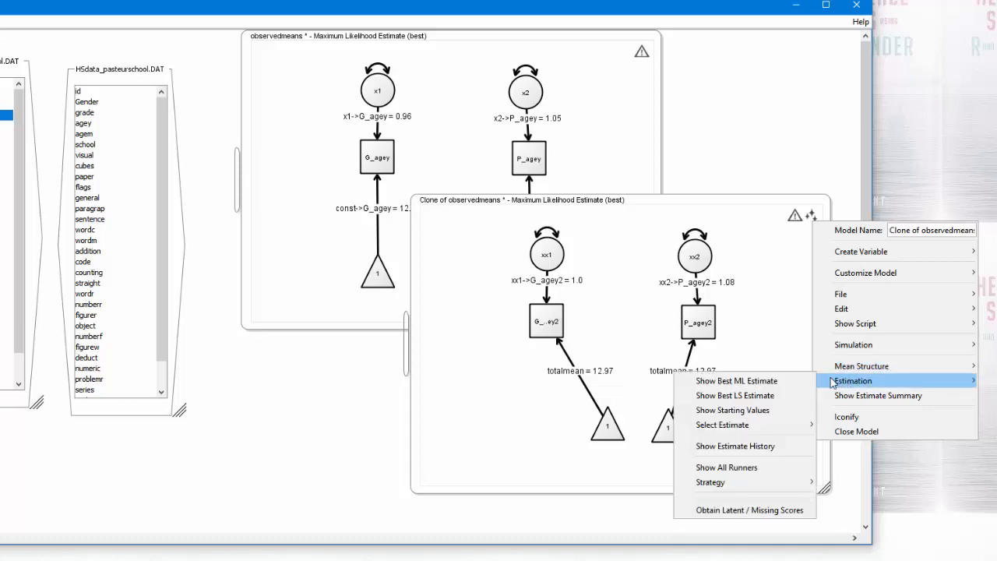
pyautogui.click(769, 381)
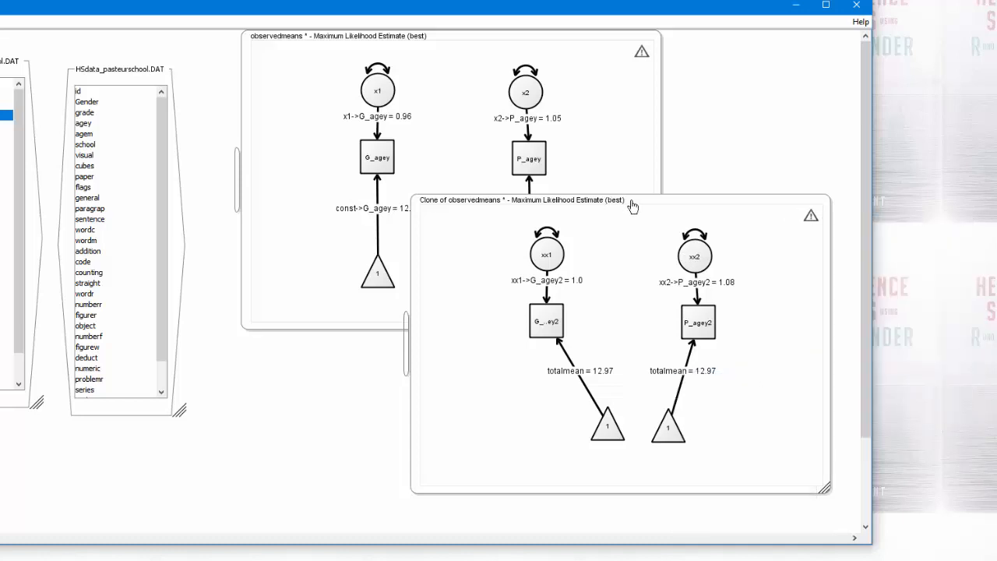
pyautogui.moveTo(632, 205); pyautogui.dragTo(512, 246)
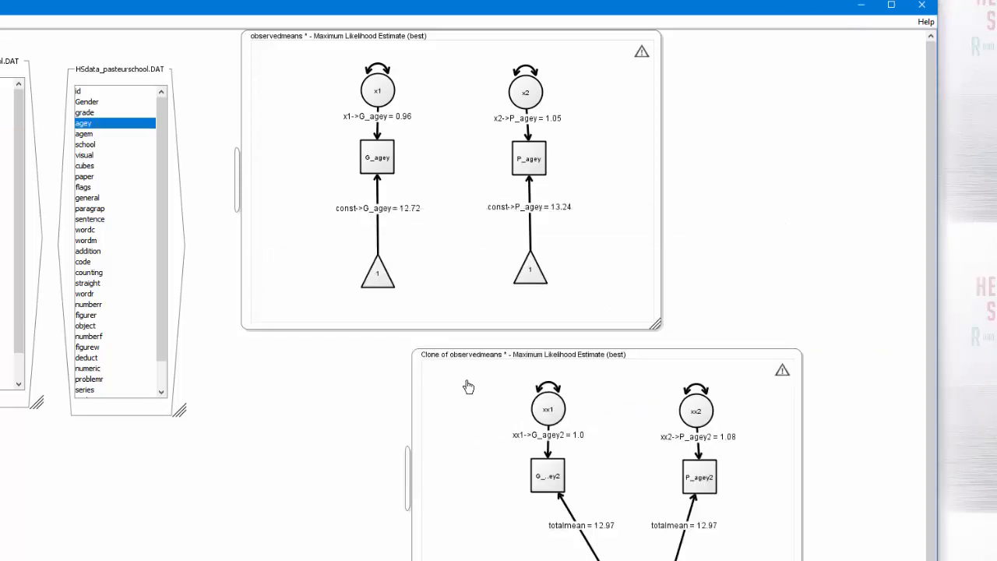
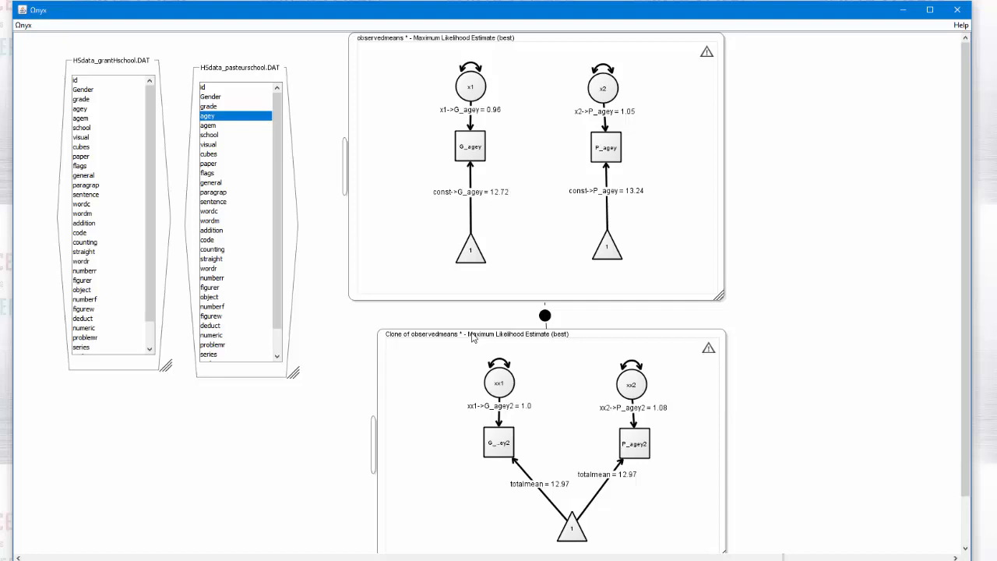
# Shift the clone model slightly and close both the HSdata_pasteurschool.DAT and HSdata_grantHschool.DAT data sets
pyautogui.moveTo(455, 343); pyautogui.dragTo(439, 347)
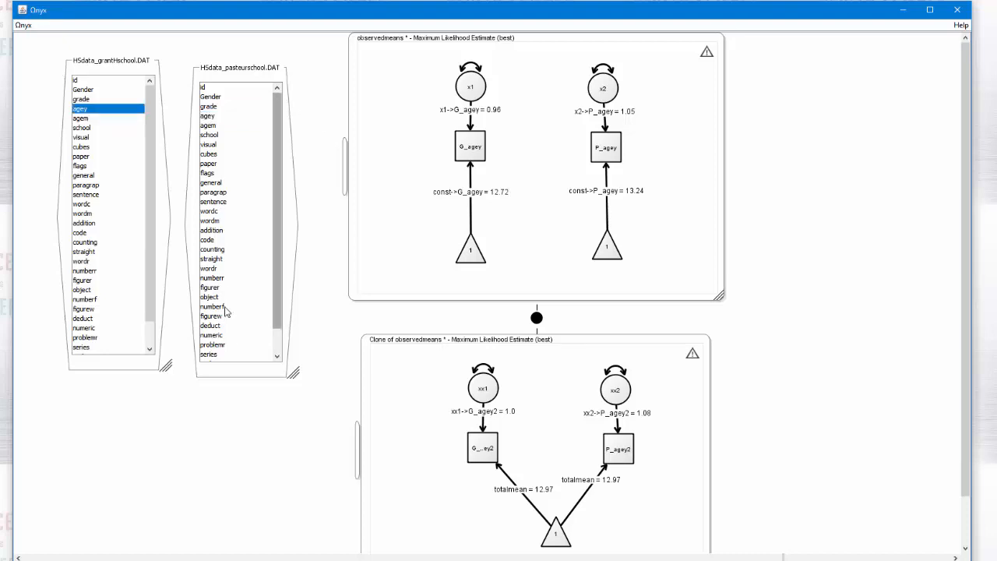
pyautogui.rightClick(244, 375)
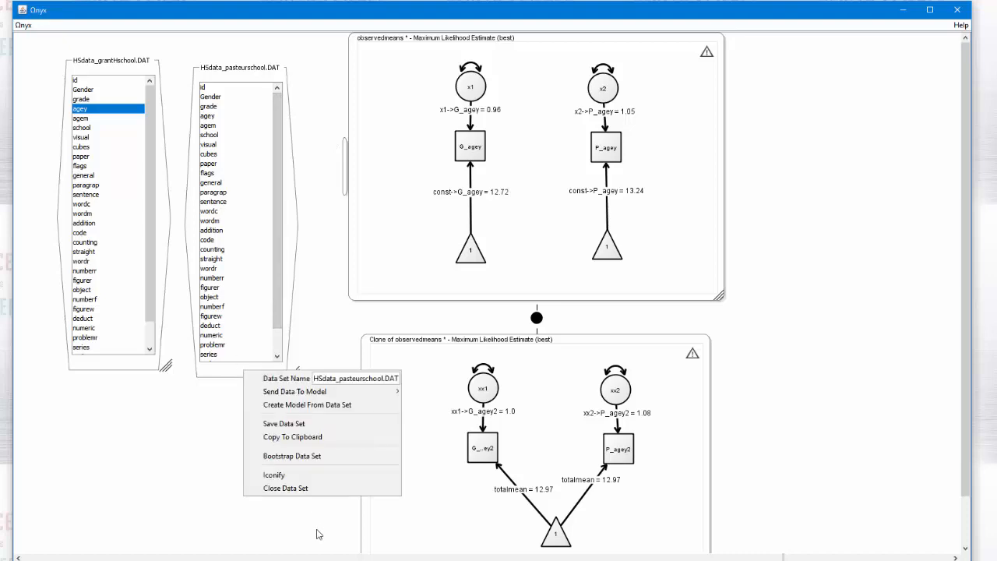
pyautogui.click(287, 489)
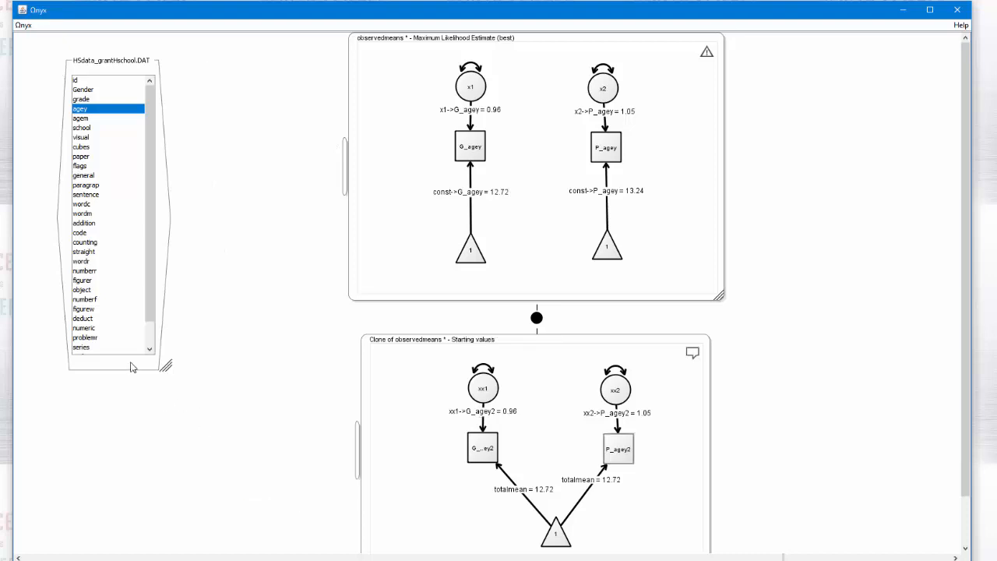
pyautogui.rightClick(130, 367)
pyautogui.click(171, 503)
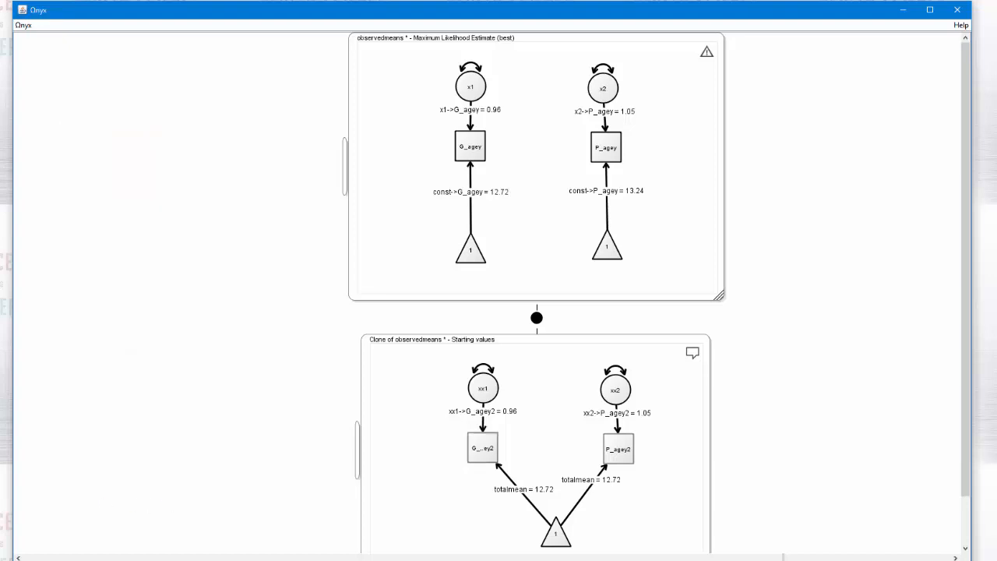
# Load HS.data.DAT from the newcastle_uni_pych_2017 datasets folder into the Onyx workspace beside the models
pyautogui.moveTo(0, 90); pyautogui.dragTo(264, 131)
pyautogui.scroll(-1, 346, 274)
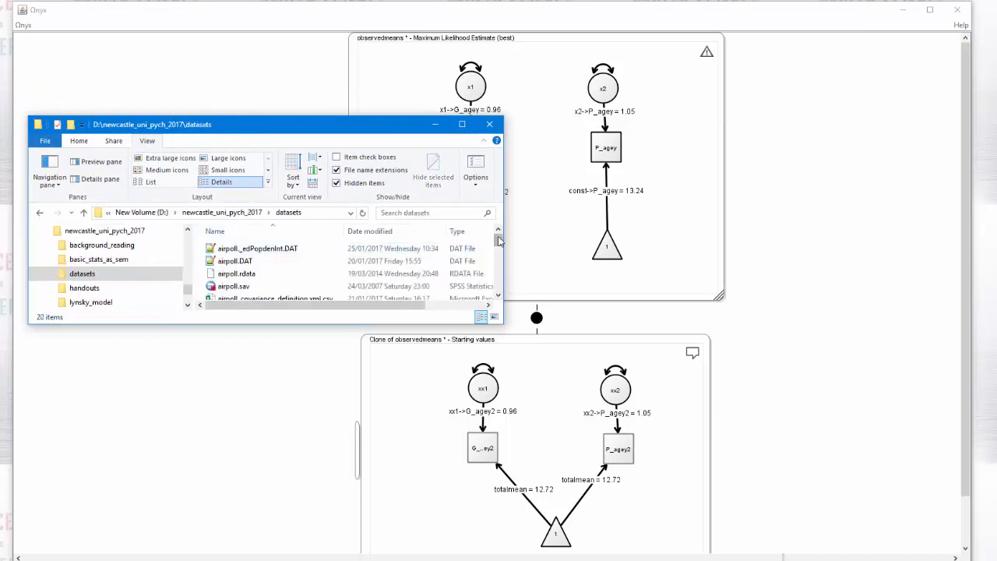
pyautogui.moveTo(499, 241); pyautogui.dragTo(501, 272)
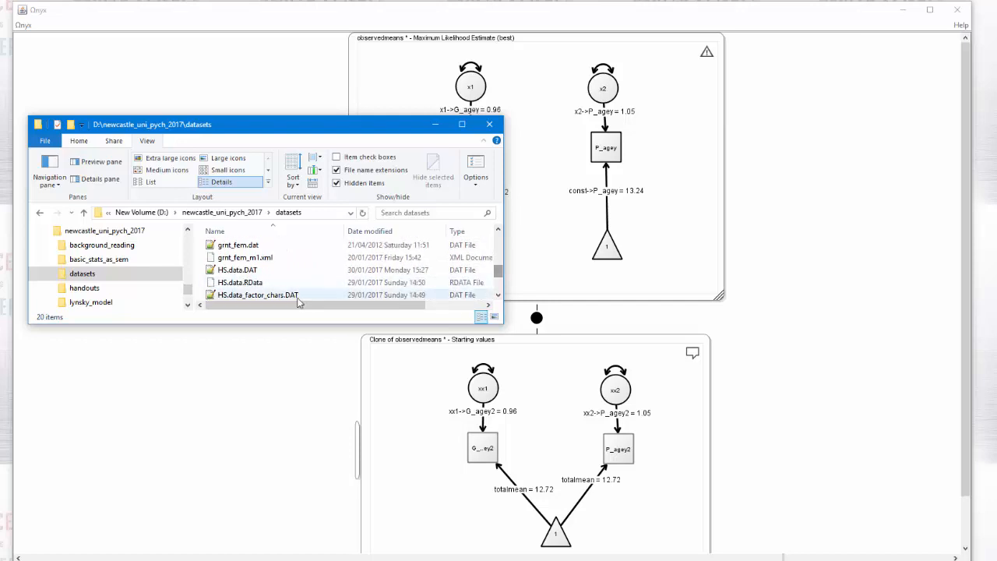
pyautogui.click(232, 272)
pyautogui.moveTo(230, 279); pyautogui.dragTo(224, 375)
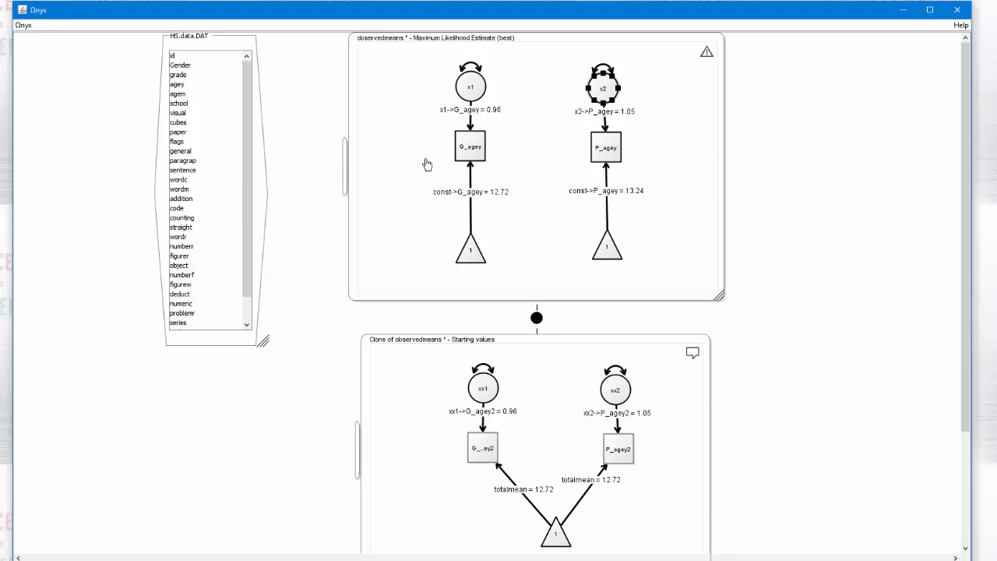
# Delete the latent variables x1 and x2 from the observedmeans model
pyautogui.click(473, 95)
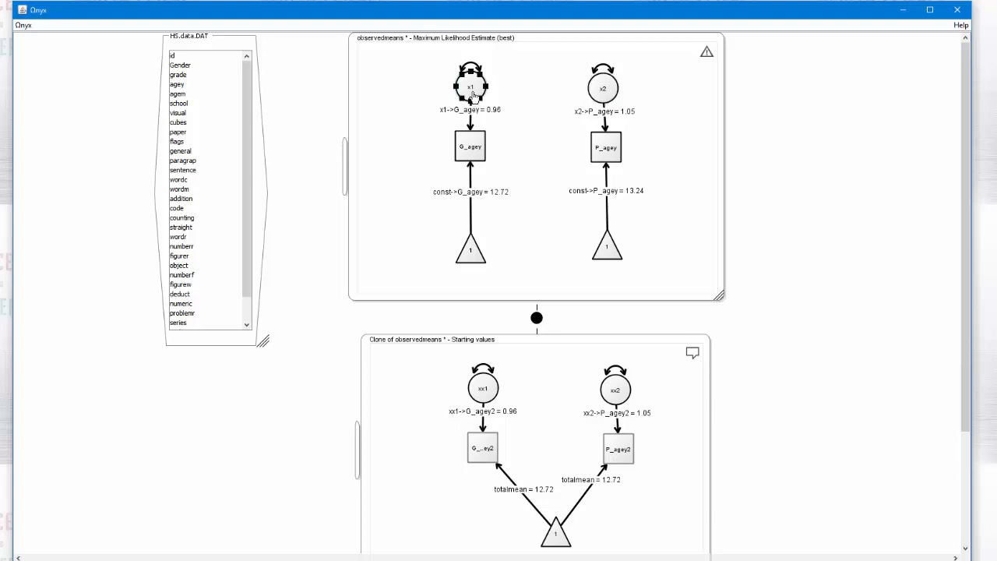
pyautogui.press('Delete')
pyautogui.click(603, 88)
pyautogui.press('Delete')
pyautogui.click(468, 144)
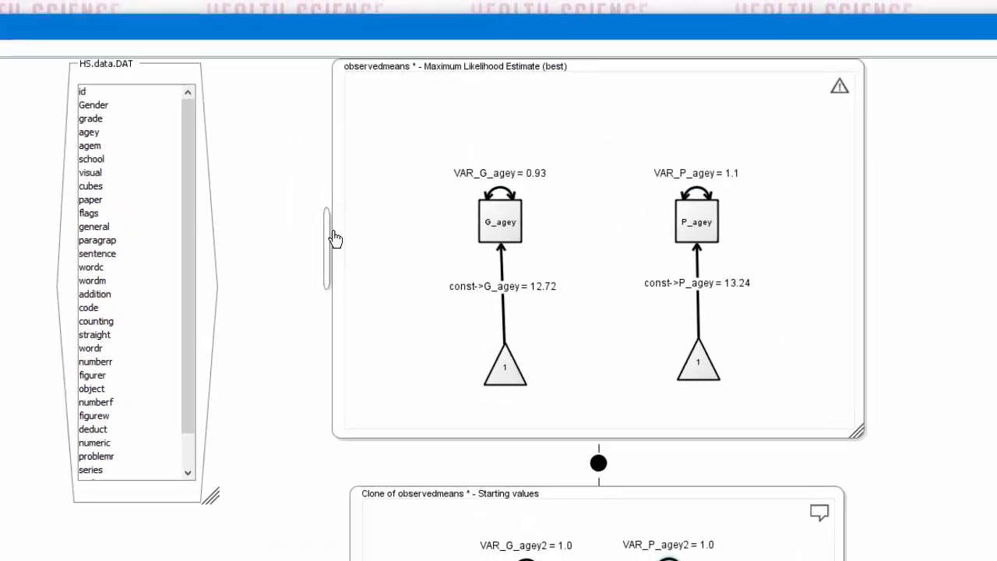
# Link the agey variable of HS.data.DAT to the G_agey observed variable in the observedmeans model
pyautogui.click(498, 234)
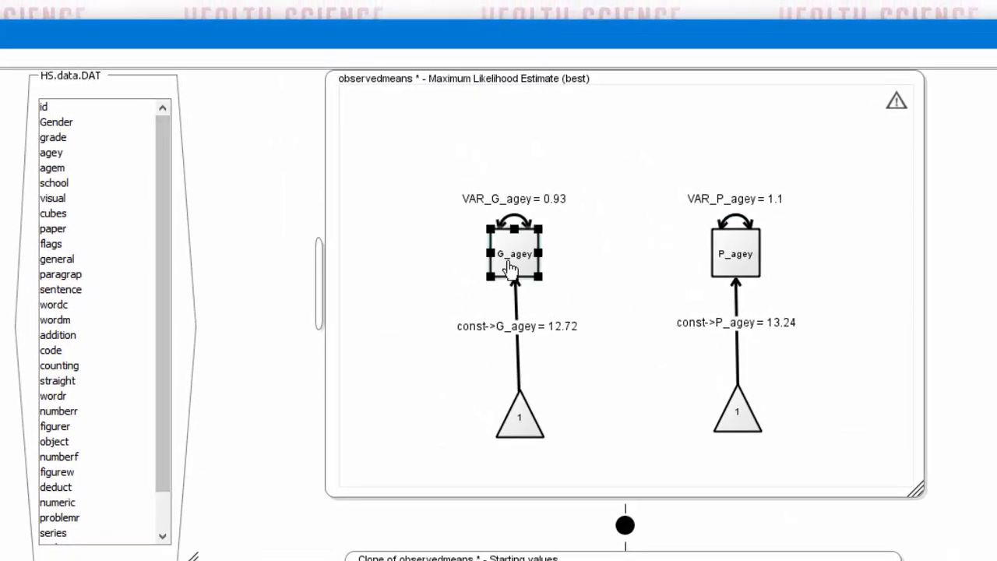
pyautogui.click(747, 265)
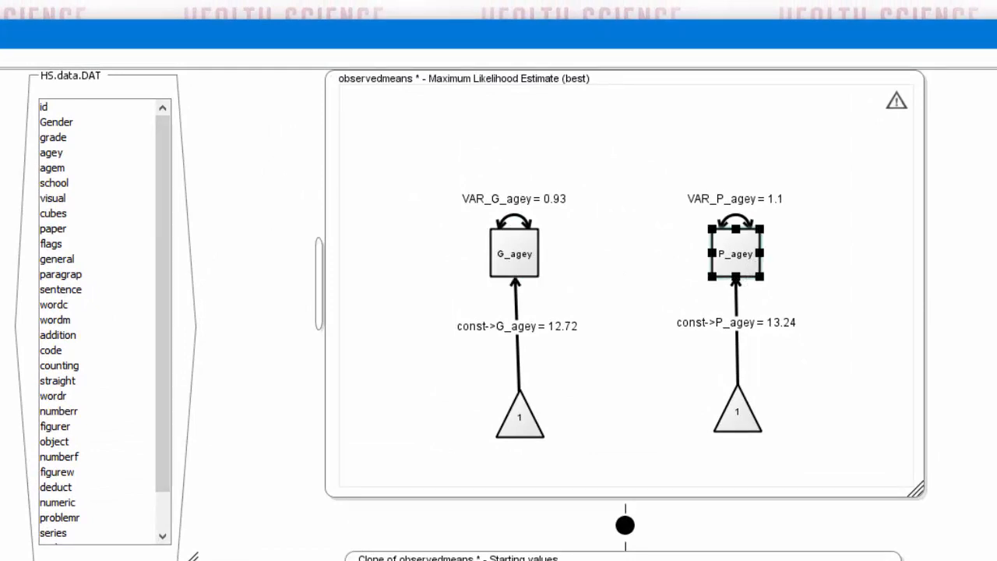
pyautogui.click(394, 332)
pyautogui.moveTo(160, 315); pyautogui.dragTo(157, 344)
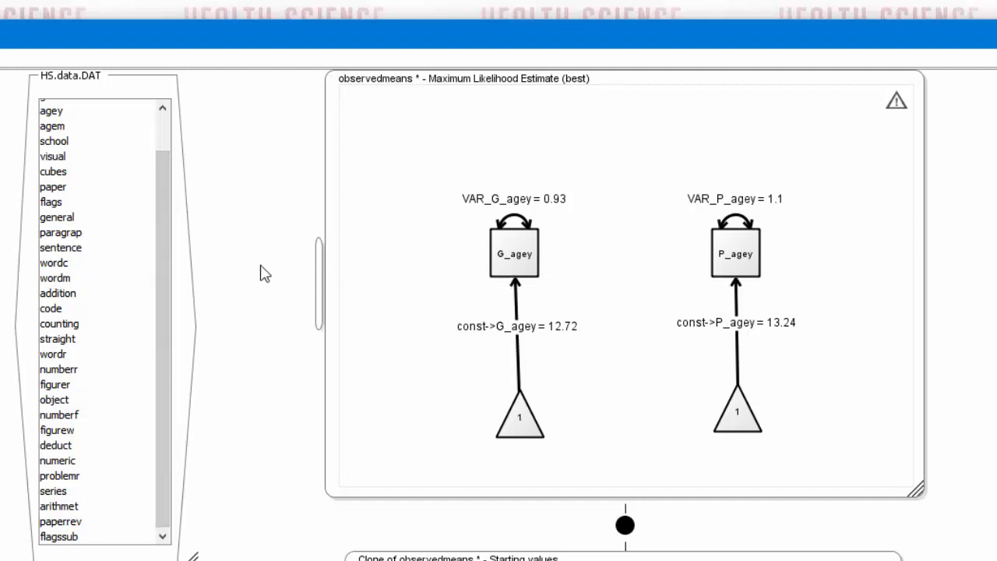
pyautogui.moveTo(159, 259); pyautogui.dragTo(163, 211)
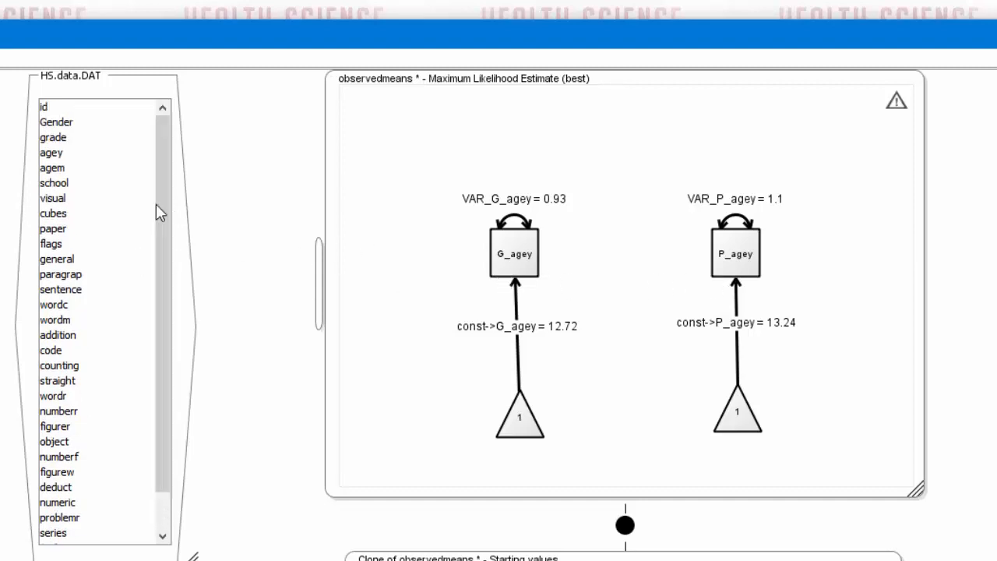
pyautogui.click(55, 154)
pyautogui.moveTo(55, 158); pyautogui.dragTo(513, 250)
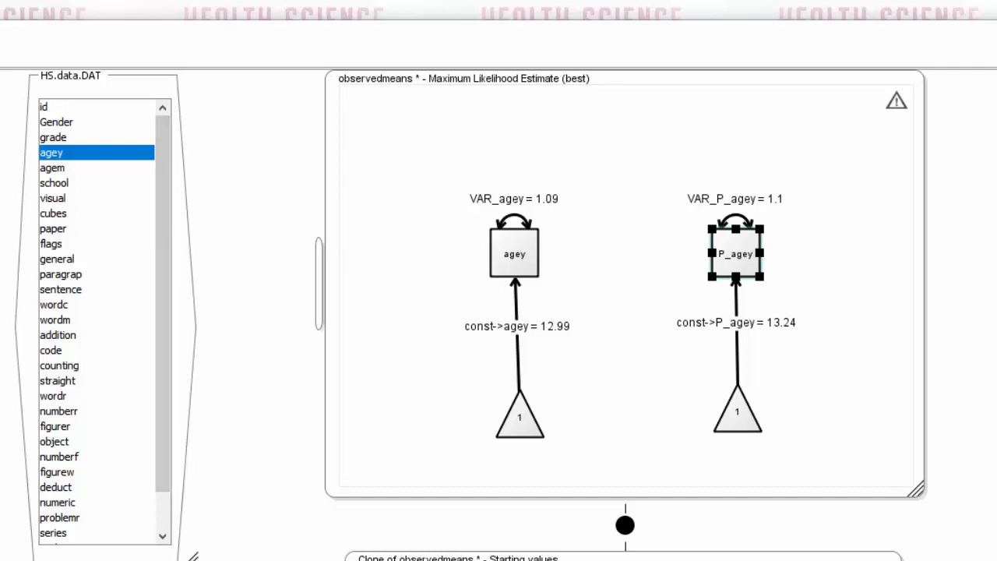
# Switch to sem_equivalents_basic_stats.pdf in Adobe Acrobat Pro and read the page 7 section on grouping by the school variable
pyautogui.moveTo(0, 2); pyautogui.dragTo(568, 87)
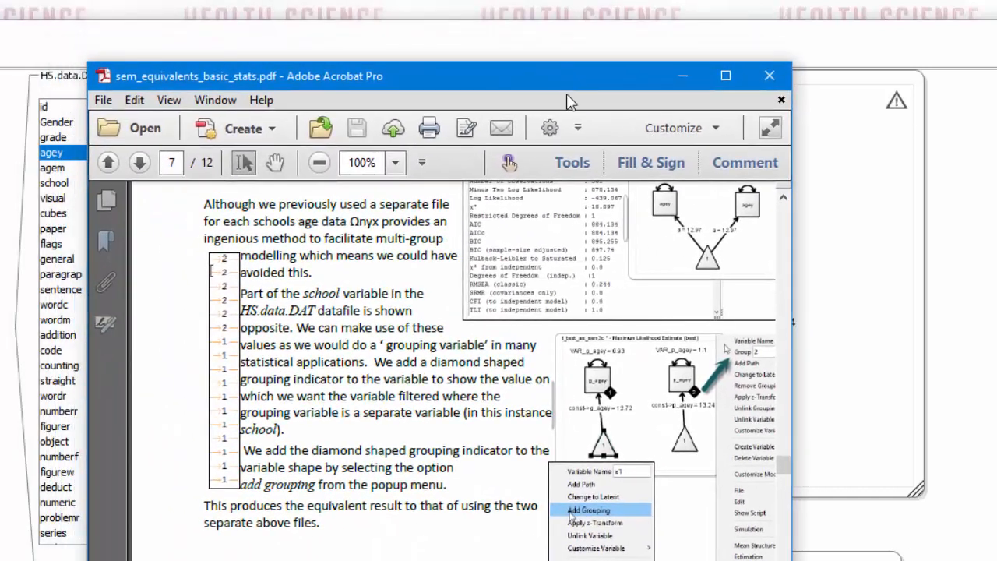
pyautogui.scroll(1, 550, 240)
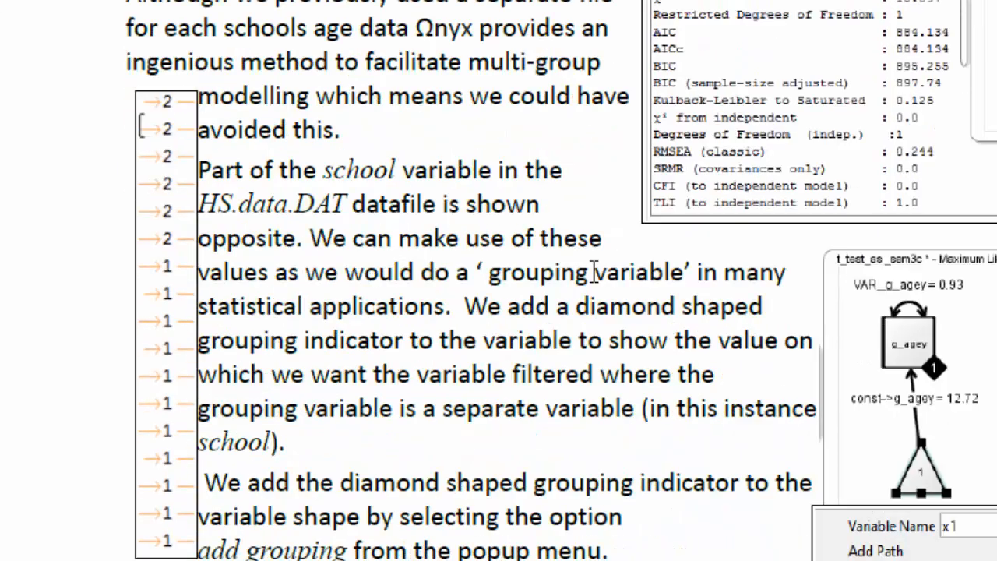
pyautogui.scroll(-1, 594, 272)
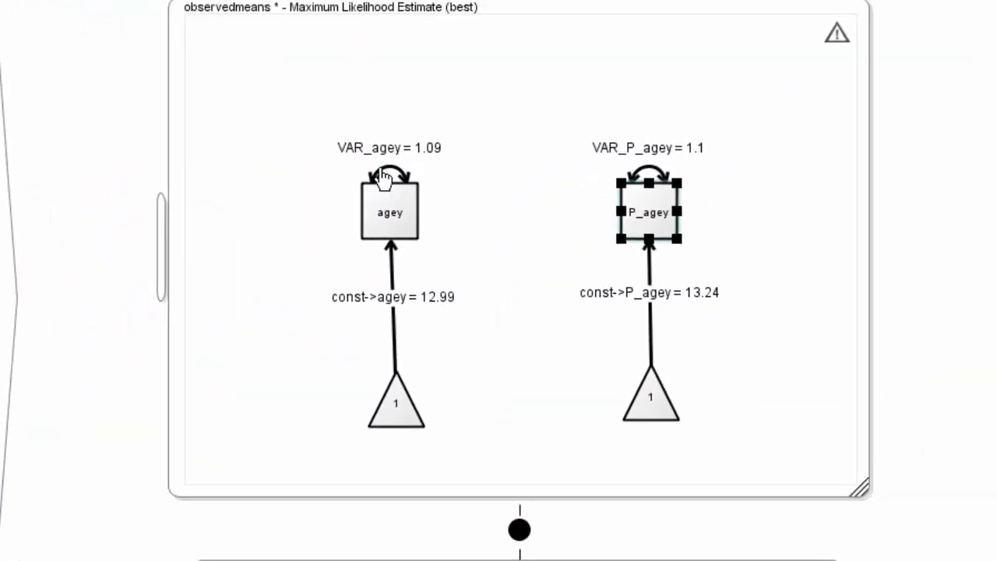
# Add a grouping by school to the agey variable in the observedmeans model and set its group to 1
pyautogui.click(470, 74)
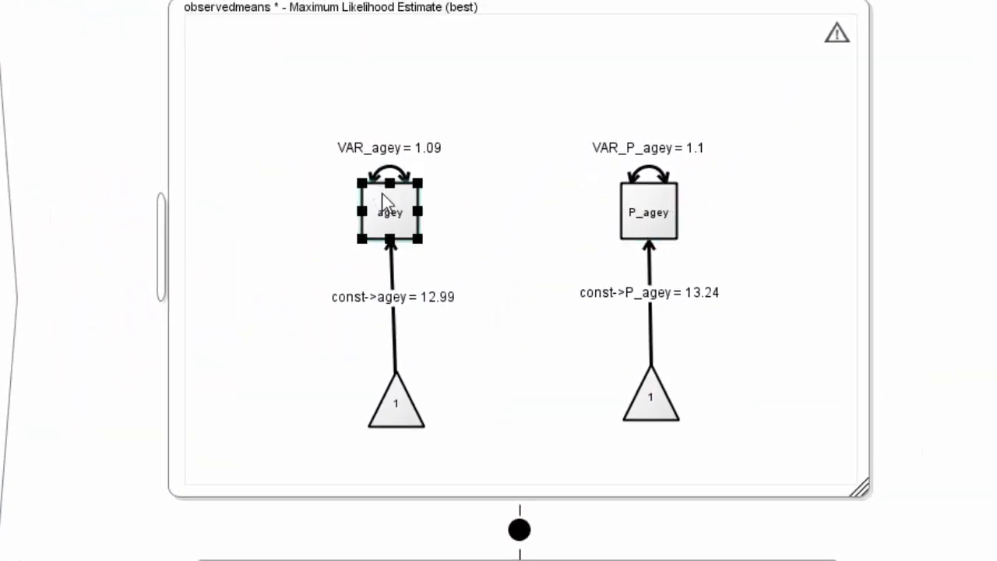
pyautogui.rightClick(387, 207)
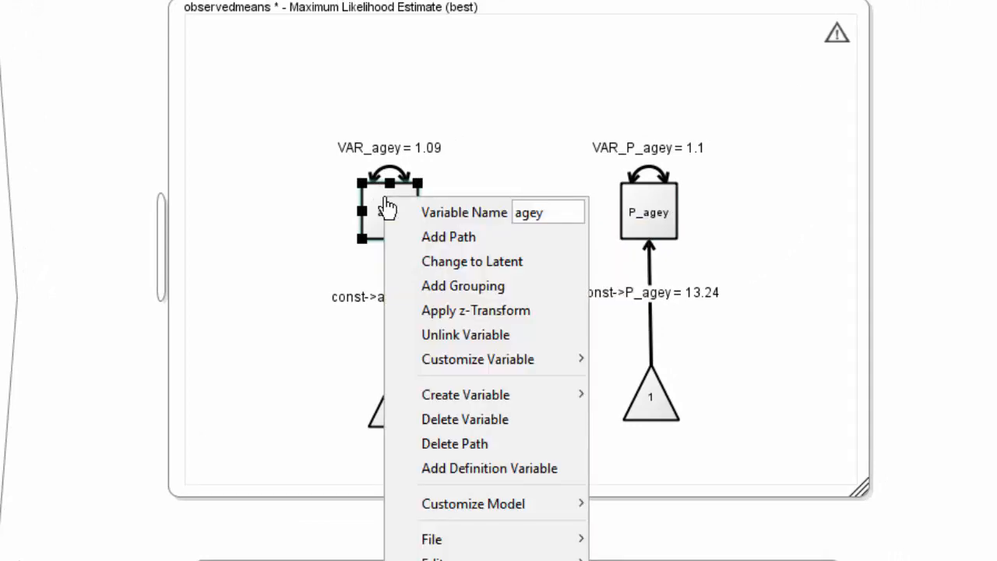
pyautogui.click(403, 294)
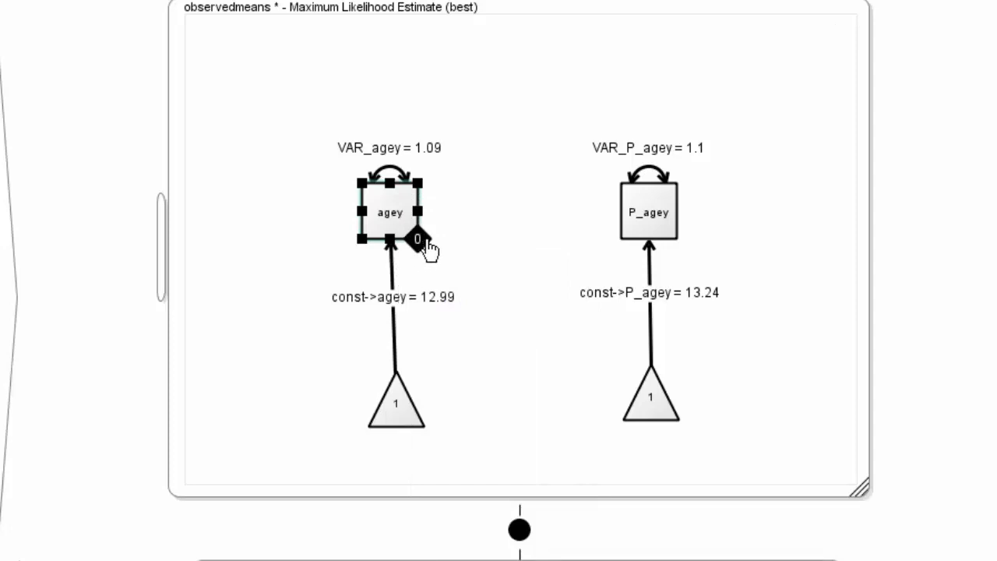
pyautogui.rightClick(385, 211)
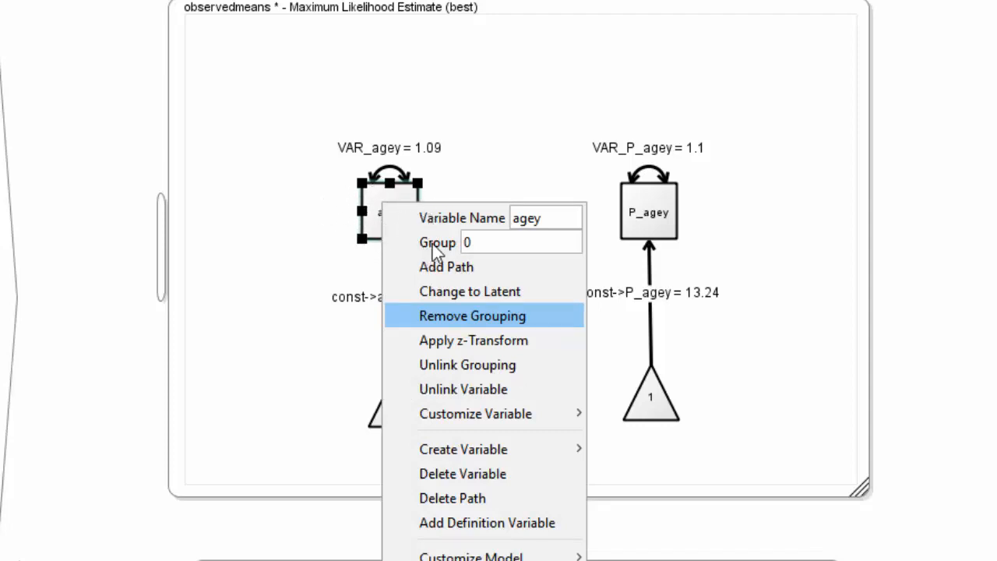
pyautogui.click(480, 243)
pyautogui.moveTo(477, 243); pyautogui.dragTo(462, 237)
pyautogui.write('1')
pyautogui.click(325, 264)
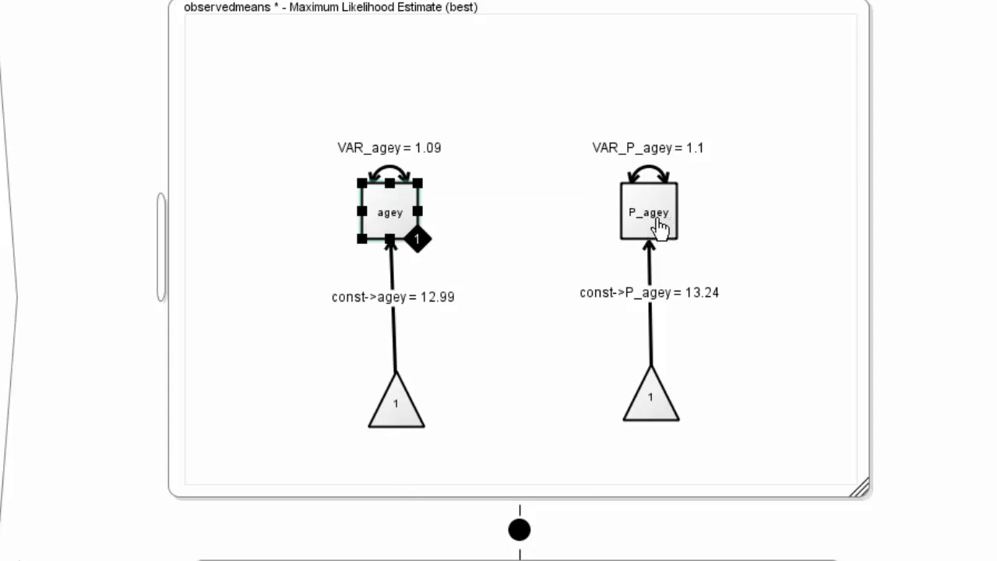
# Add a grouping to the P_agey variable and link its grouping indicator to the school variable of HS.data.DAT
pyautogui.moveTo(658, 225)
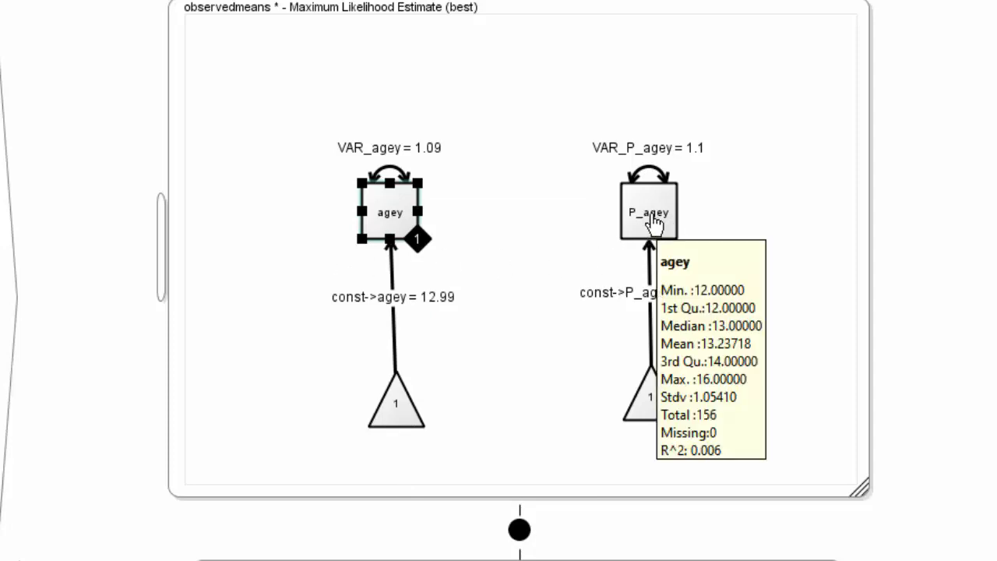
pyautogui.click(654, 224)
pyautogui.rightClick(655, 224)
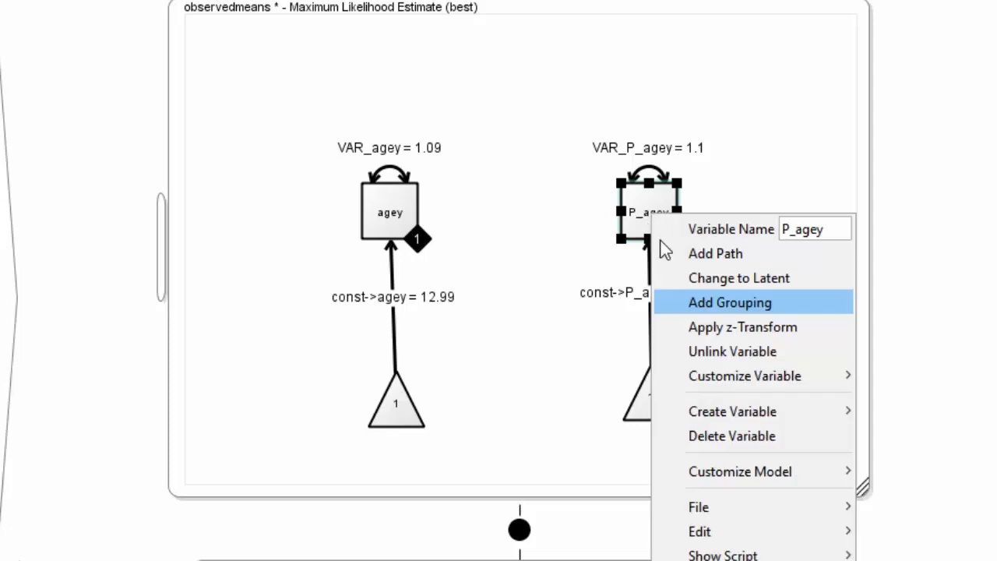
pyautogui.click(686, 304)
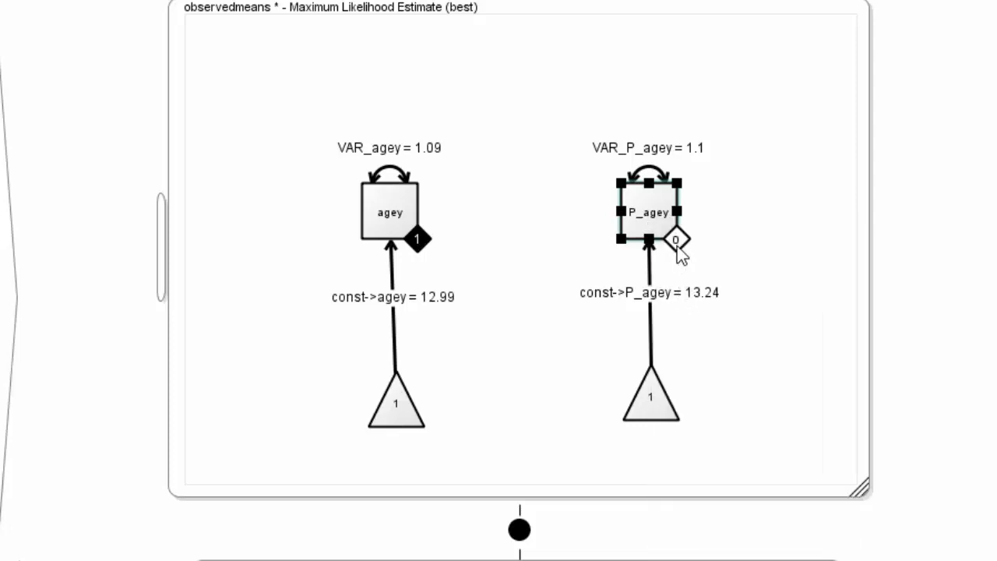
pyautogui.rightClick(680, 254)
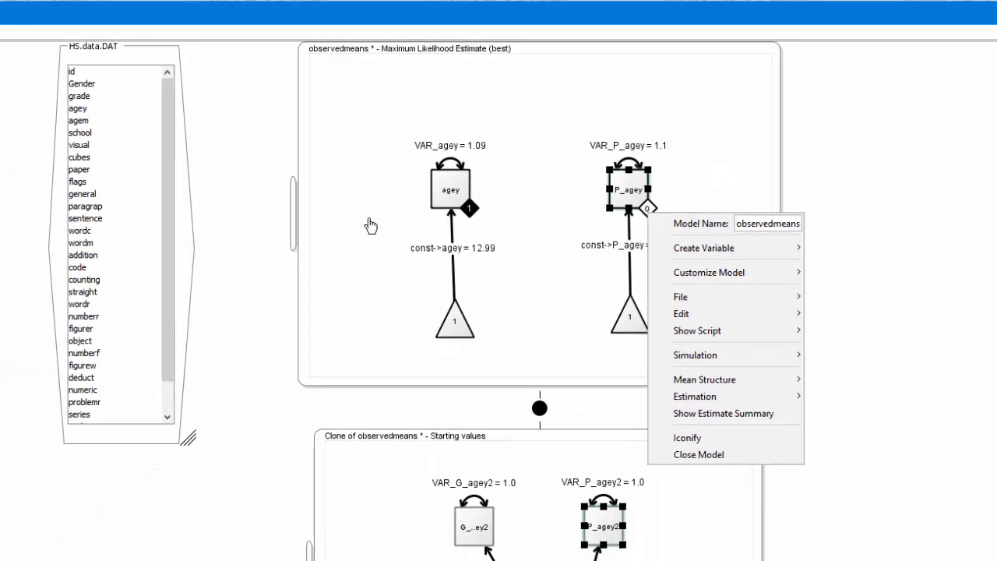
pyautogui.click(370, 226)
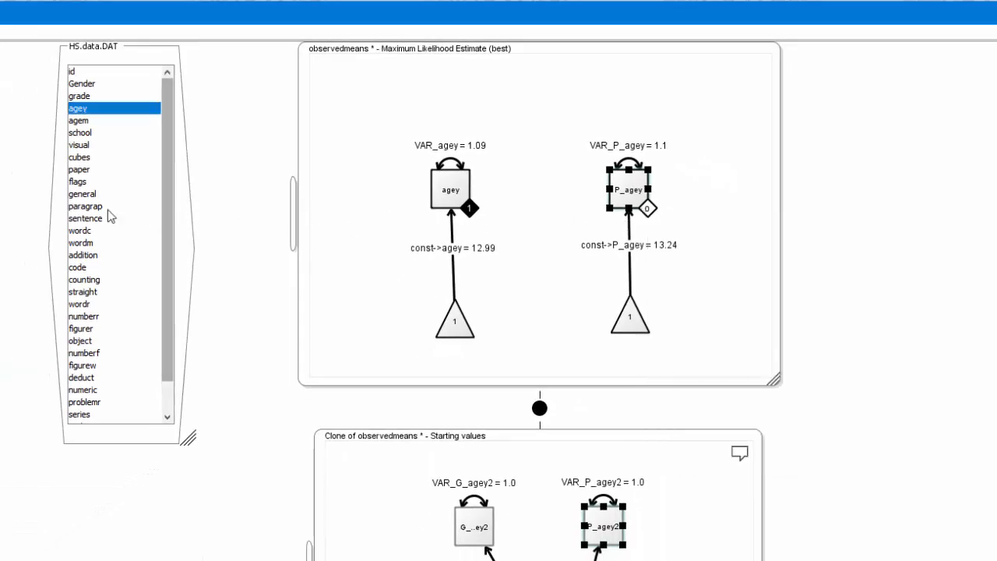
pyautogui.click(77, 134)
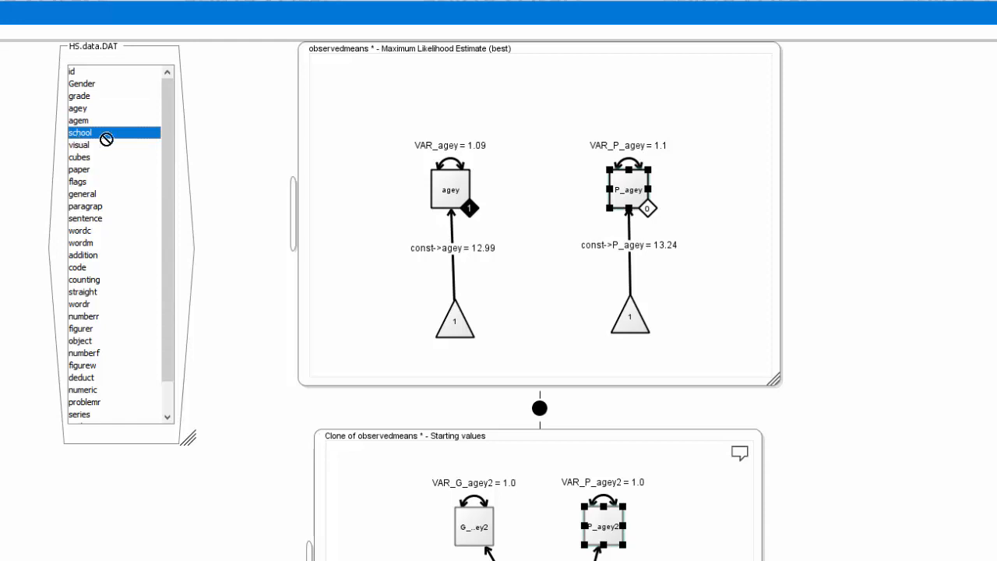
pyautogui.click(648, 210)
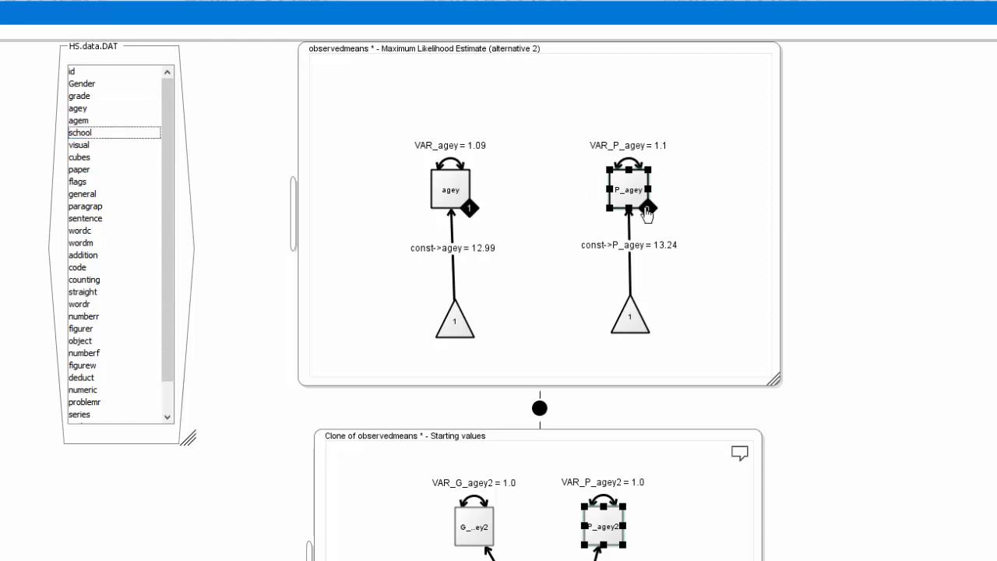
# Set the group value of the P_agey variable to 2
pyautogui.rightClick(647, 211)
pyautogui.doubleClick(709, 236)
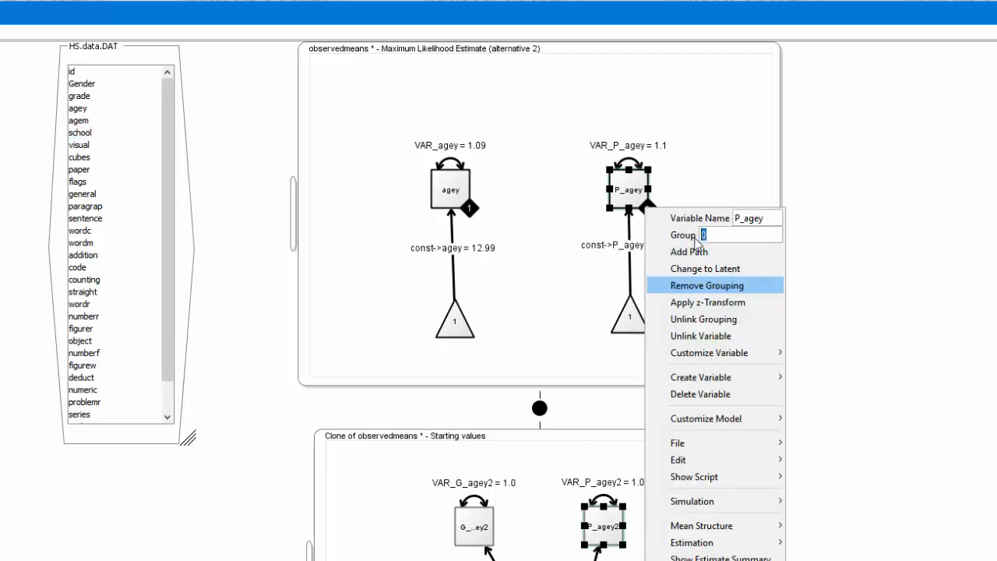
pyautogui.write('2')
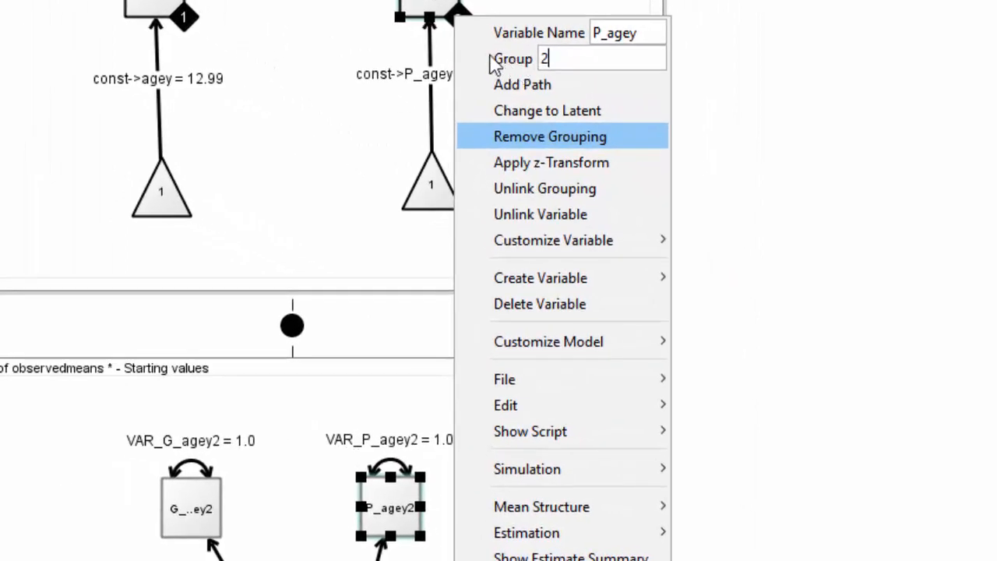
pyautogui.click(359, 25)
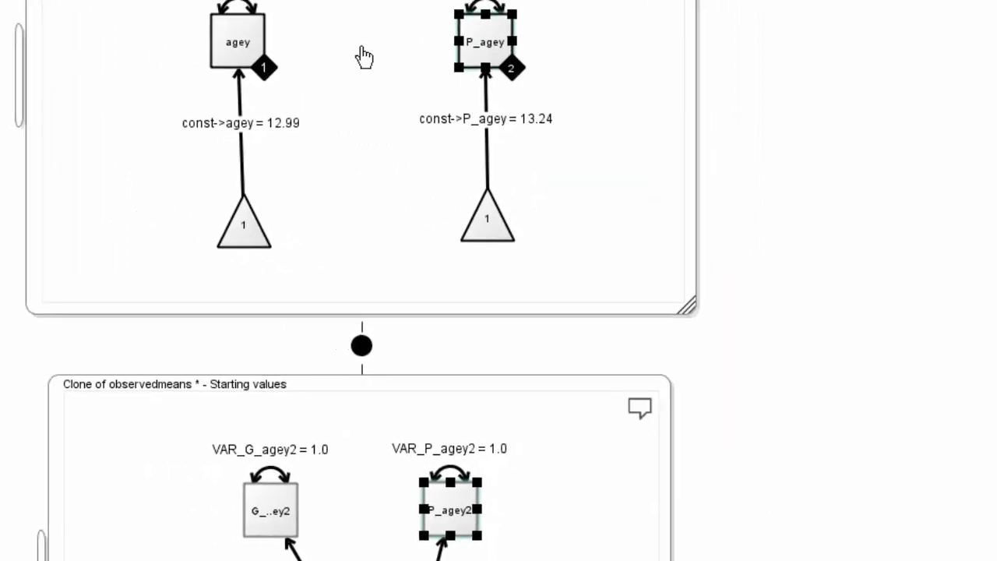
# Link the agey variable of HS.data.DAT to the P_agey variable in the observedmeans model
pyautogui.click(402, 156)
pyautogui.moveTo(68, 82); pyautogui.dragTo(631, 180)
pyautogui.moveTo(40, 81); pyautogui.dragTo(617, 162)
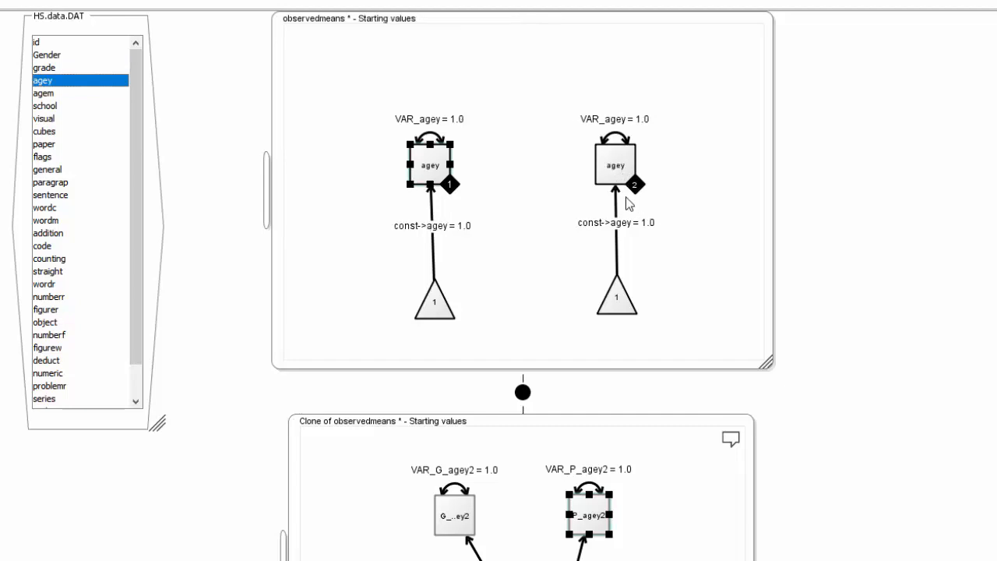
# Rename the group 1 agey variable in the observedmeans model to g_agey
pyautogui.rightClick(429, 172)
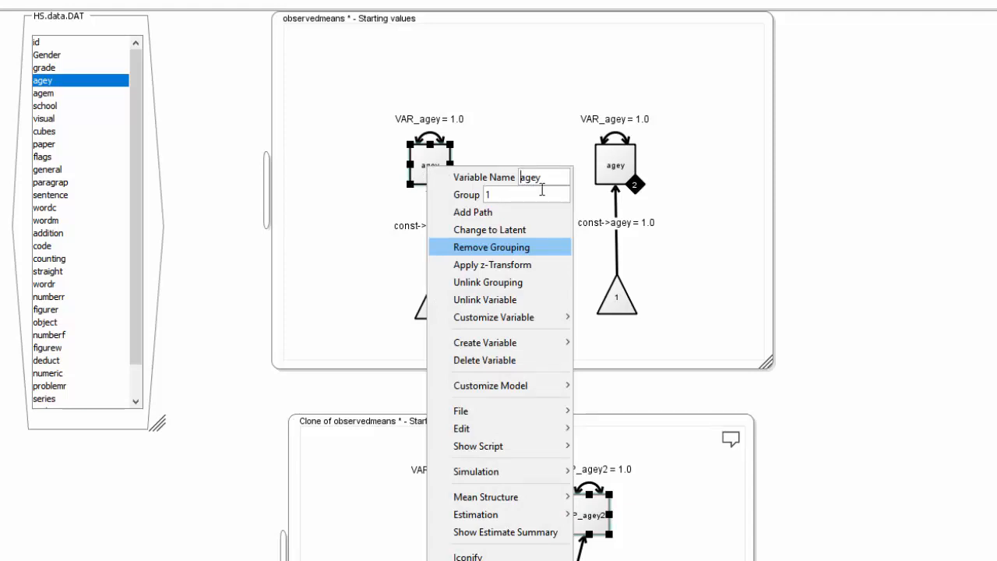
pyautogui.write('g')
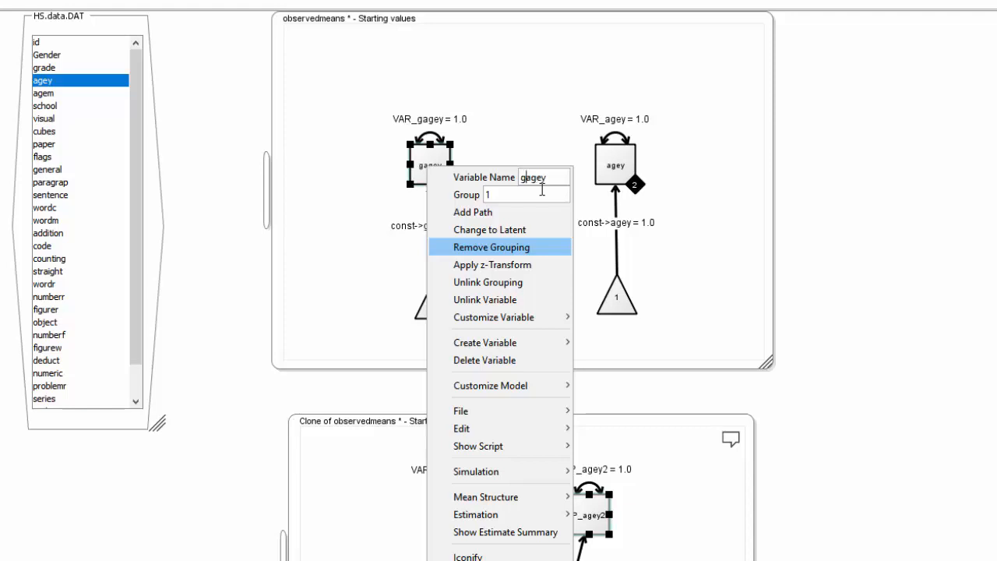
pyautogui.write('_')
pyautogui.press('Return')
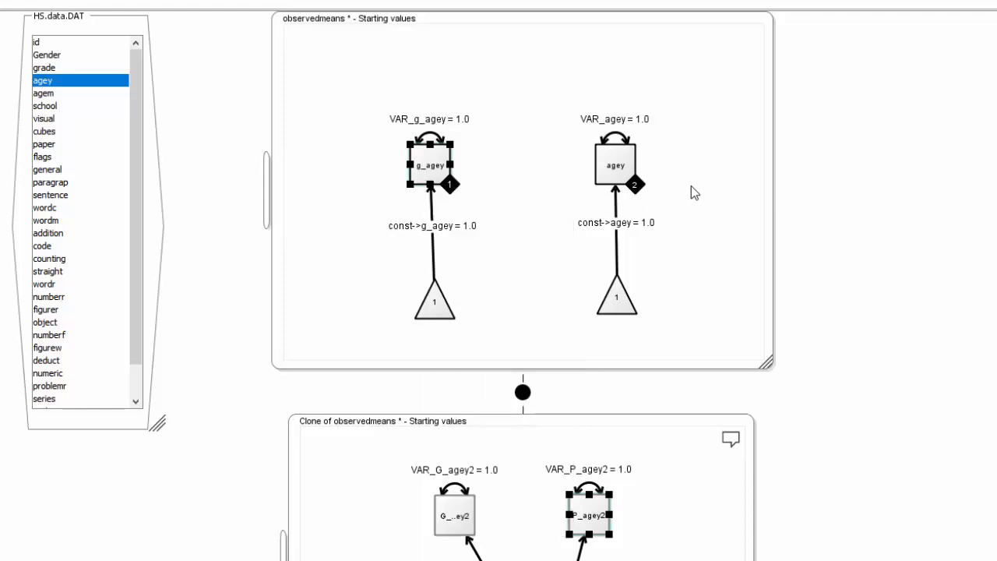
# Rename the group 2 agey variable in the observedmeans model to P_agey
pyautogui.click(616, 166)
pyautogui.rightClick(615, 166)
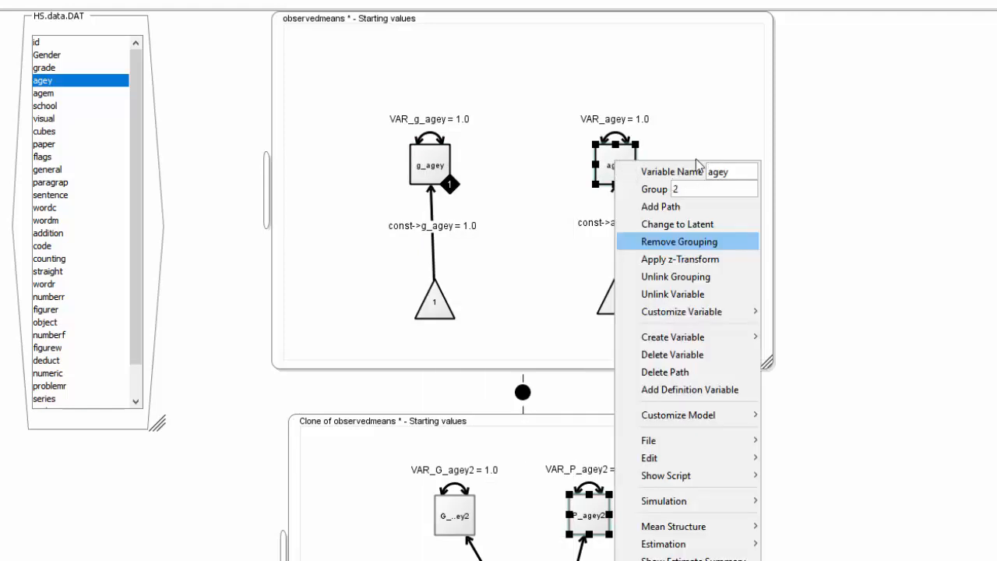
pyautogui.write('P')
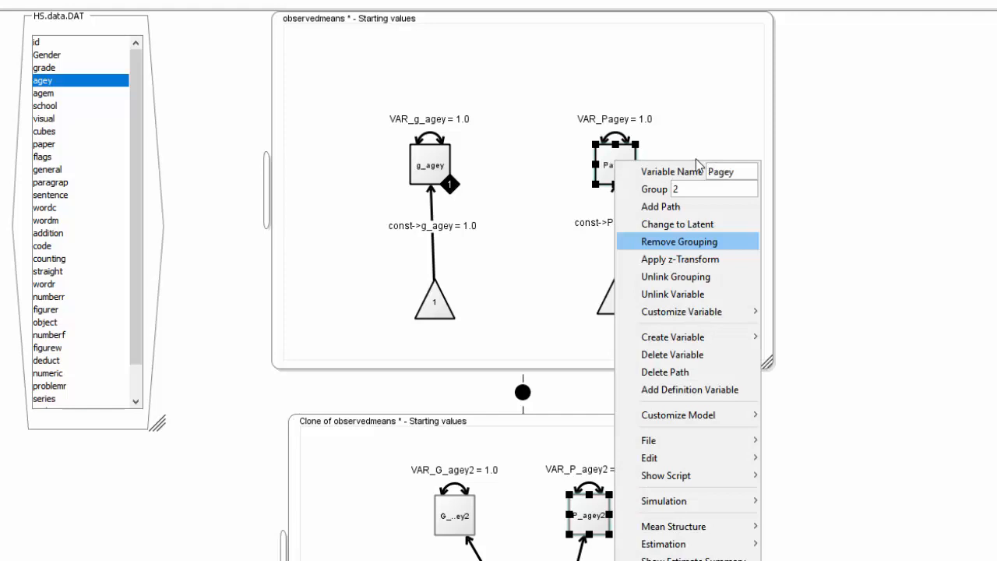
pyautogui.write('_')
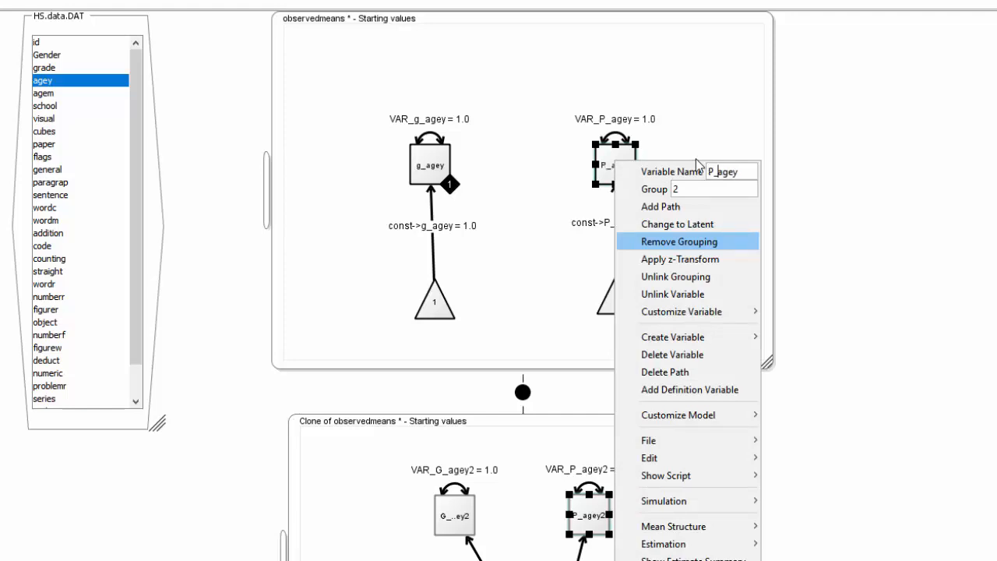
pyautogui.press('Return')
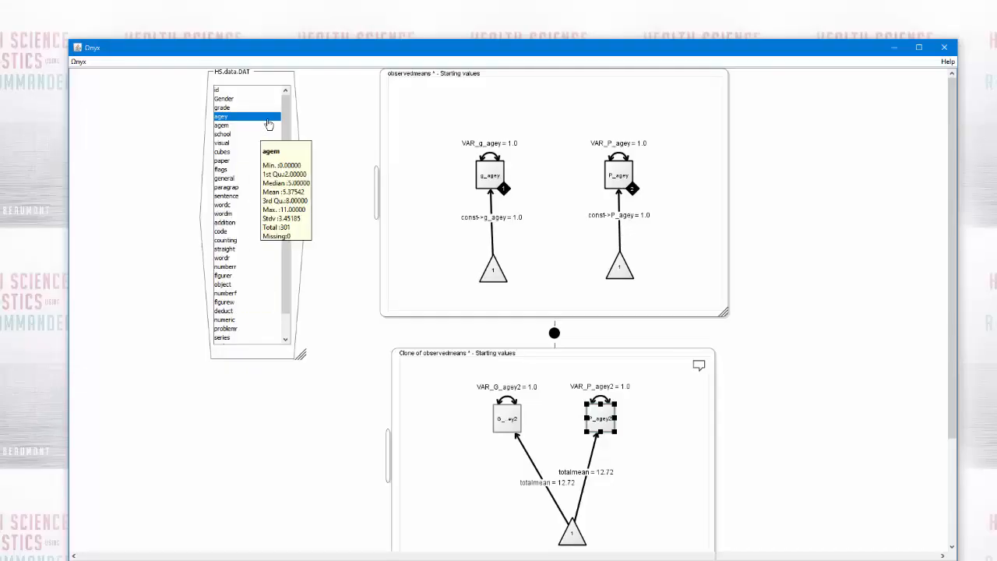
# Close the observedmeans model and its clone without saving the changes
pyautogui.rightClick(415, 213)
pyautogui.click(424, 382)
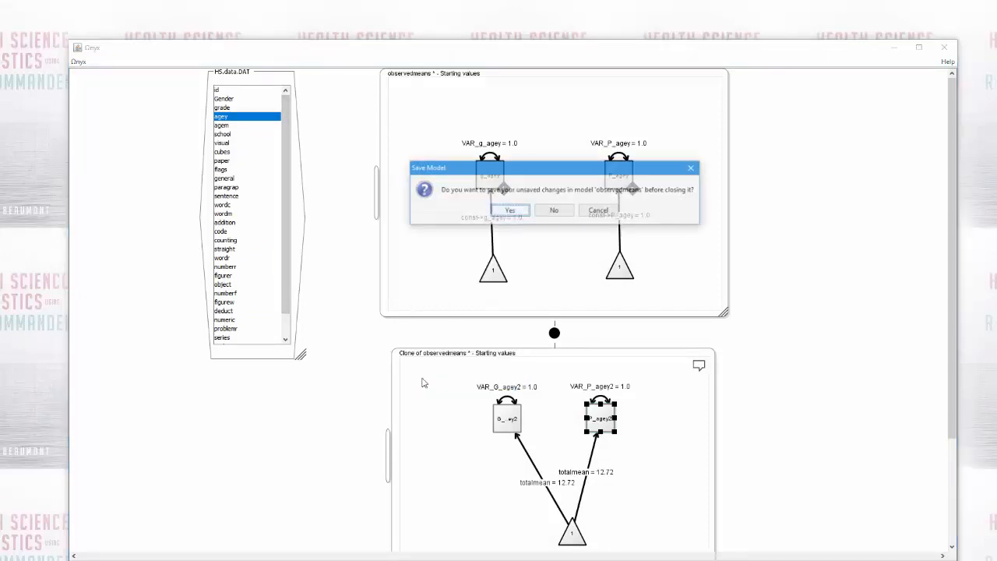
pyautogui.click(553, 216)
pyautogui.rightClick(430, 429)
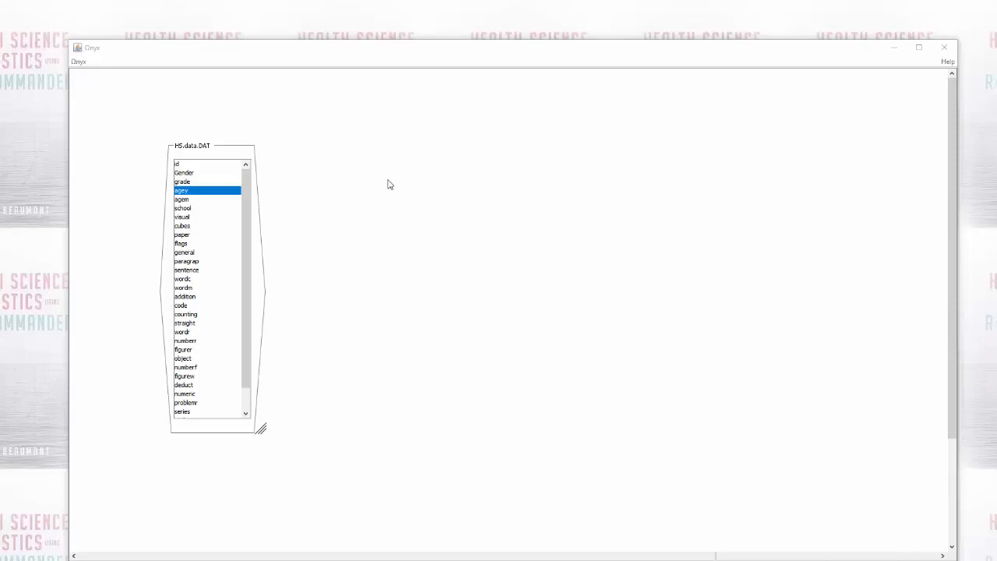
# Create a new empty model beside the HS.data.DAT panel and enlarge its frame
pyautogui.click(403, 132)
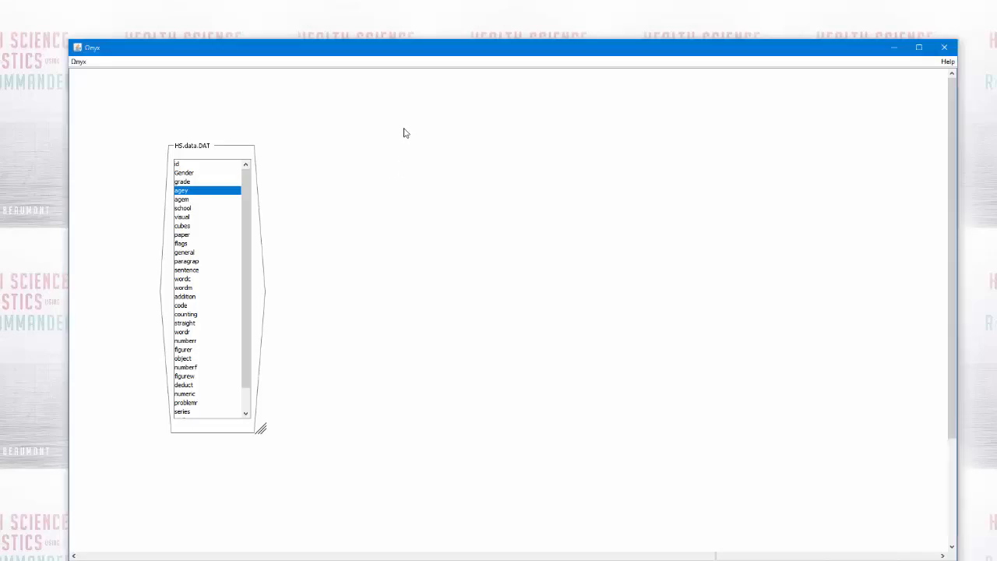
pyautogui.rightClick(404, 132)
pyautogui.moveTo(415, 136)
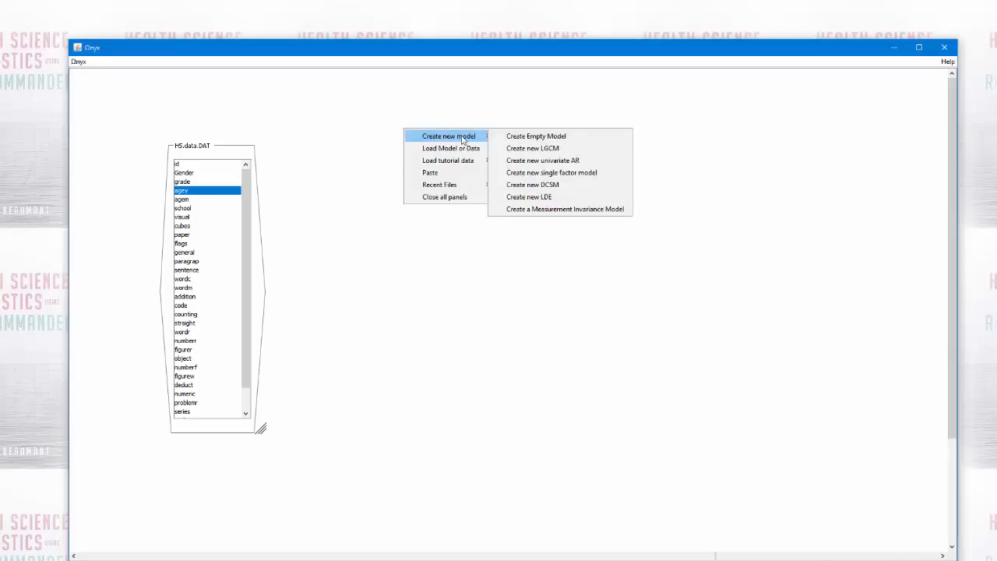
pyautogui.click(506, 137)
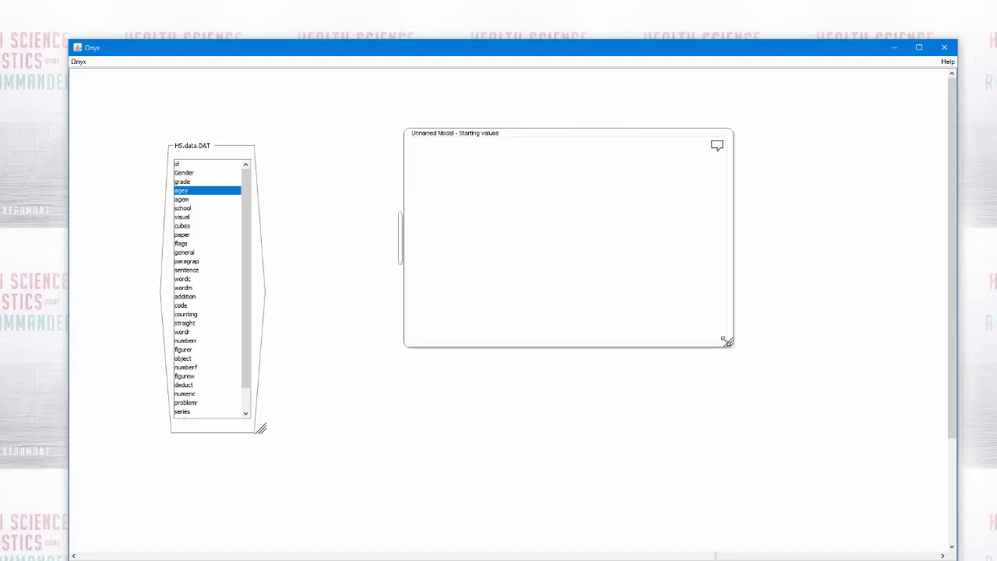
pyautogui.moveTo(734, 346); pyautogui.dragTo(769, 437)
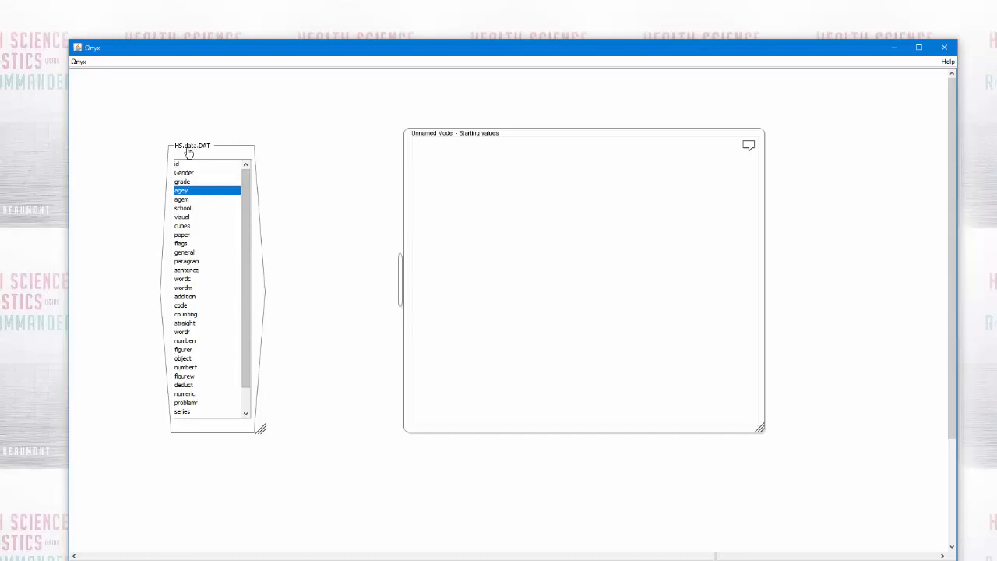
# Examine the school variable's summary in HS.data.DAT and the handout's section on the multiple indicator regression model
pyautogui.moveTo(267, 157)
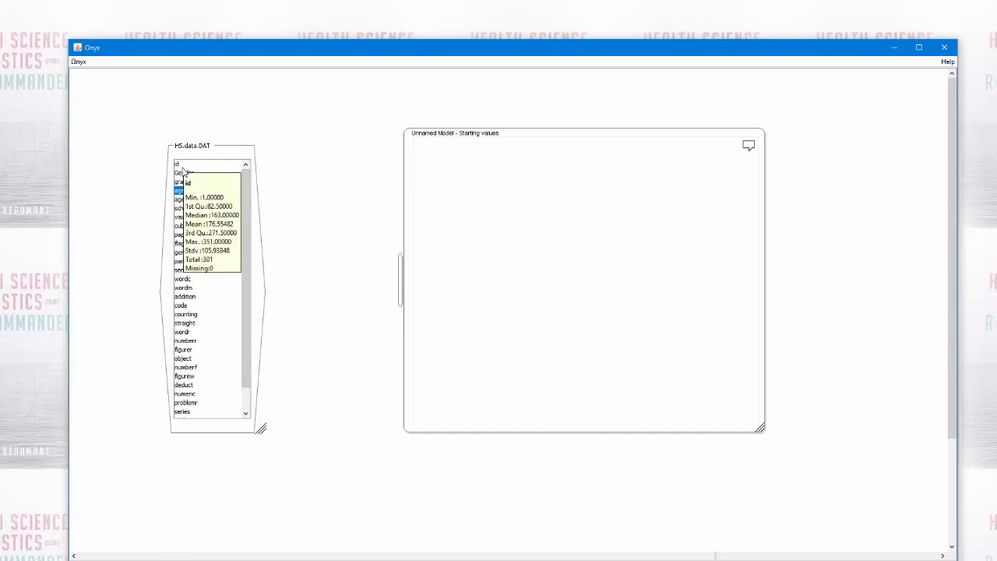
pyautogui.moveTo(180, 181)
pyautogui.moveTo(178, 214)
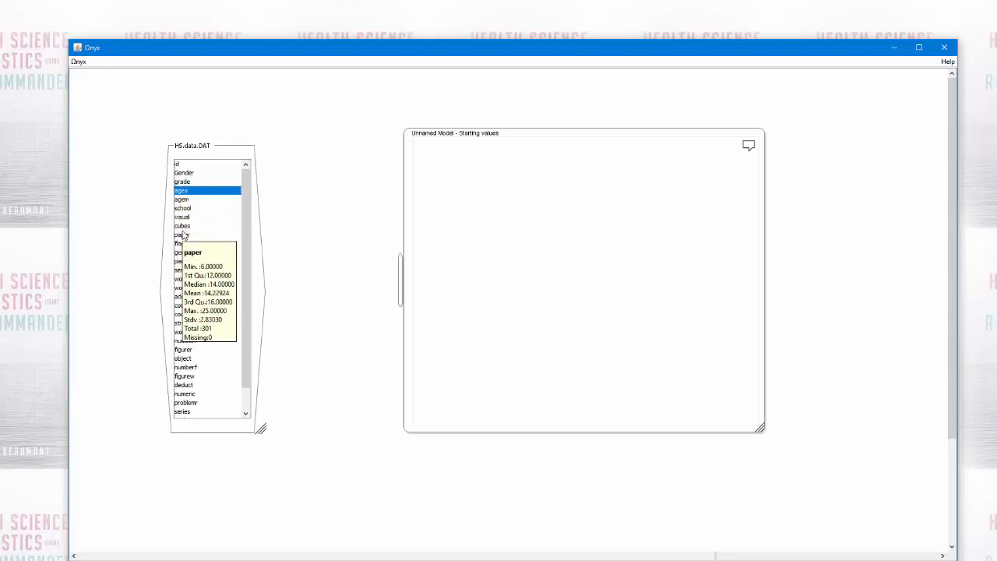
pyautogui.click(178, 209)
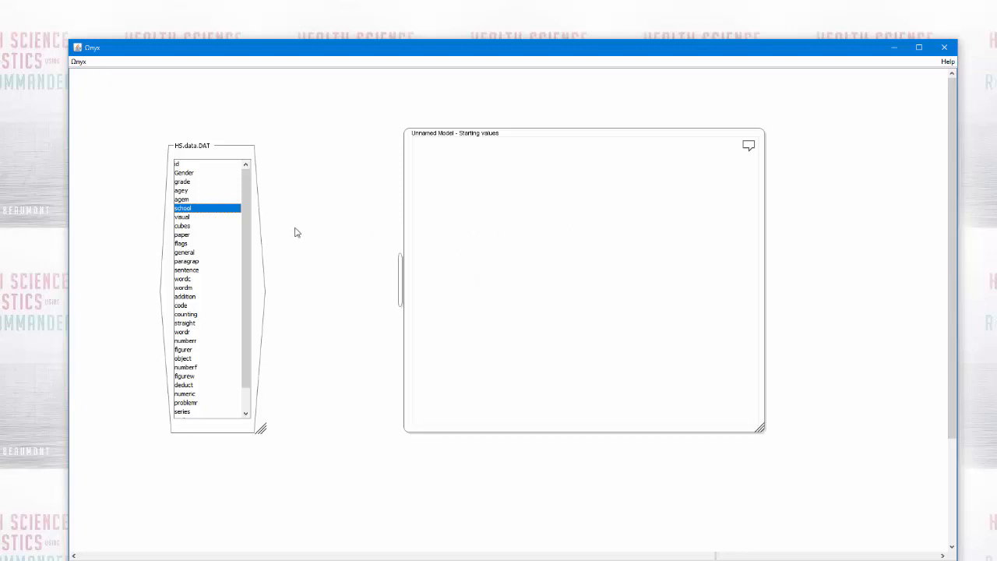
pyautogui.moveTo(183, 212)
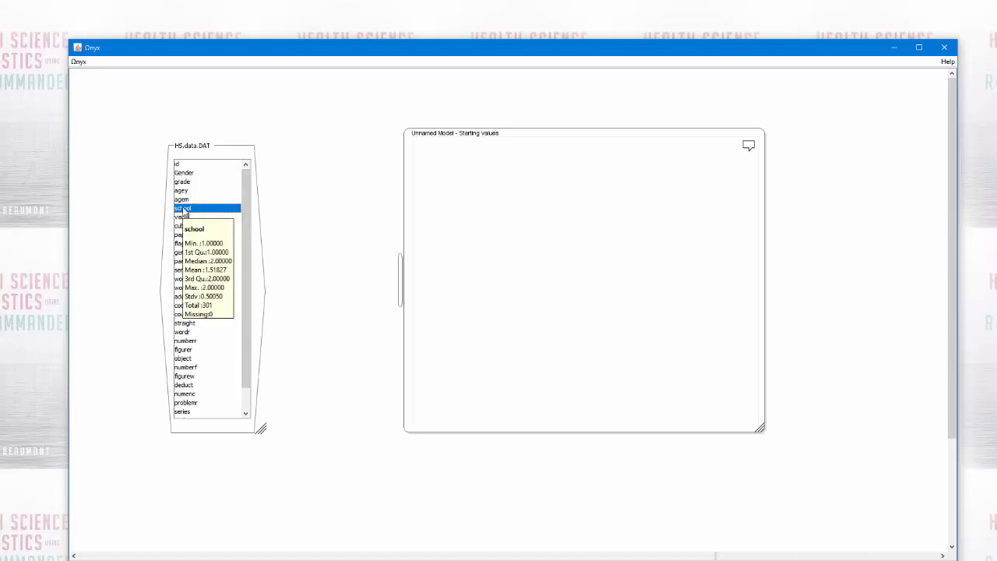
pyautogui.moveTo(208, 429)
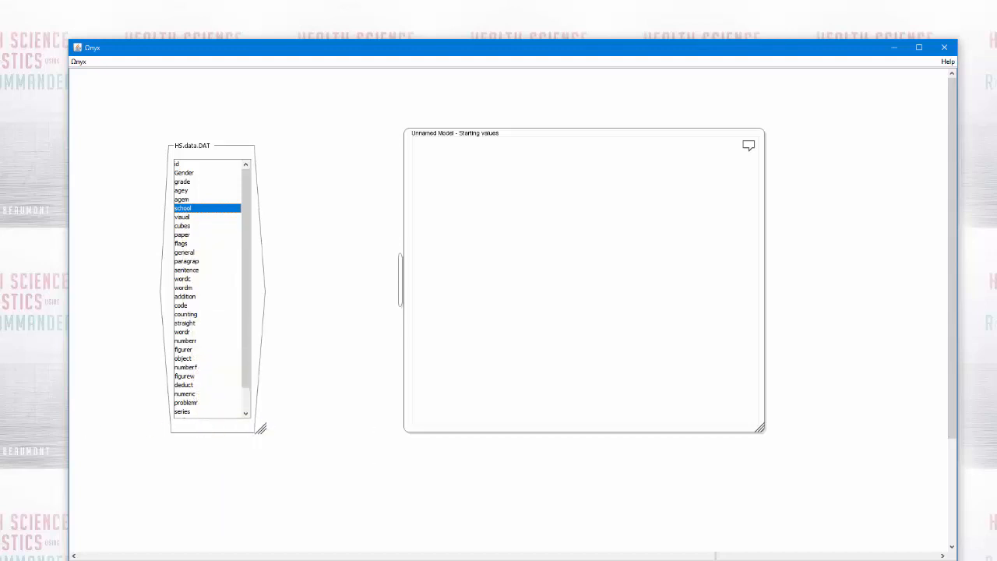
pyautogui.moveTo(0, 21); pyautogui.dragTo(470, 85)
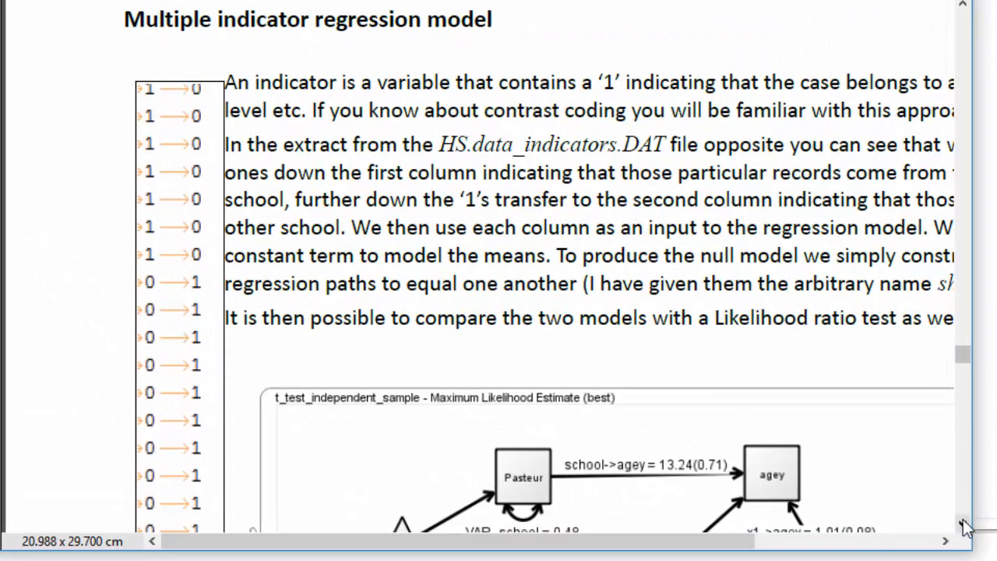
pyautogui.scroll(-2, 963, 523)
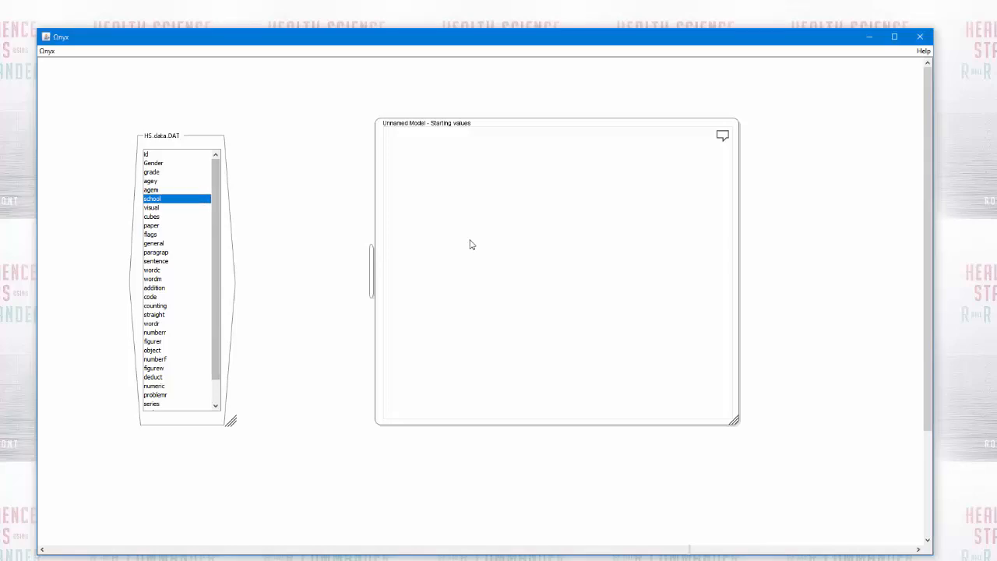
# Close the HS.data.DAT panel and load HS.data_indicators.DAT from the datasets folder into the workspace instead
pyautogui.rightClick(190, 421)
pyautogui.click(208, 539)
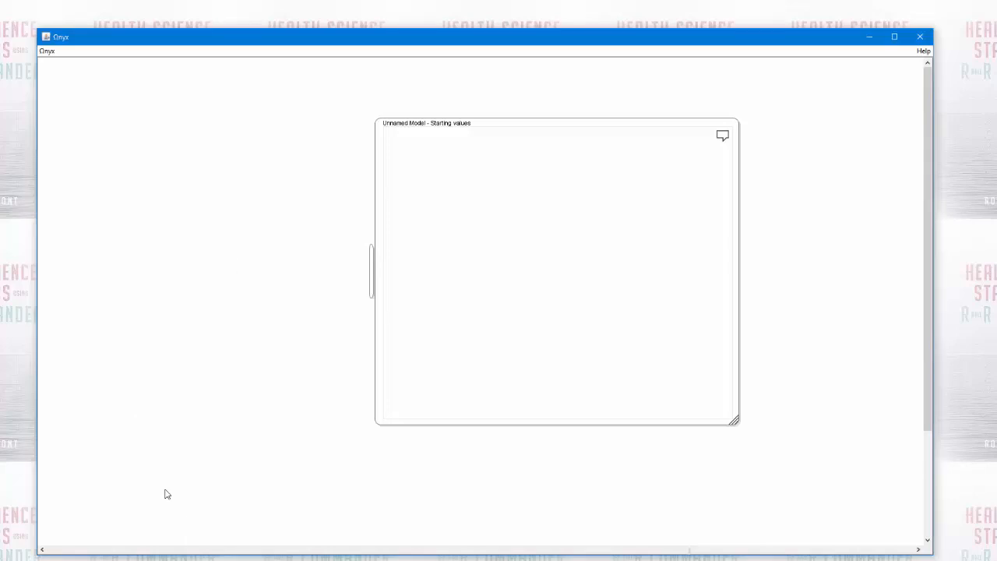
pyautogui.moveTo(0, 96); pyautogui.dragTo(427, 168)
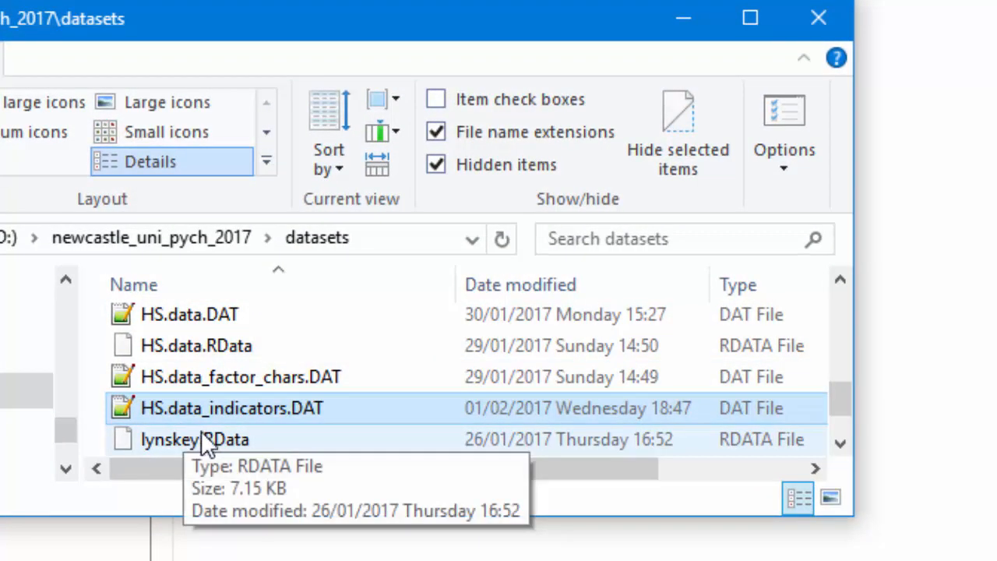
pyautogui.moveTo(250, 415); pyautogui.dragTo(0, 560)
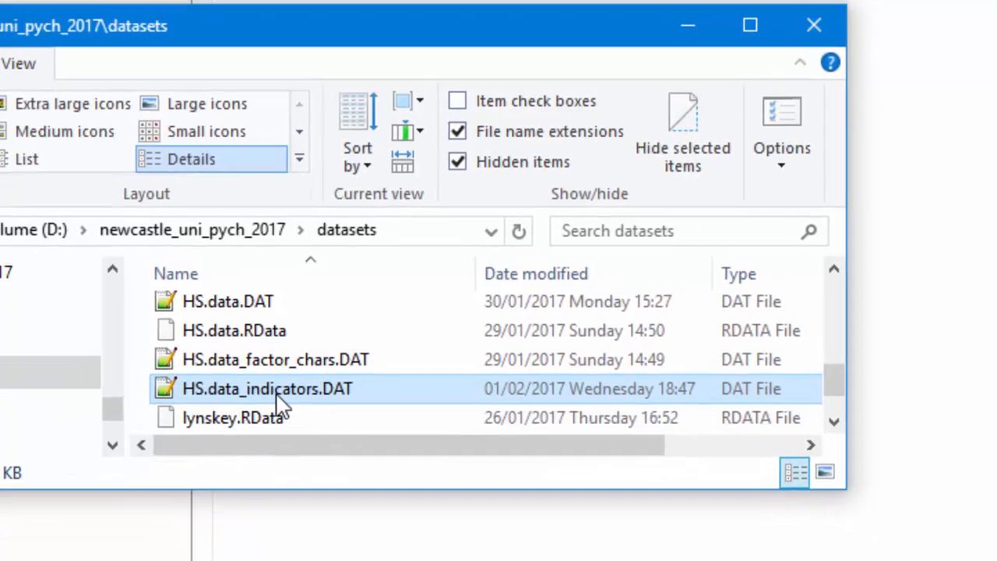
pyautogui.moveTo(70, 495)
pyautogui.mouseDown()
pyautogui.moveTo(75, 506)
pyautogui.moveTo(86, 502)
pyautogui.mouseUp()
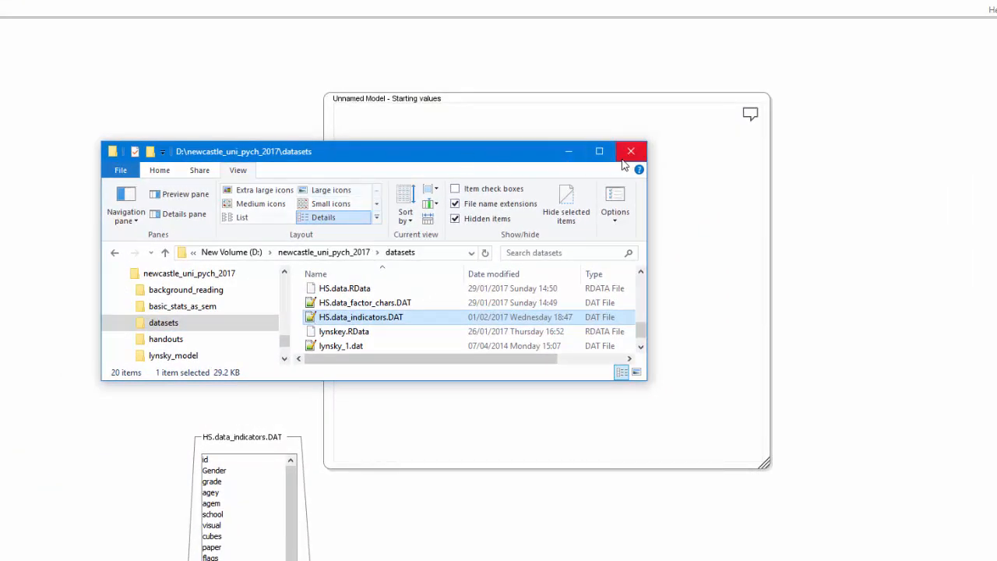
pyautogui.click(556, 156)
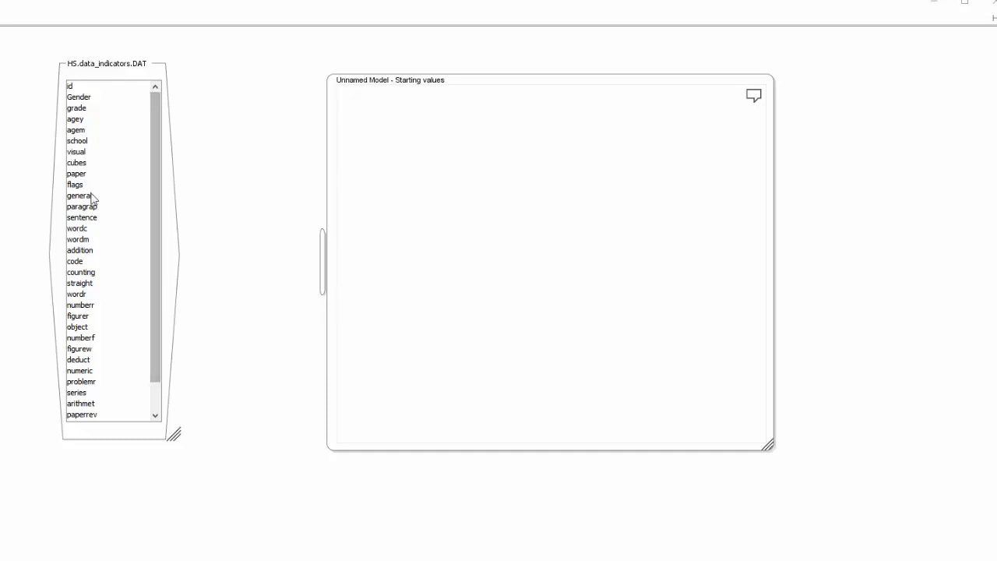
# Add agey from HS.data_indicators.DAT to the unnamed model, enlarge the model frame and place agey in its right half
pyautogui.click(75, 119)
pyautogui.moveTo(75, 123); pyautogui.dragTo(604, 222)
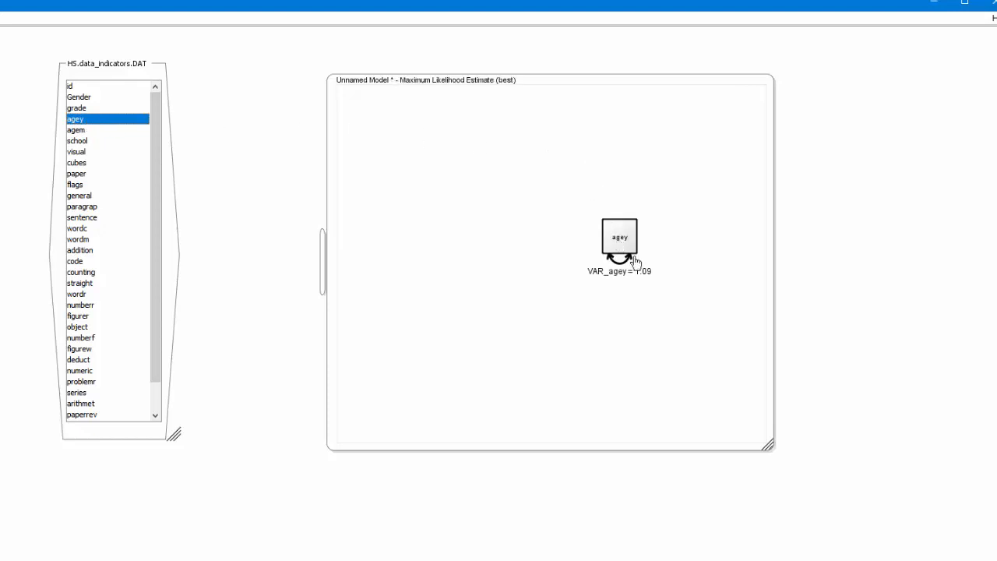
pyautogui.moveTo(769, 451); pyautogui.dragTo(927, 485)
pyautogui.moveTo(631, 248); pyautogui.dragTo(746, 255)
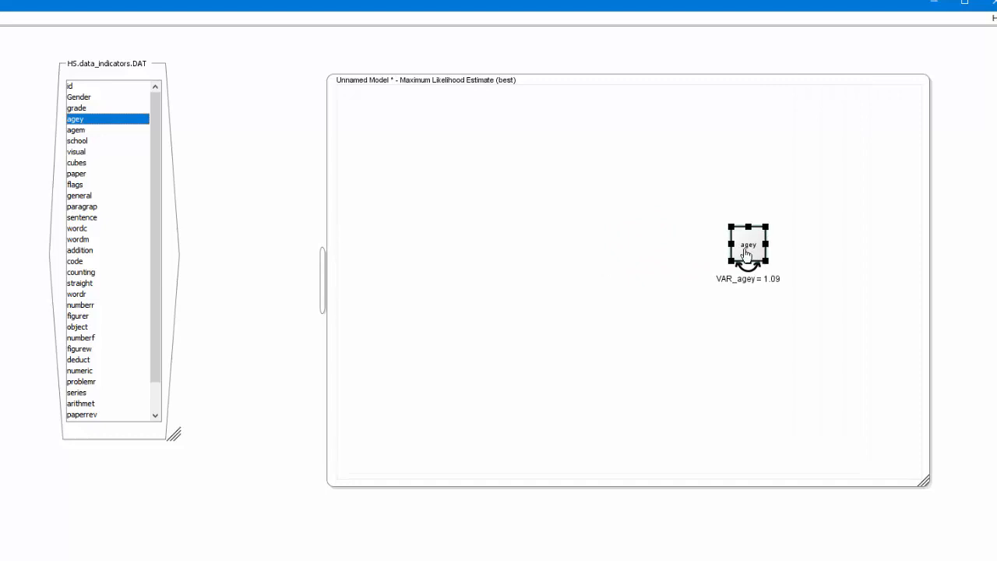
pyautogui.moveTo(747, 253)
pyautogui.click(520, 240)
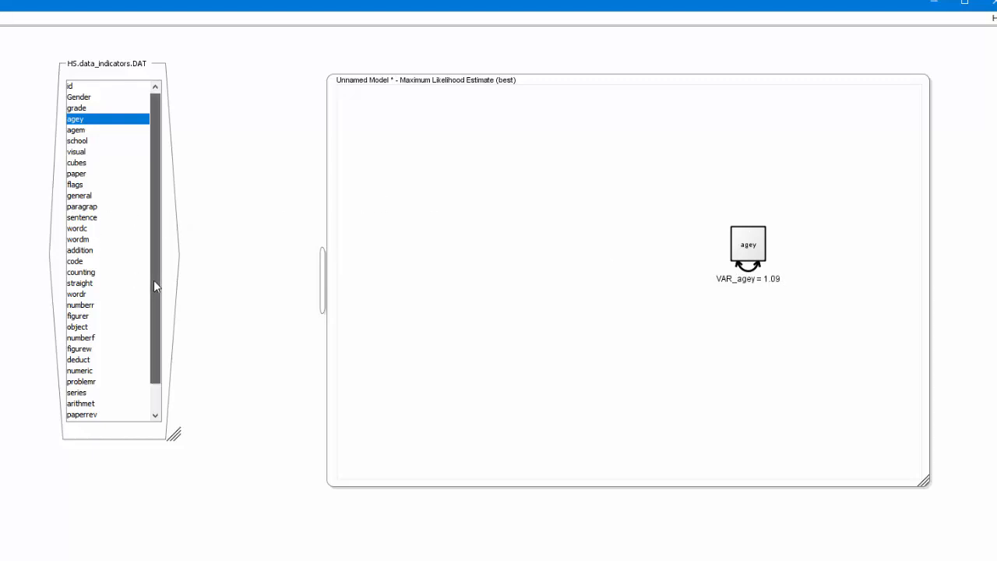
# Add the school_code and school_code2 variables from HS.data_indicators.DAT to the model, one below the other to the left of agey
pyautogui.moveTo(153, 283); pyautogui.dragTo(152, 318)
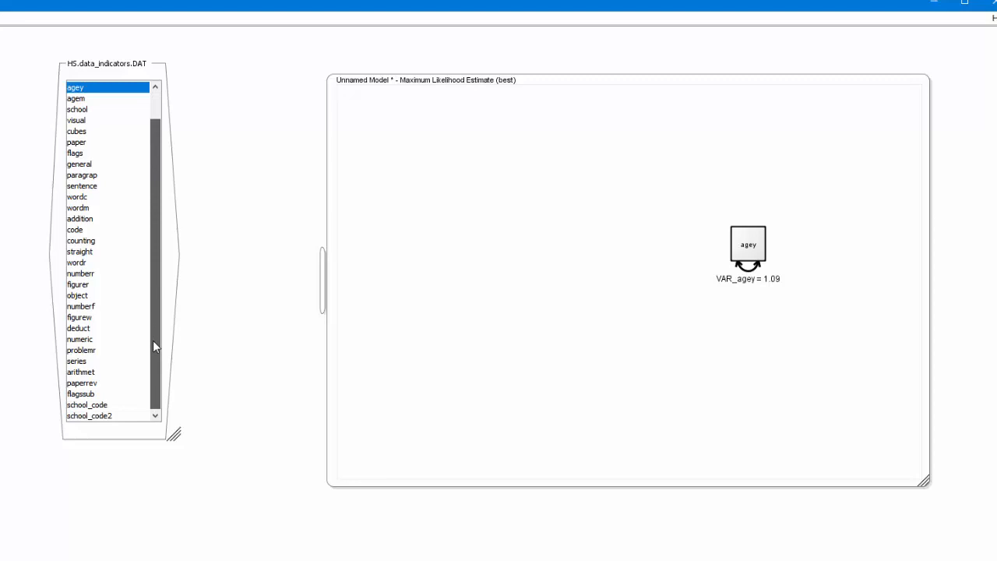
pyautogui.moveTo(71, 396)
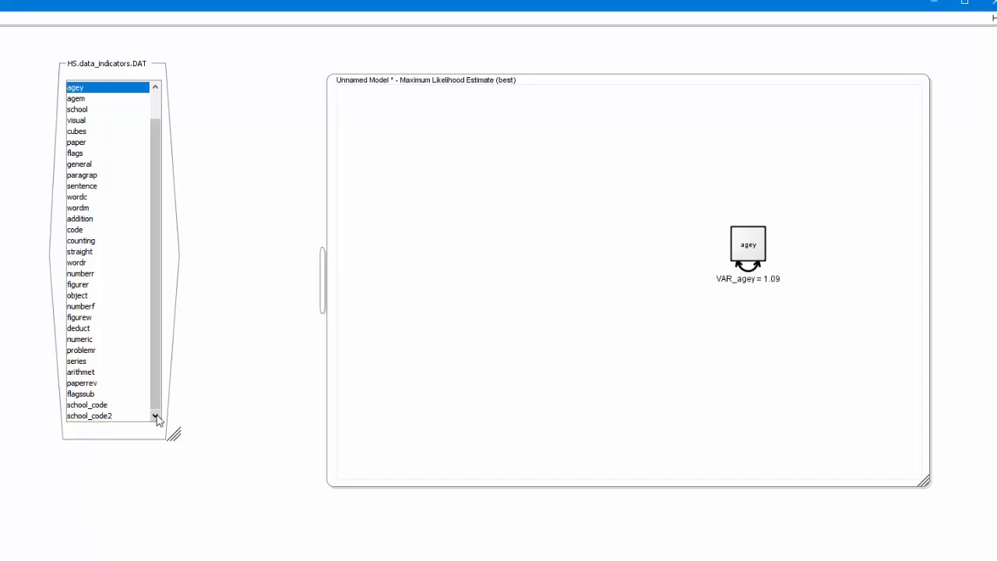
pyautogui.click(100, 406)
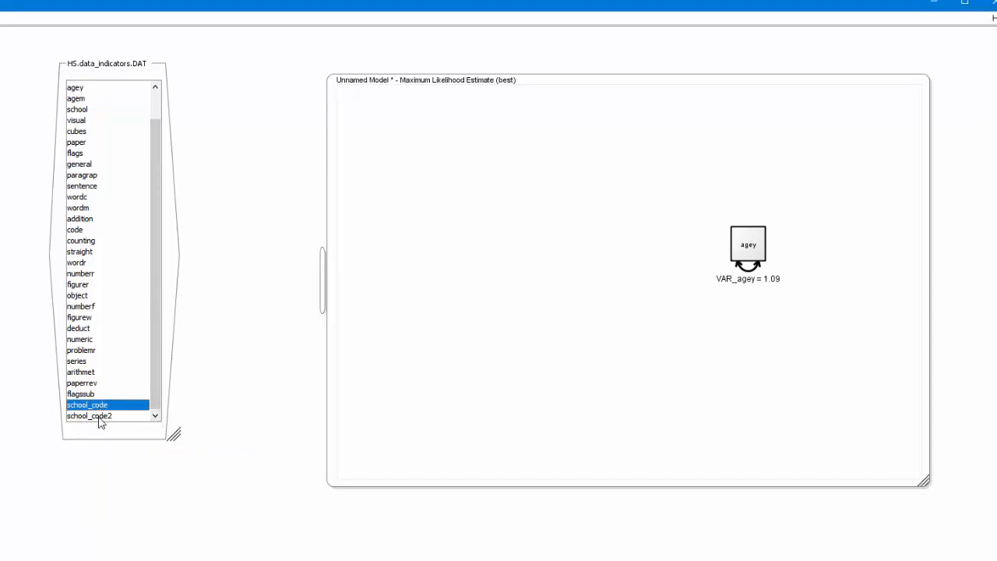
pyautogui.click(100, 421)
pyautogui.click(92, 405)
pyautogui.moveTo(92, 408); pyautogui.dragTo(449, 254)
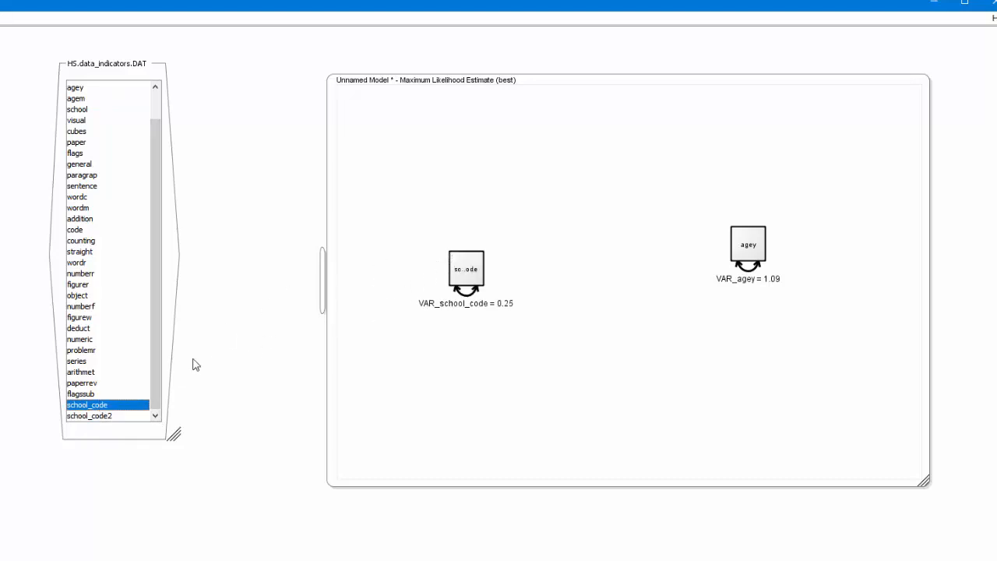
pyautogui.moveTo(99, 416); pyautogui.dragTo(499, 363)
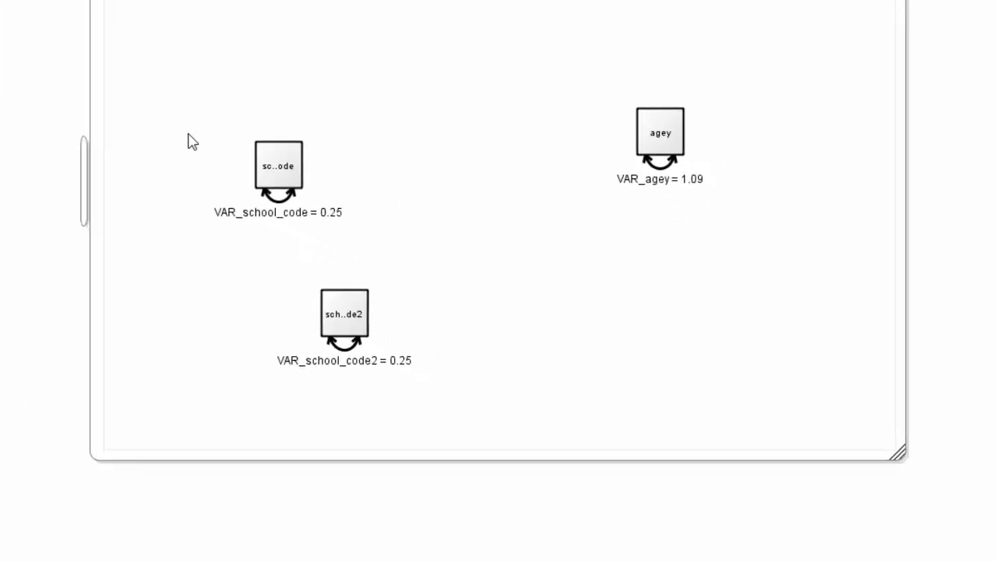
# Rename the school_code variable in the model to Grant_white
pyautogui.click(433, 260)
pyautogui.rightClick(191, 131)
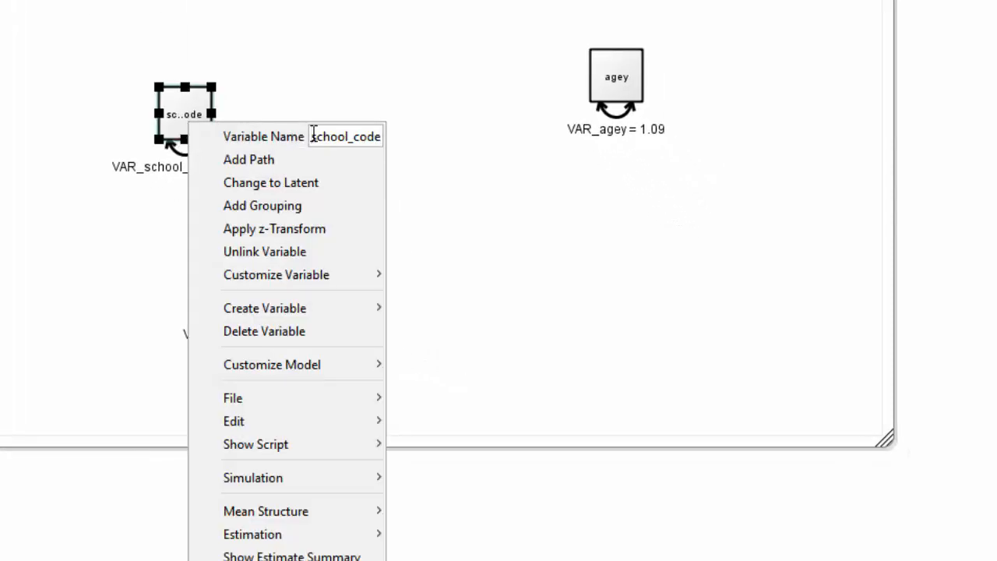
pyautogui.moveTo(316, 136); pyautogui.dragTo(496, 140)
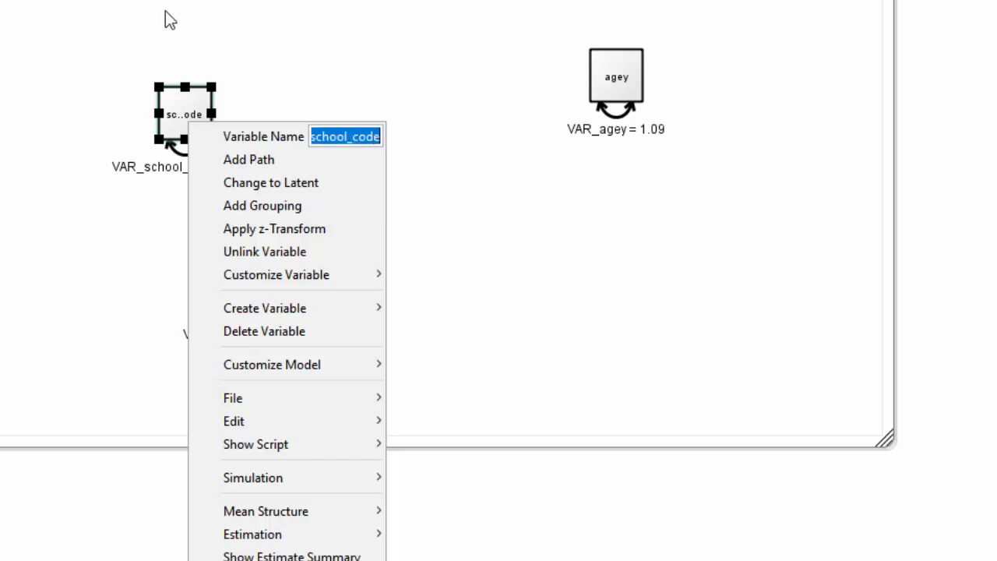
pyautogui.write('Grant_white')
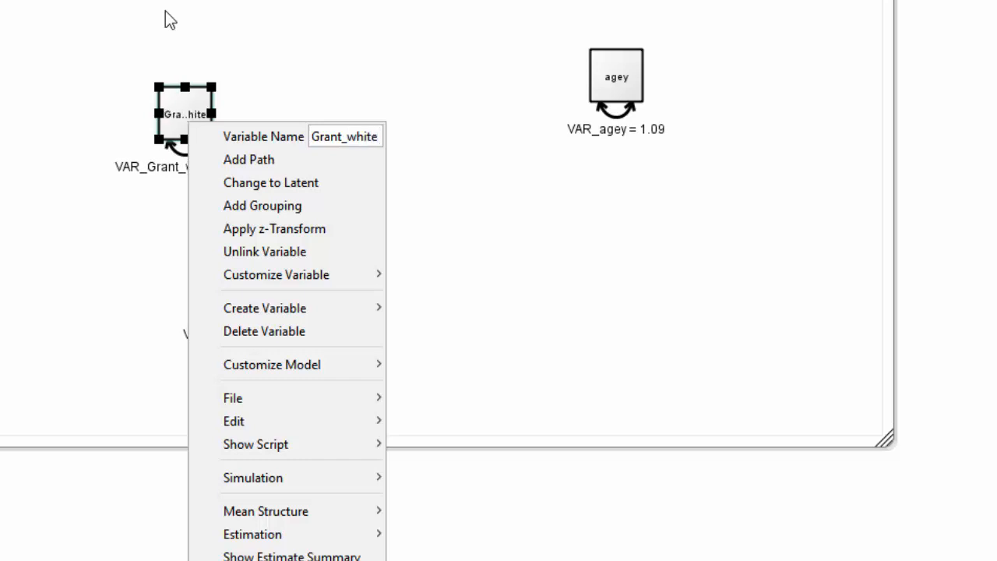
# Rename the school_code2 variable in the model to pasteur
pyautogui.click(121, 181)
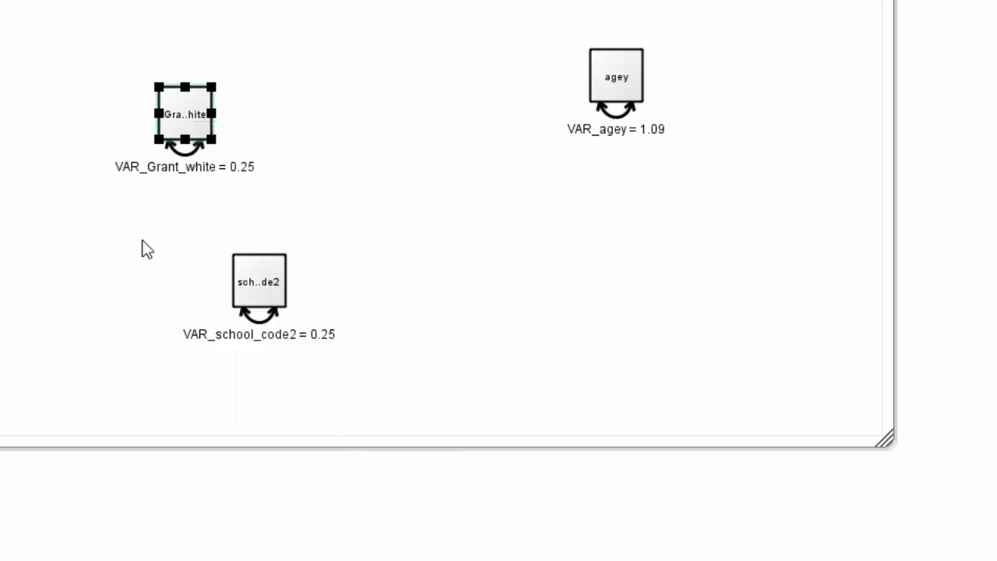
pyautogui.click(275, 300)
pyautogui.rightClick(274, 300)
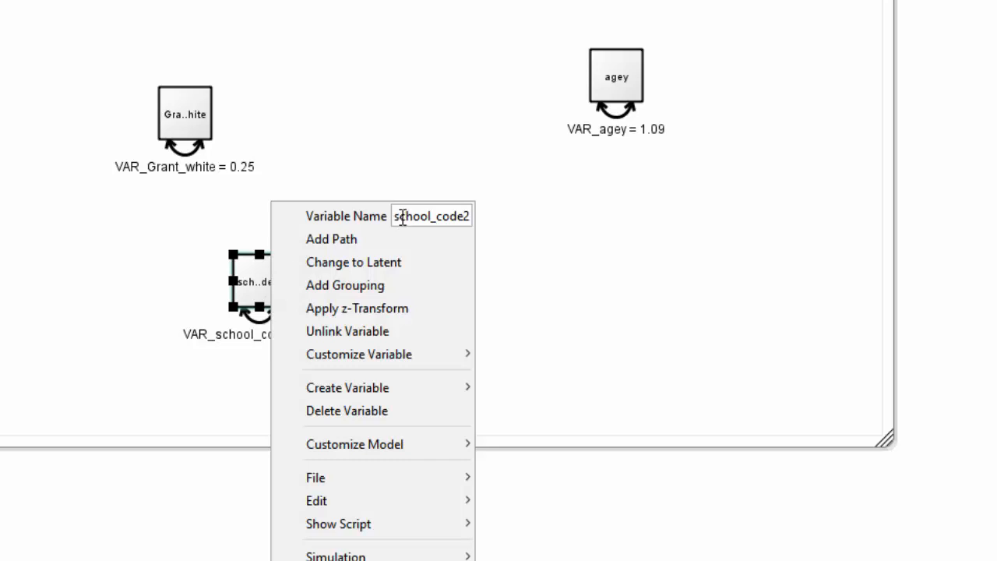
pyautogui.moveTo(393, 218); pyautogui.dragTo(602, 218)
pyautogui.write('p')
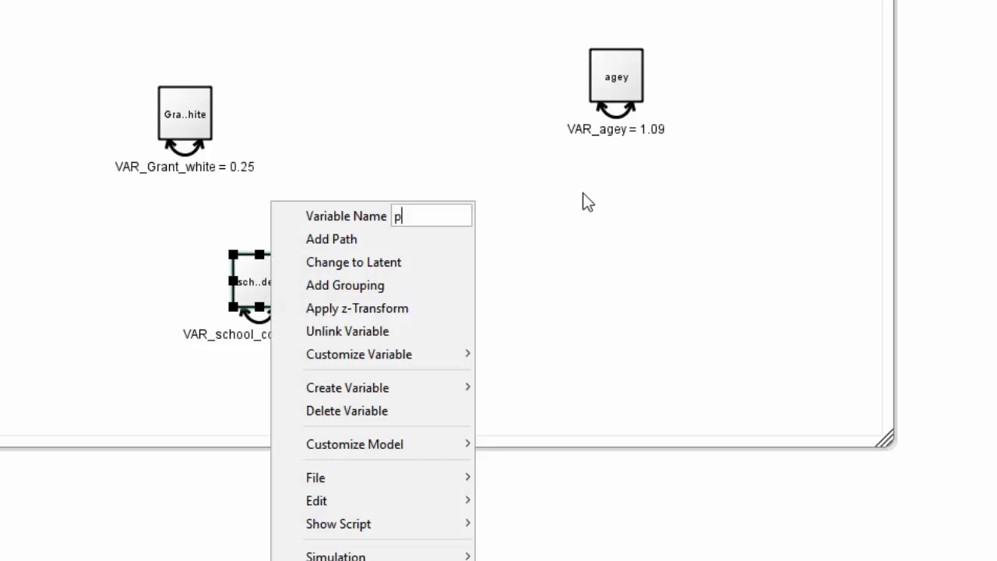
pyautogui.write('asteur')
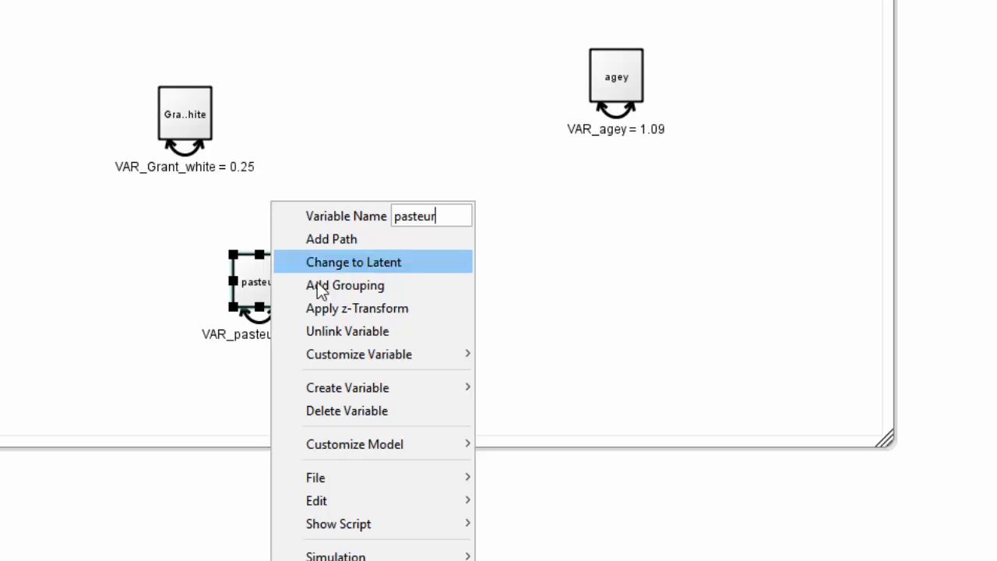
pyautogui.click(128, 306)
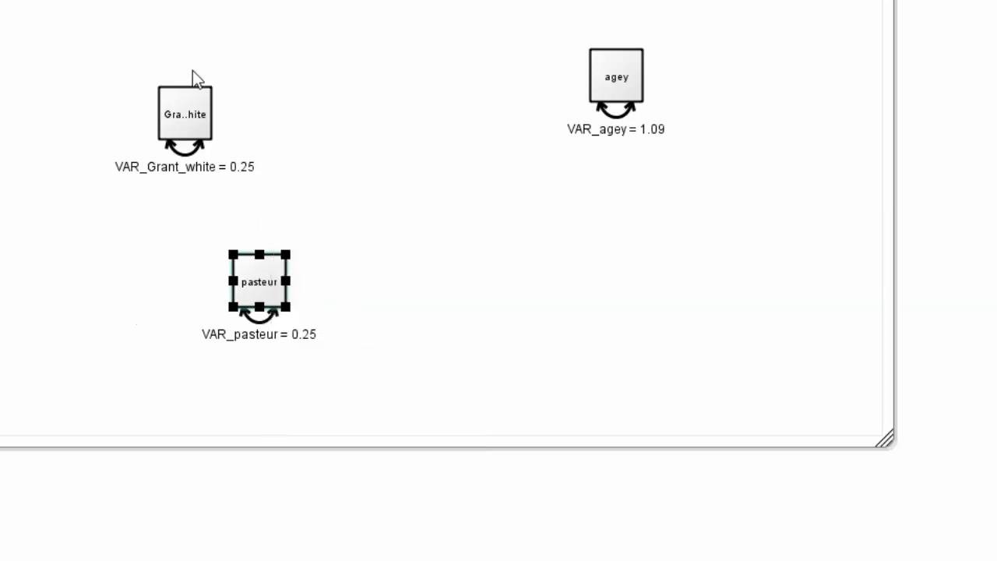
# Widen the Grant_white and pasteur boxes to fit their names and move agey level with Grant_white
pyautogui.click(208, 111)
pyautogui.click(219, 113)
pyautogui.moveTo(220, 113); pyautogui.dragTo(253, 113)
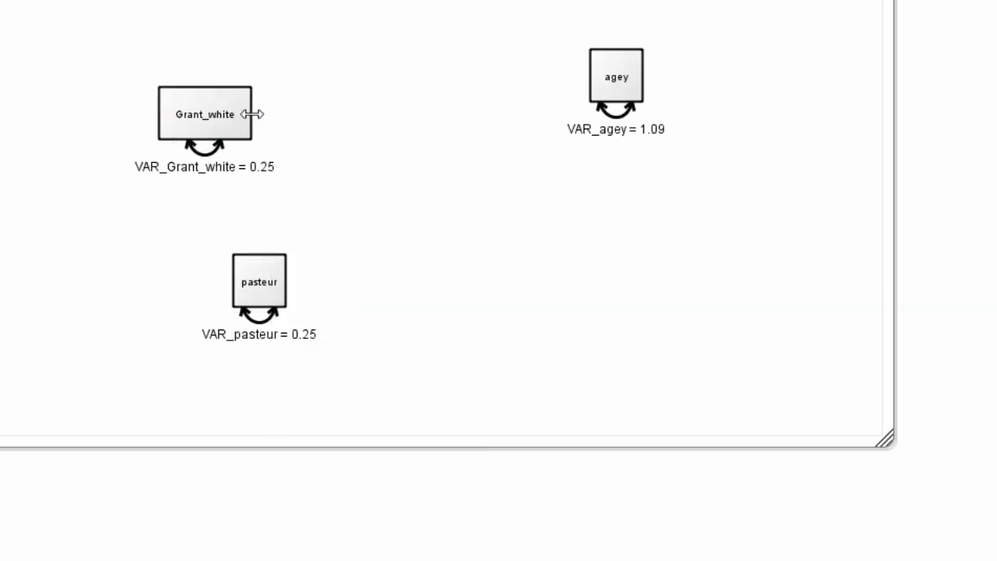
pyautogui.click(263, 290)
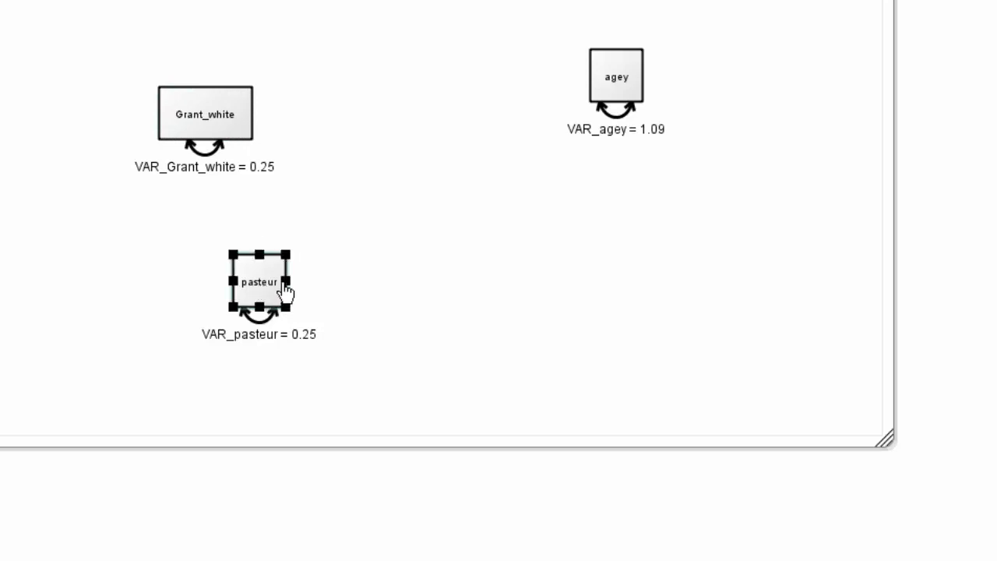
pyautogui.moveTo(286, 283); pyautogui.dragTo(360, 281)
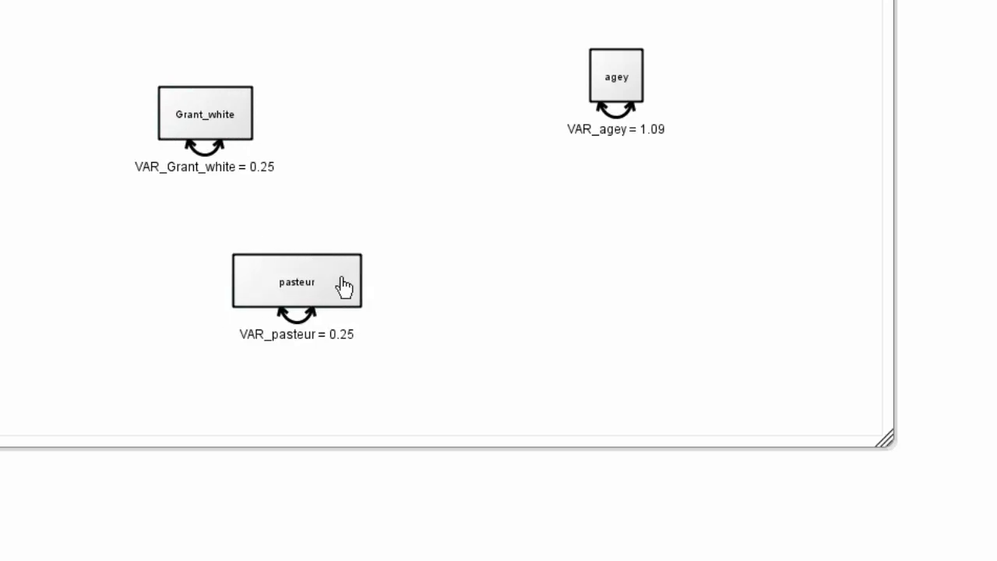
pyautogui.moveTo(617, 78); pyautogui.dragTo(580, 112)
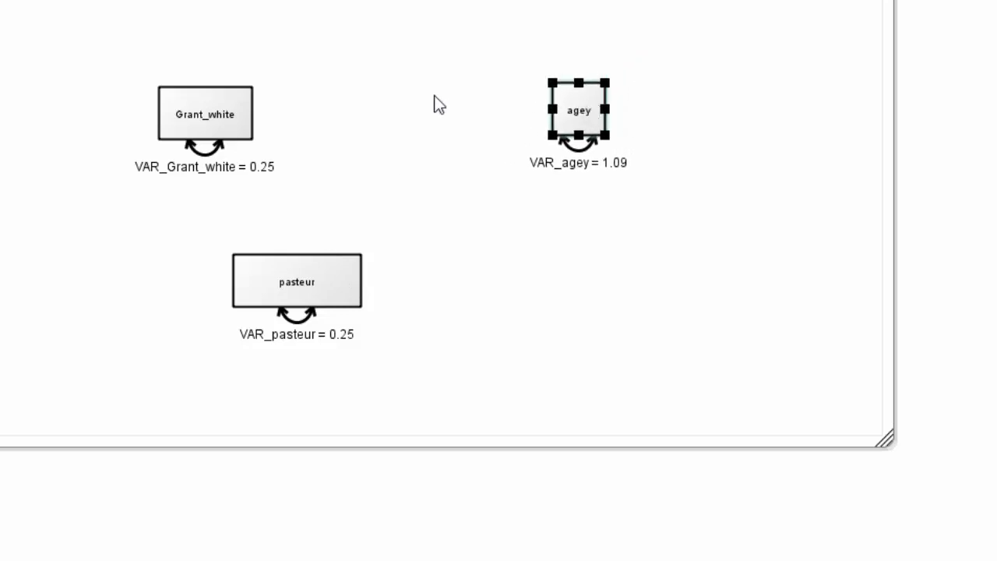
# Draw a regression path from Grant_white to agey and make it a free parameter
pyautogui.click(238, 121)
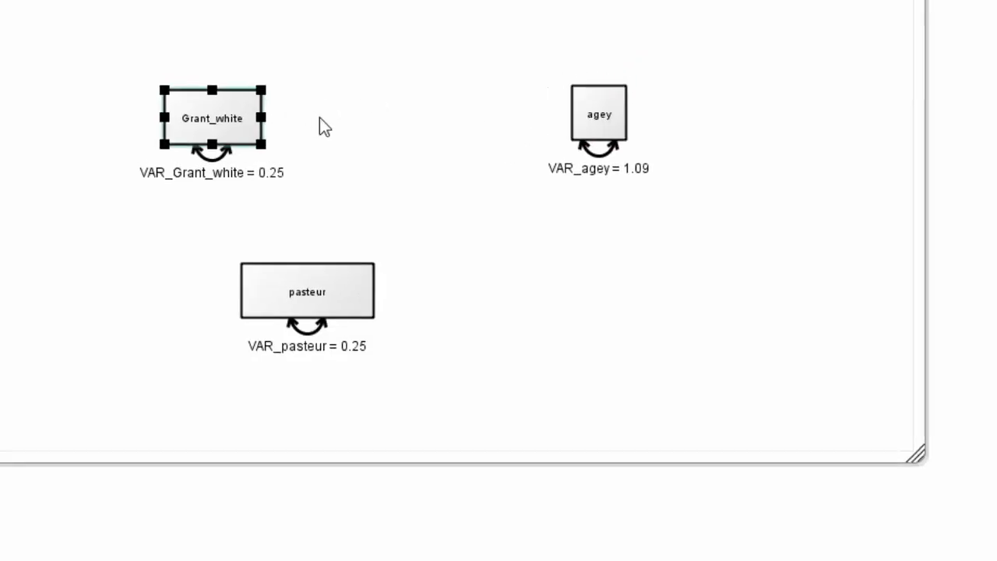
pyautogui.click(591, 110)
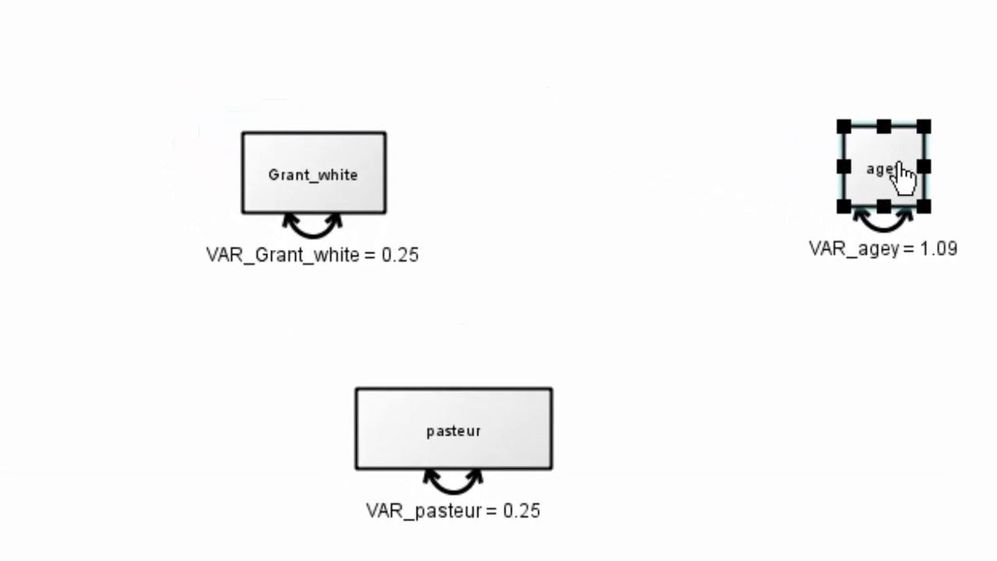
pyautogui.click(352, 175)
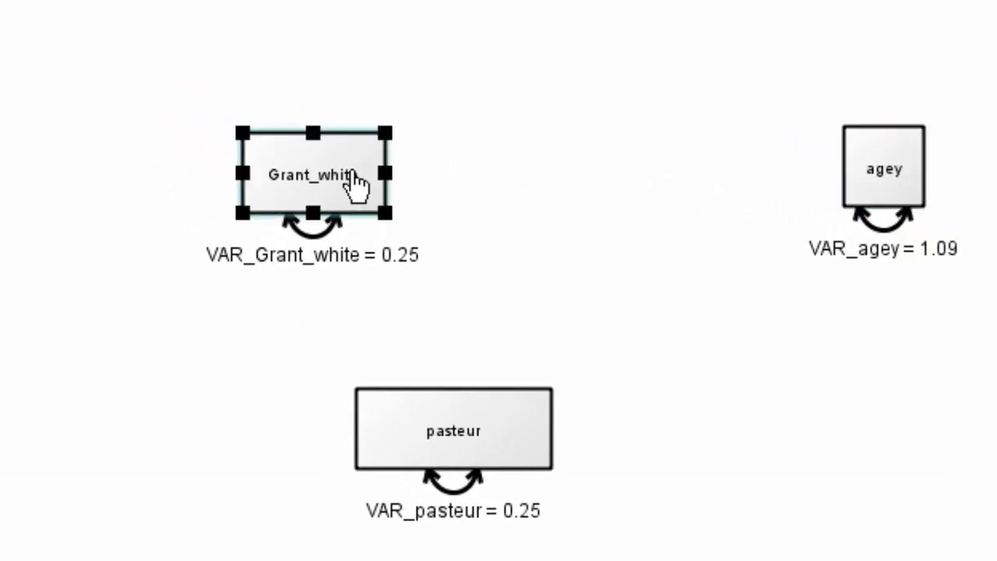
pyautogui.moveTo(352, 175); pyautogui.dragTo(889, 179)
pyautogui.click(701, 168)
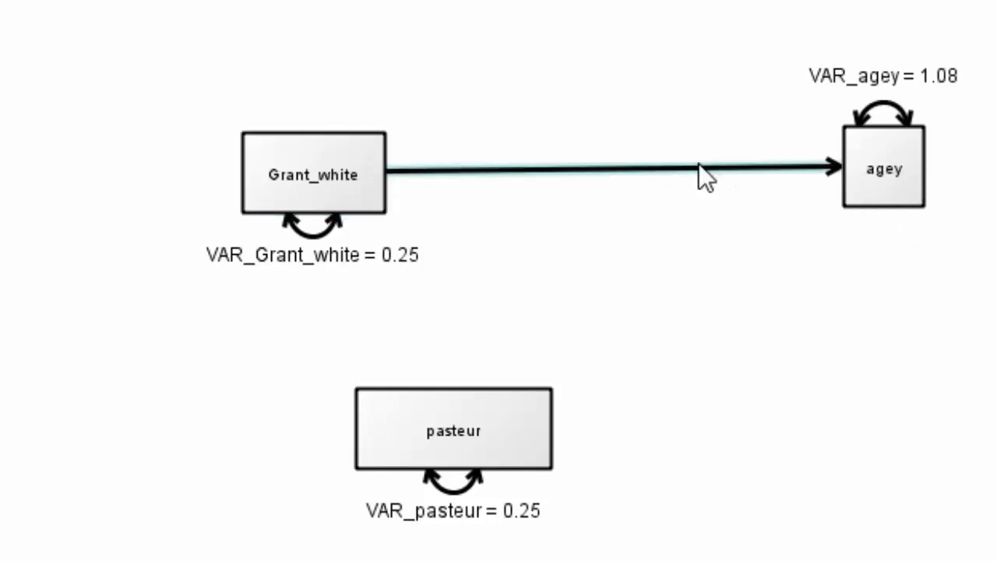
pyautogui.rightClick(699, 165)
pyautogui.click(753, 237)
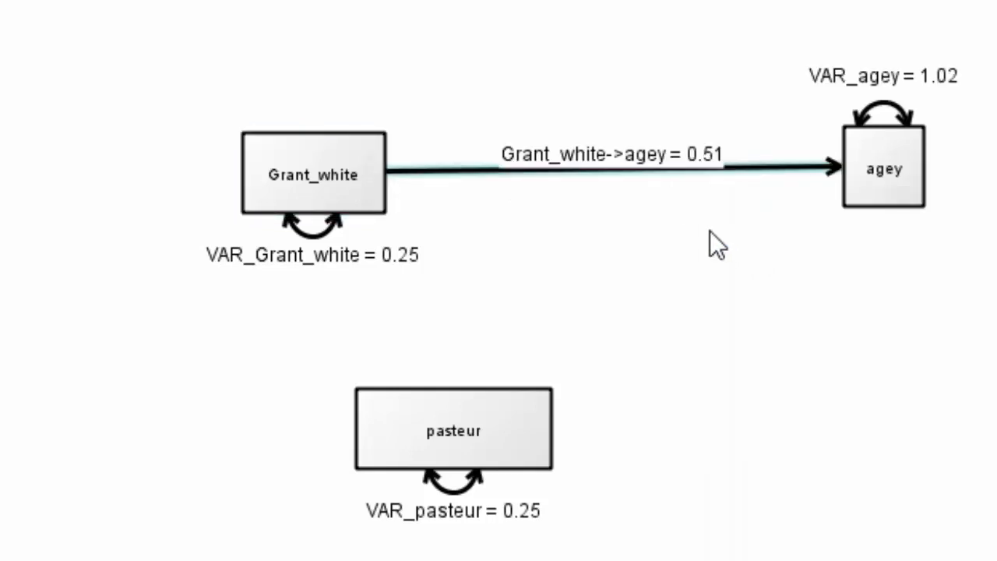
# Draw a regression path from pasteur to agey, free its parameter, and align pasteur beneath Grant_white
pyautogui.moveTo(413, 408); pyautogui.dragTo(863, 192)
pyautogui.click(711, 233)
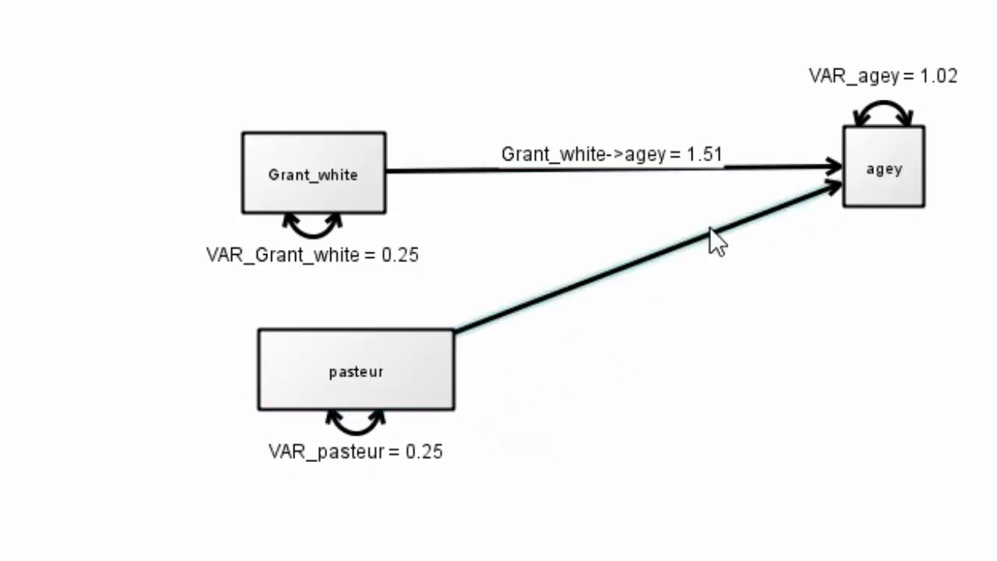
pyautogui.rightClick(711, 231)
pyautogui.click(753, 302)
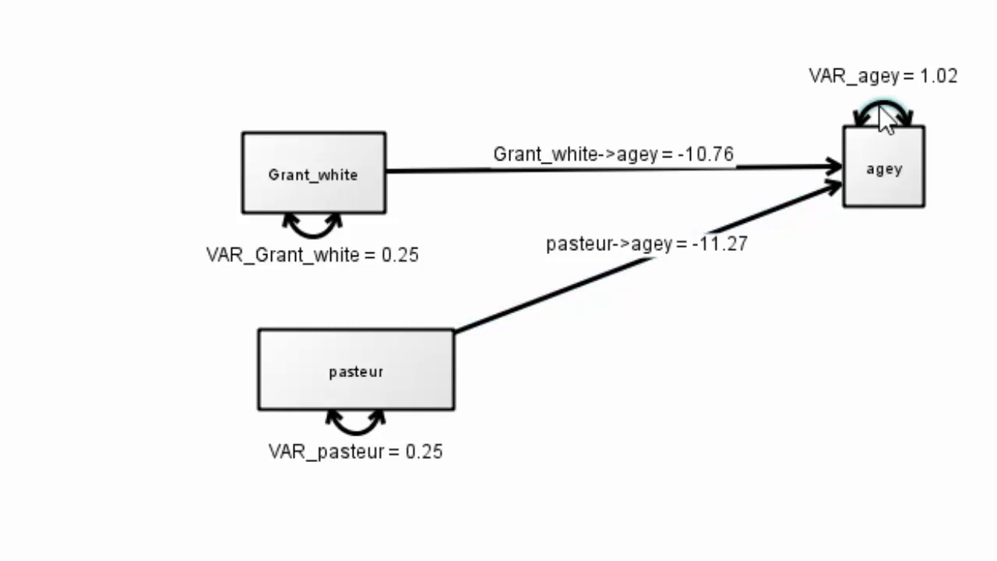
# Replace agey's variance path with a new latent variable placed to the right of agey, with a path pointing to agey
pyautogui.press('Delete')
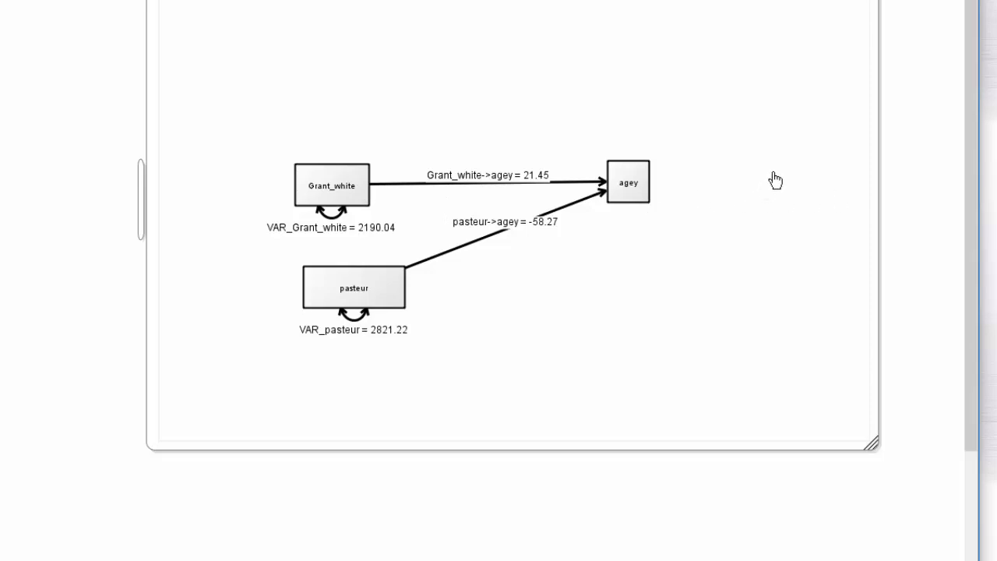
pyautogui.rightClick(730, 183)
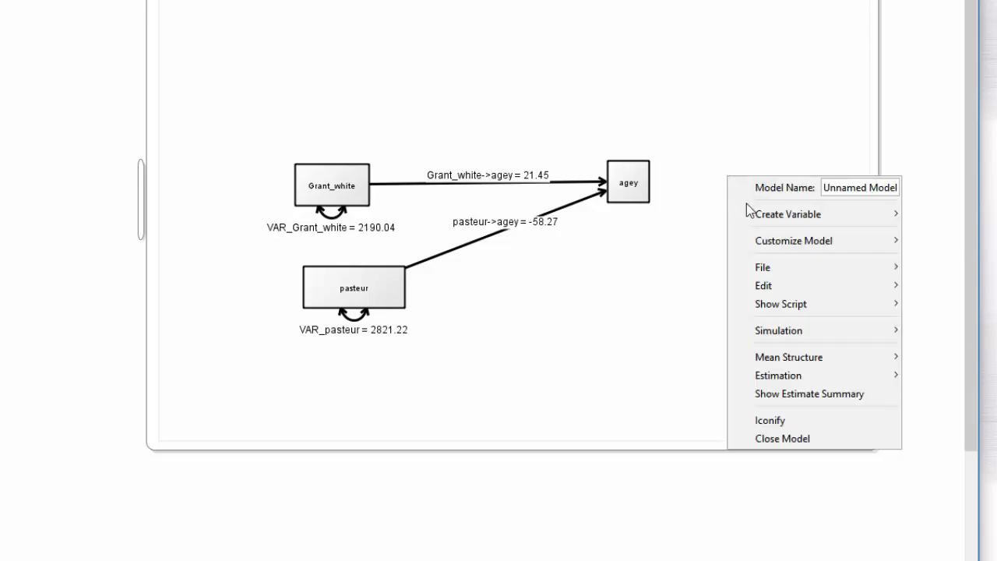
pyautogui.moveTo(748, 207)
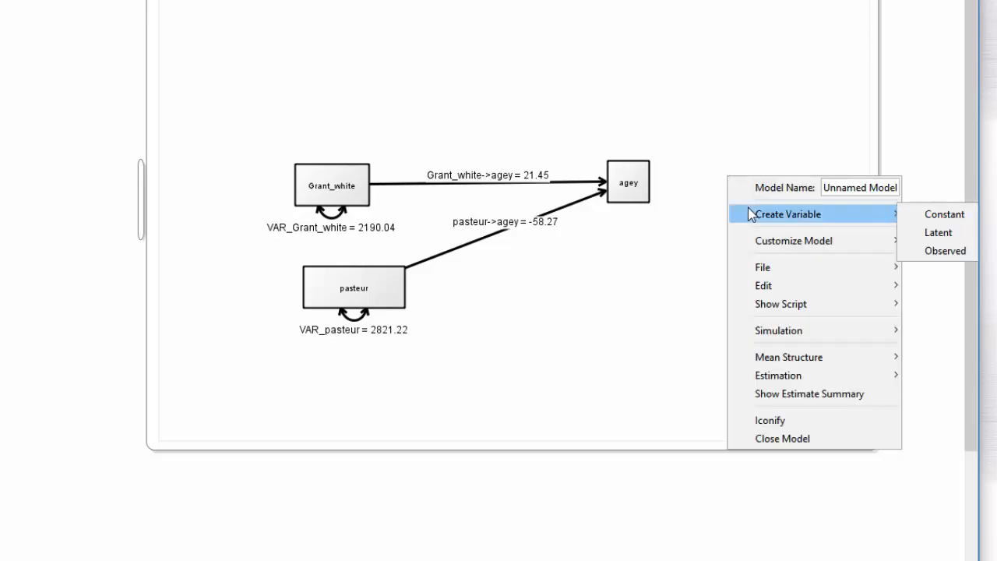
pyautogui.click(918, 234)
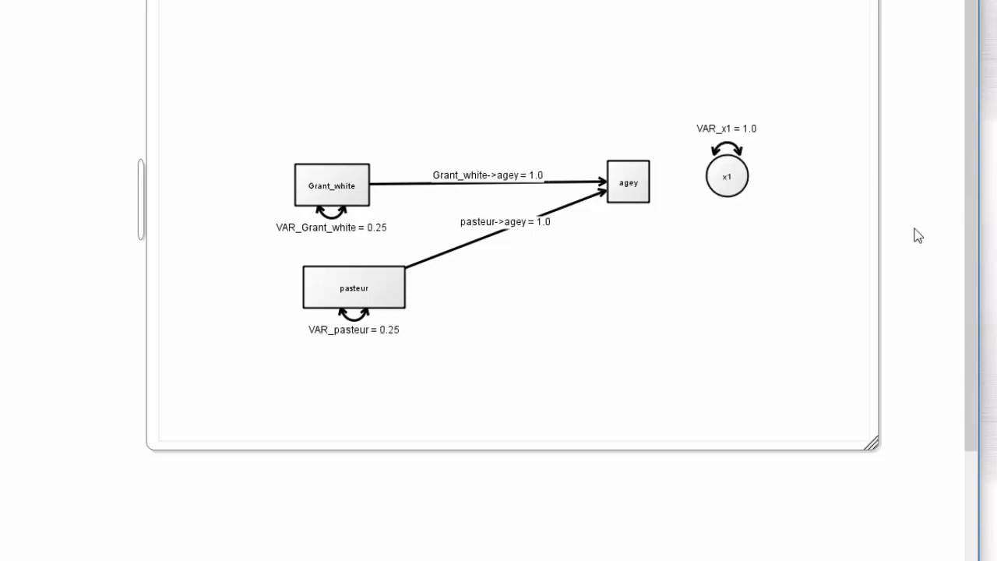
pyautogui.click(724, 183)
pyautogui.moveTo(727, 184); pyautogui.dragTo(621, 181)
pyautogui.moveTo(725, 187); pyautogui.dragTo(763, 178)
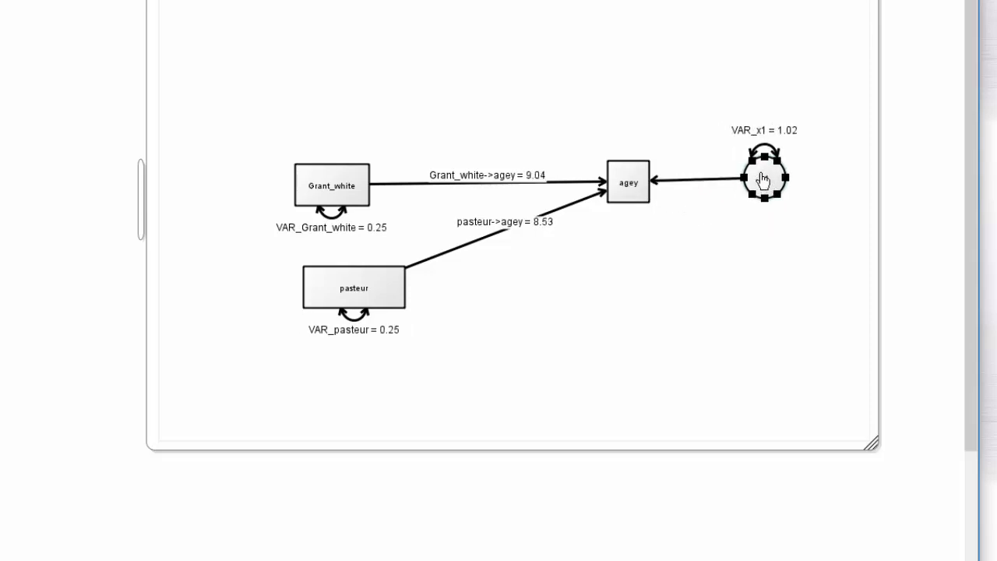
# Fix the variance of the latent variable x1 at 1
pyautogui.rightClick(759, 150)
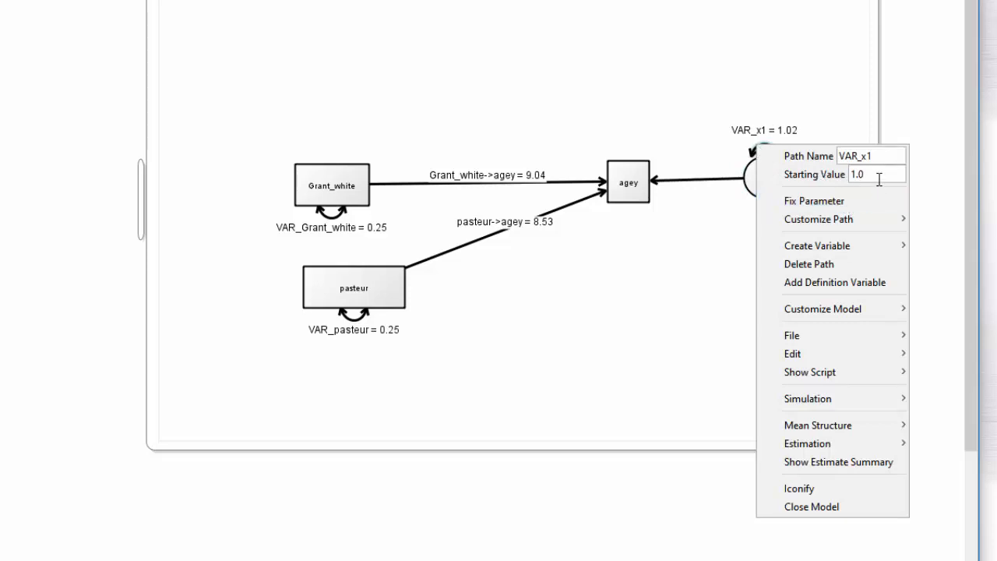
pyautogui.click(841, 201)
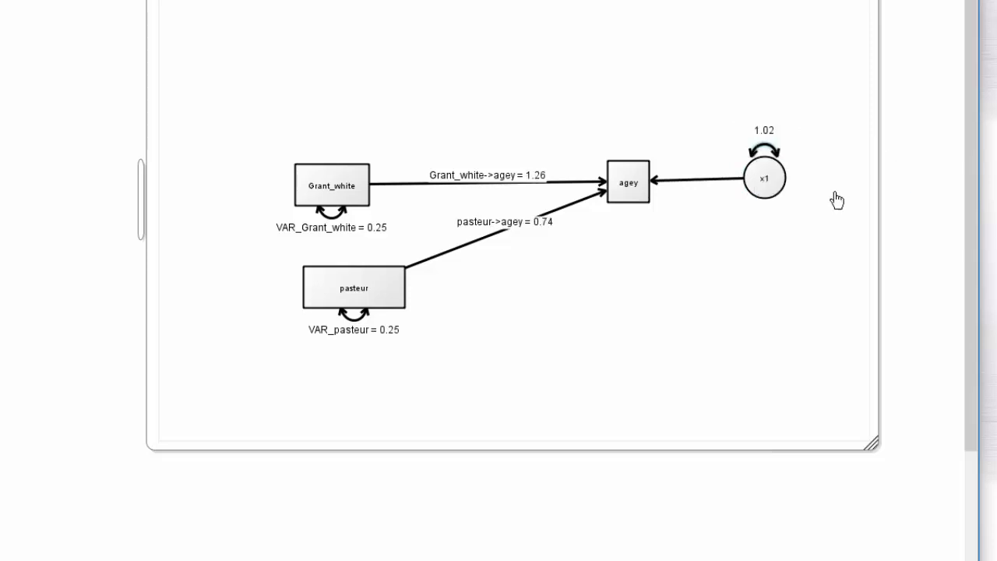
pyautogui.rightClick(772, 155)
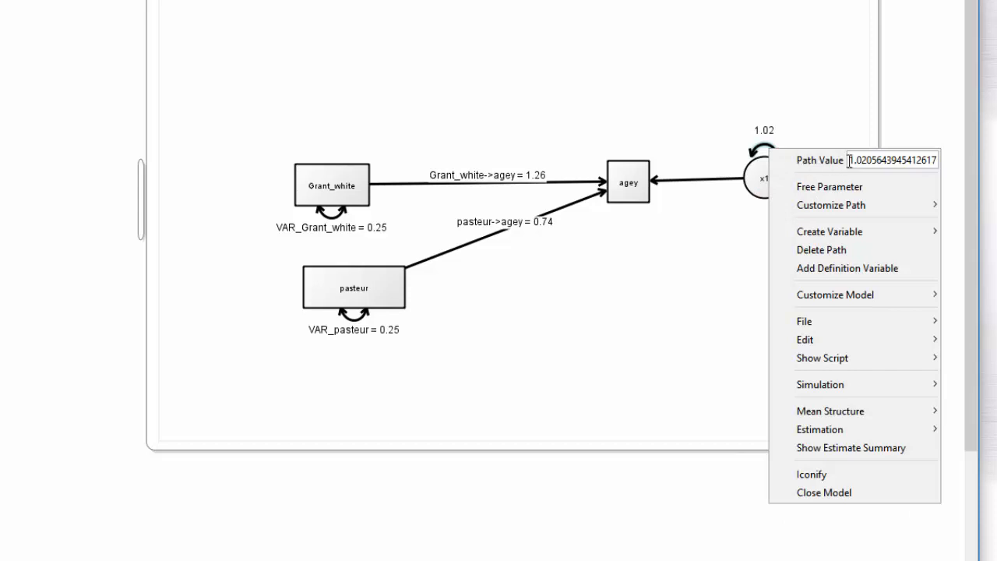
pyautogui.doubleClick(898, 160)
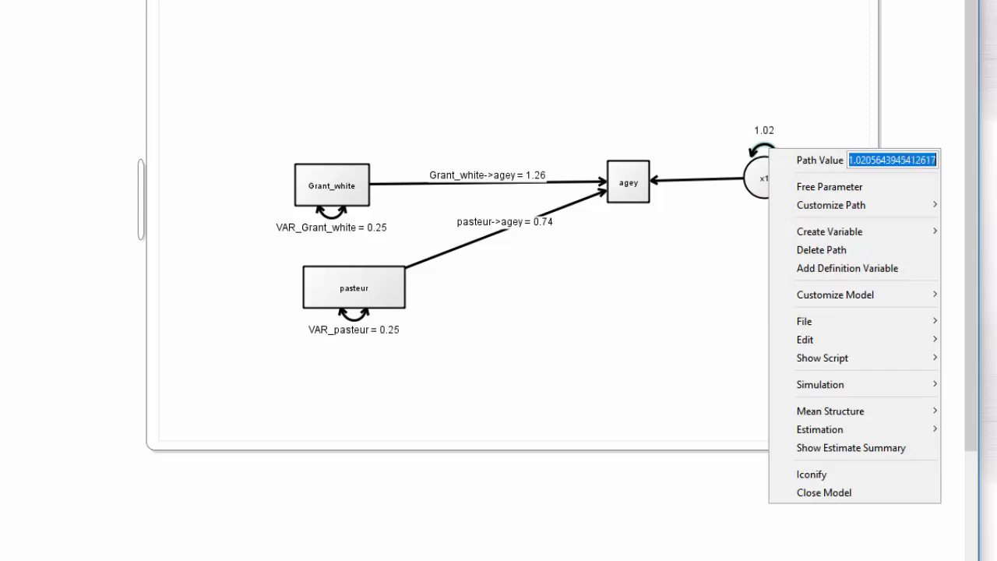
pyautogui.write('5')
pyautogui.click(750, 94)
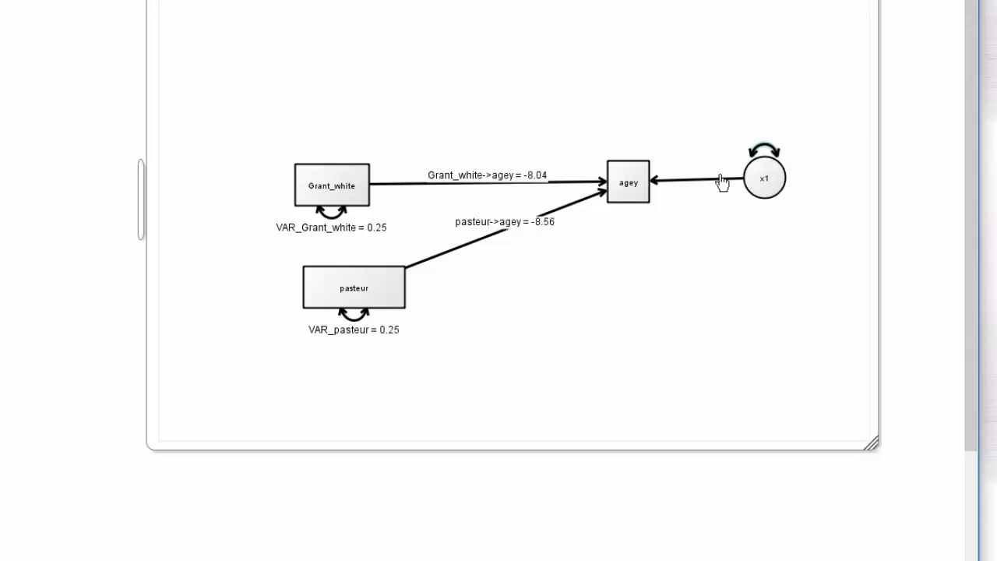
# Free the path from x1 to agey and move x1 farther away from agey
pyautogui.rightClick(722, 181)
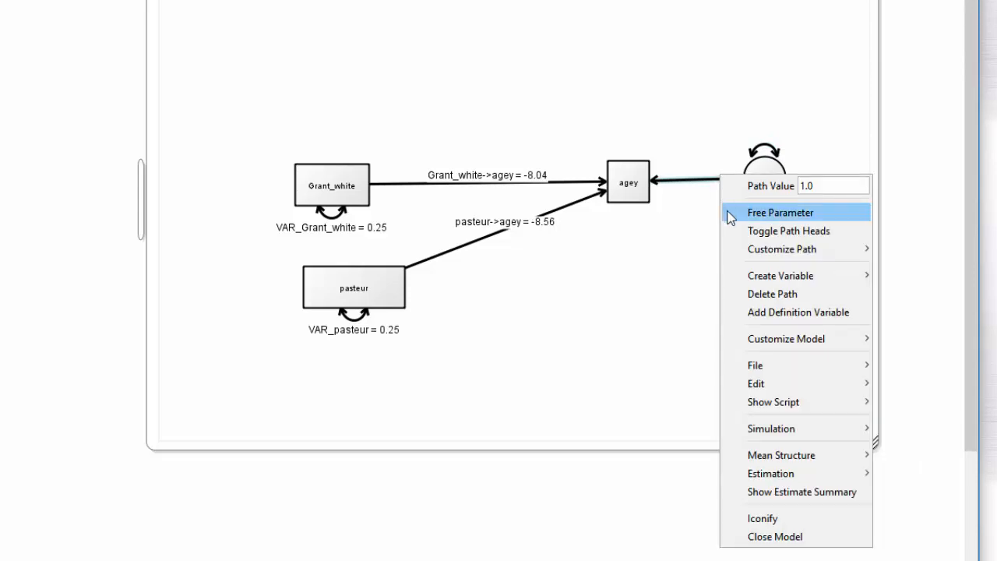
pyautogui.click(734, 212)
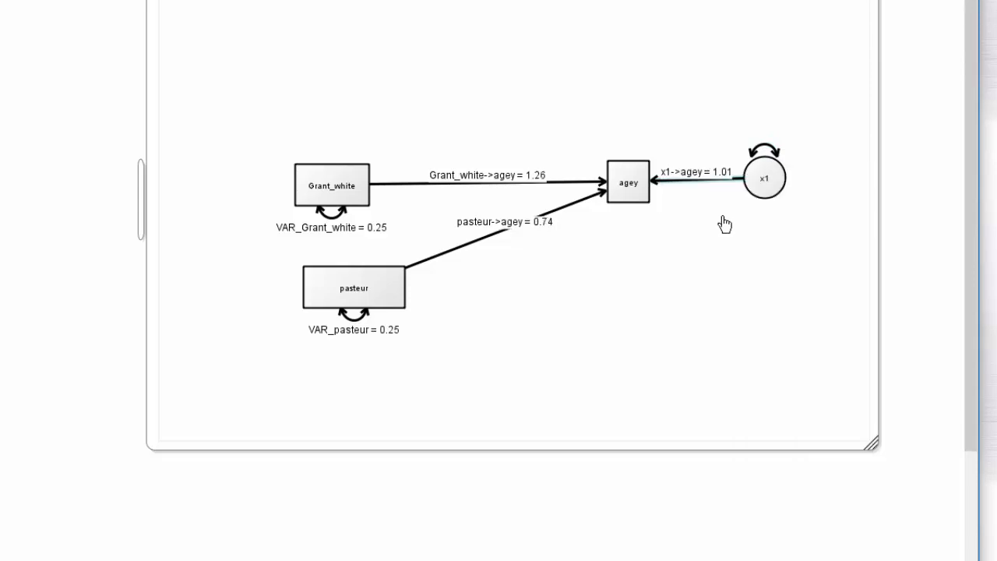
pyautogui.moveTo(756, 194); pyautogui.dragTo(818, 189)
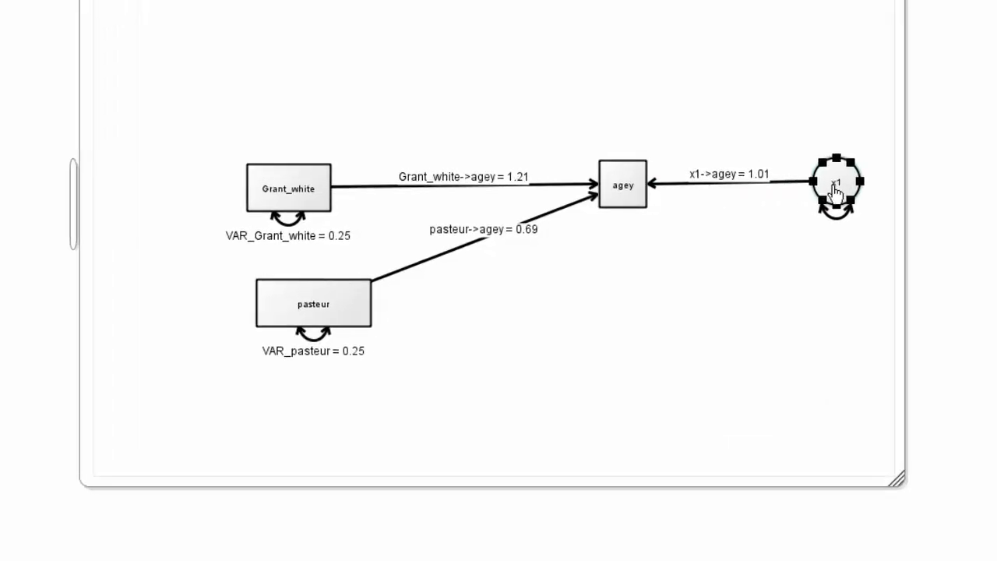